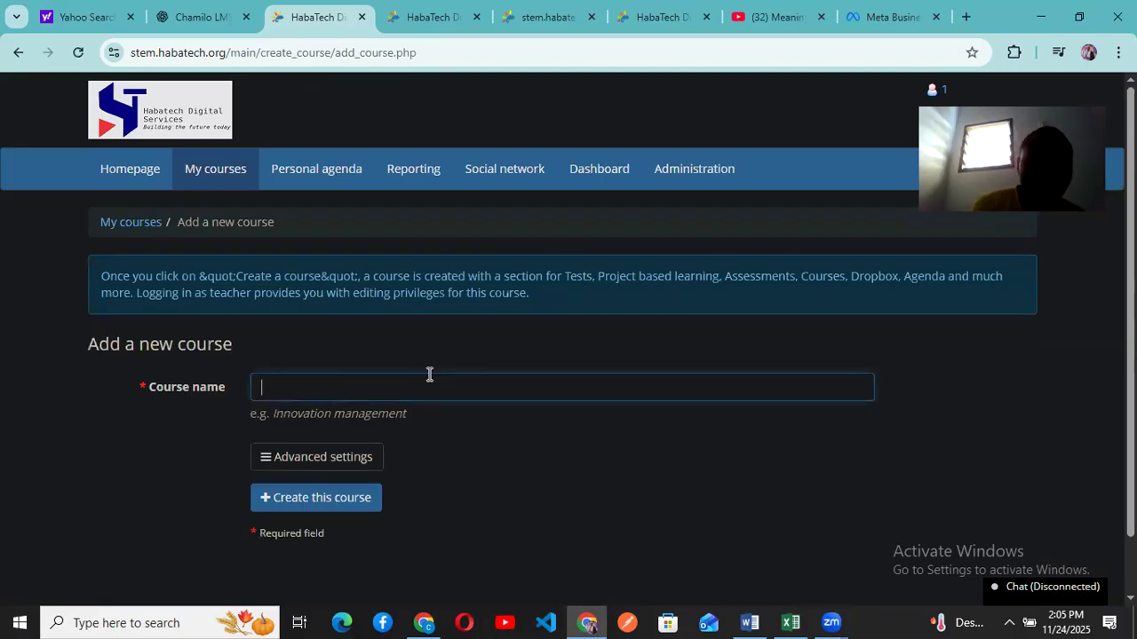
Create a new course named "Introduction to Tech(YR9)" in the STEM (STEM001) category
type("Introduction to Tech(YR)")
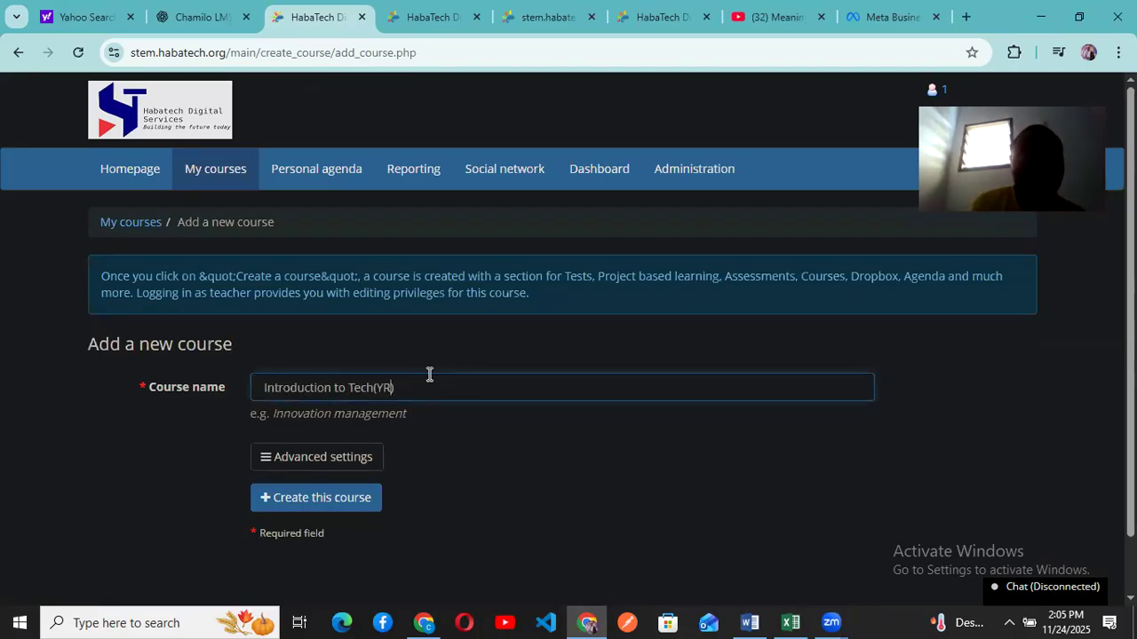
type("9")
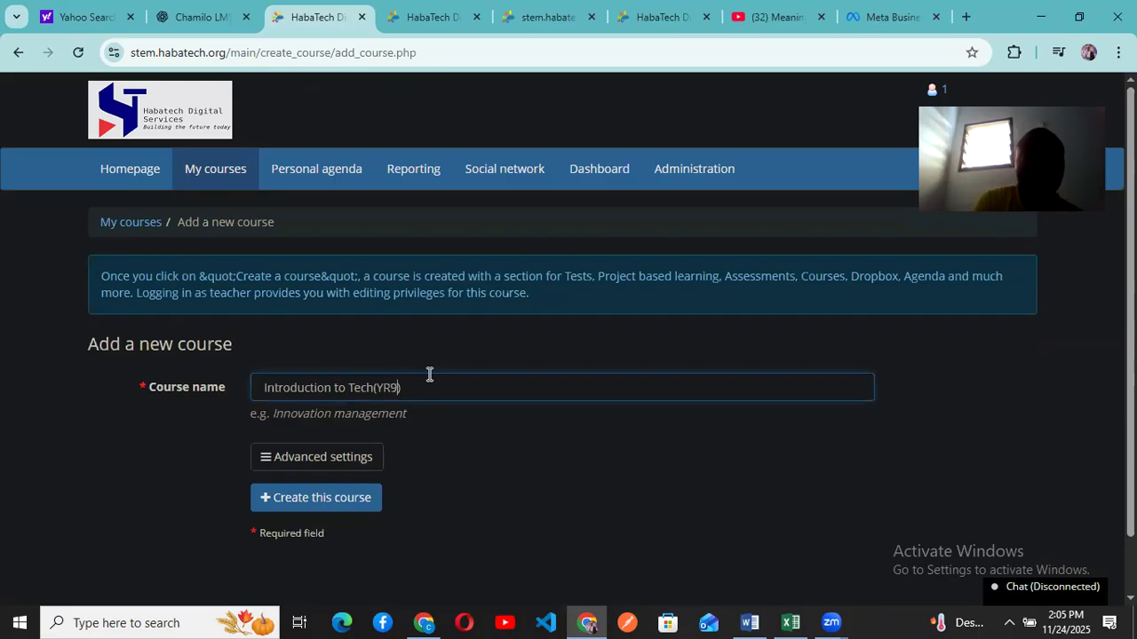
left_click(352, 469)
scroll(385, 431, "down", 4)
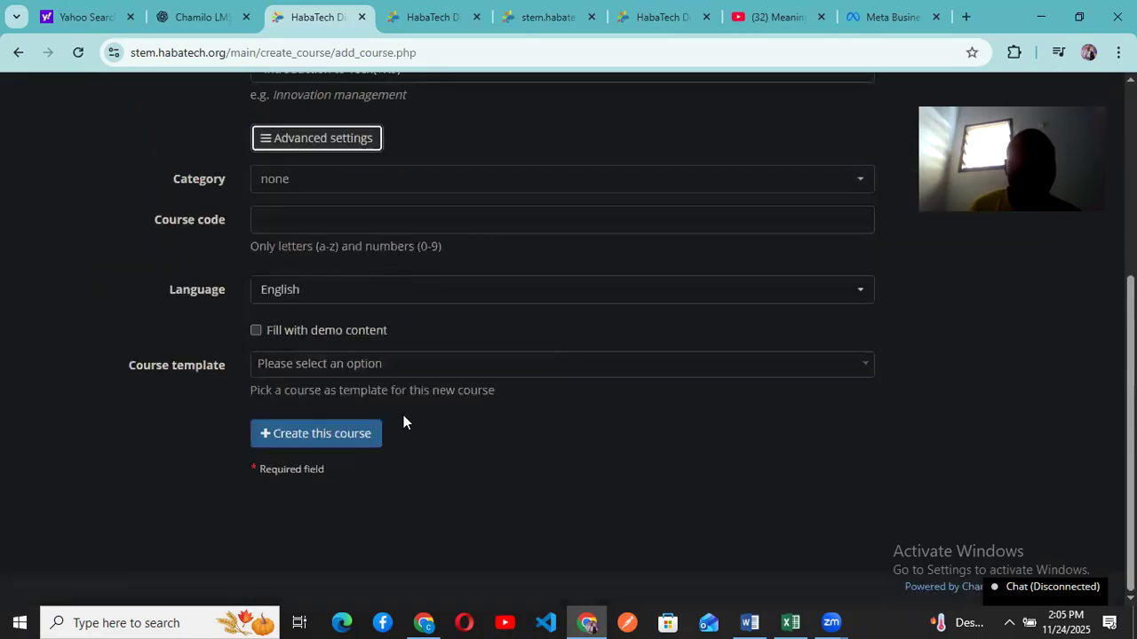
left_click(436, 179)
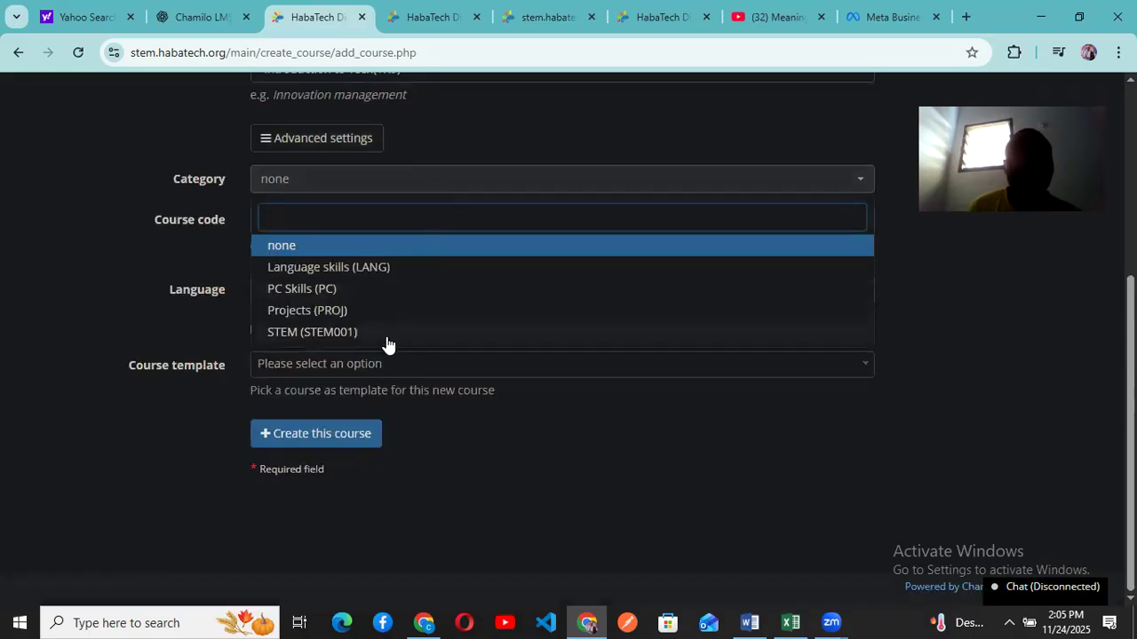
left_click(371, 334)
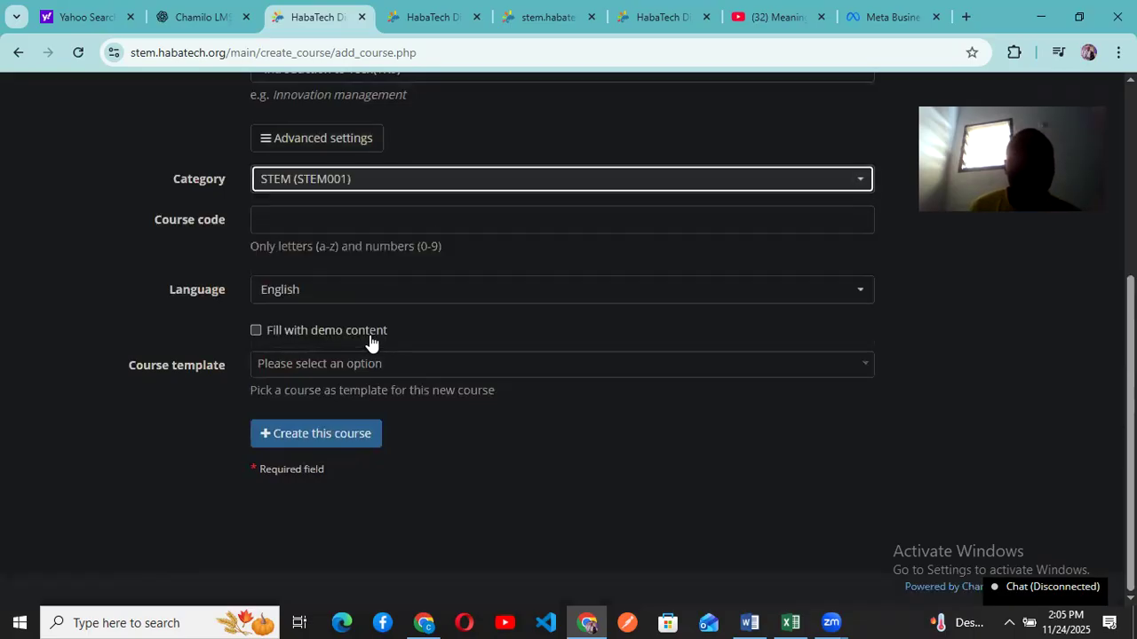
left_click(391, 220)
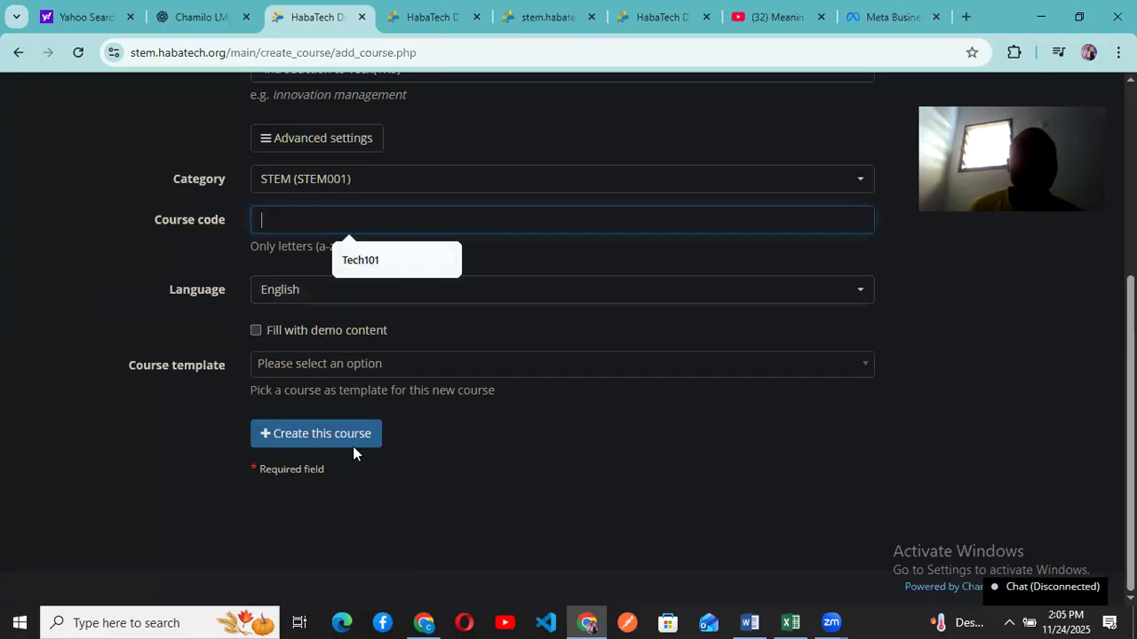
left_click(316, 443)
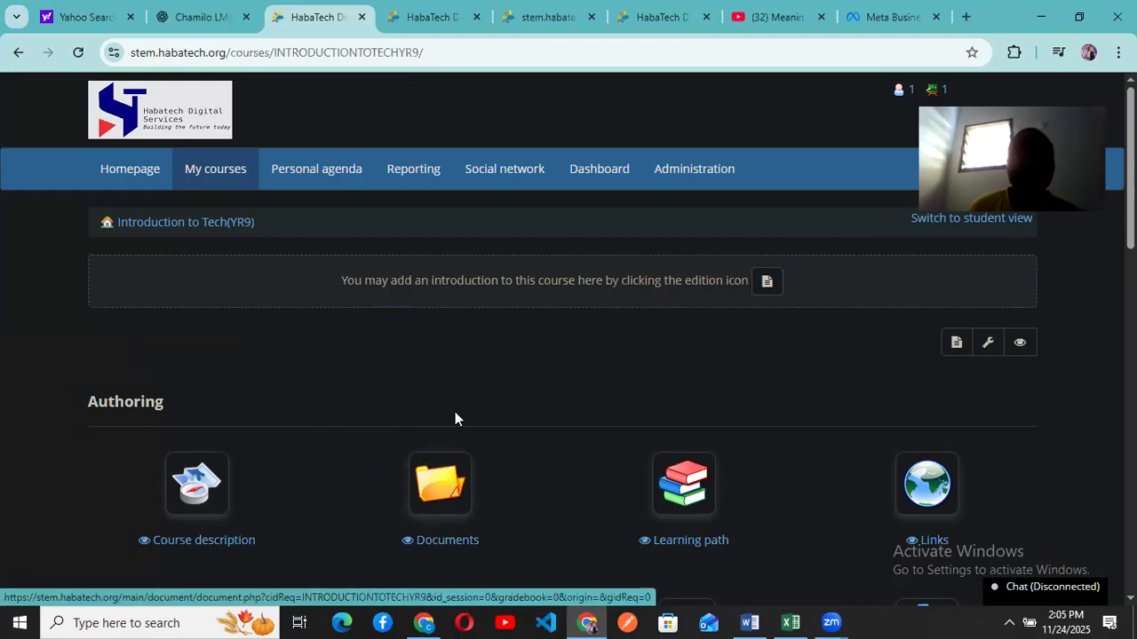
Look over the new course's authoring and interaction tools and open its Documents area
scroll(567, 357, "down", 2)
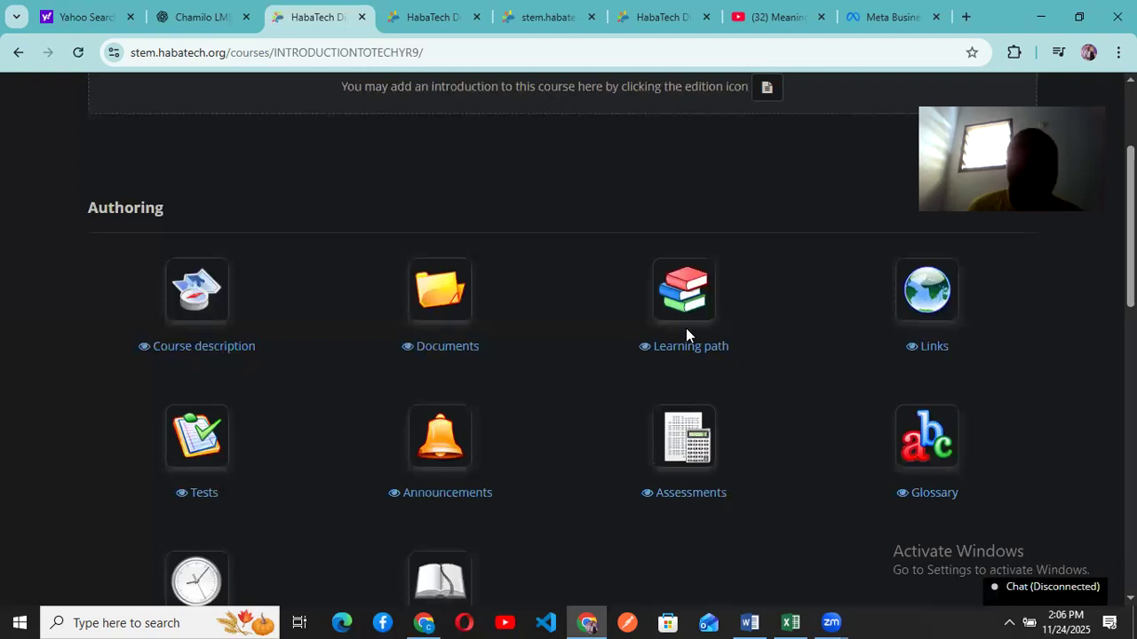
scroll(645, 468, "down", 4)
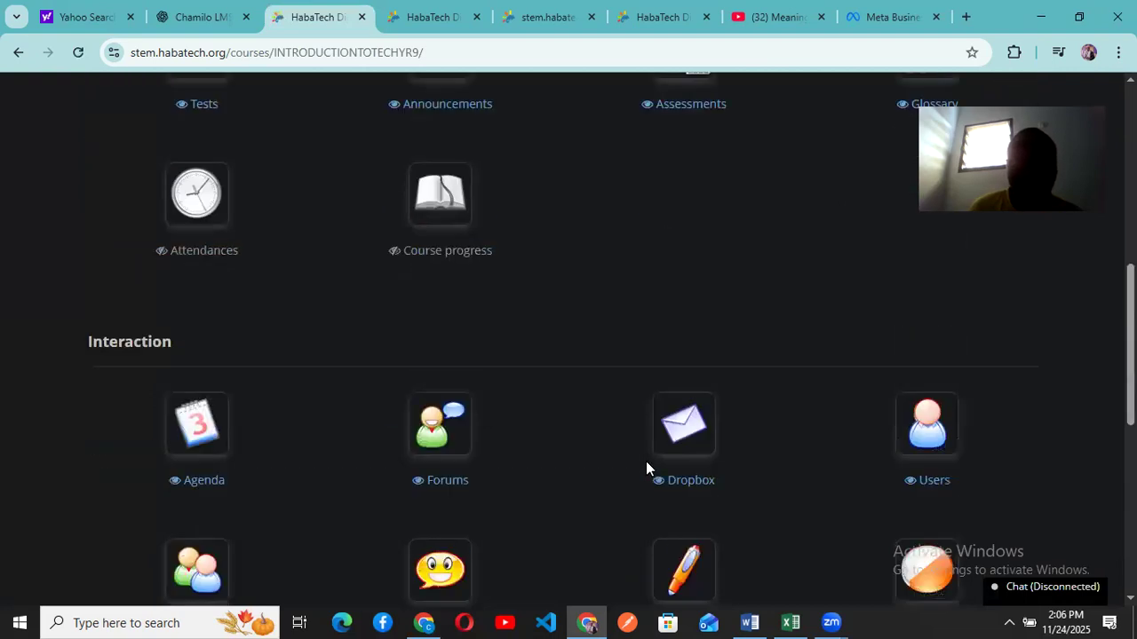
scroll(646, 468, "up", 4)
scroll(646, 468, "down", 2)
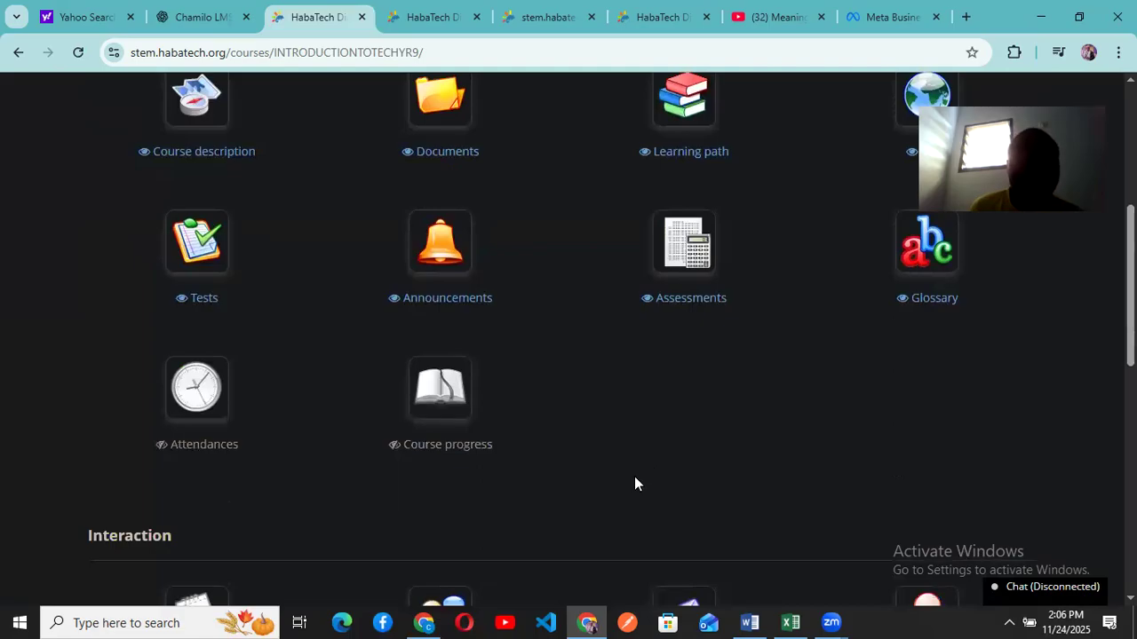
scroll(634, 480, "up", 4)
scroll(524, 568, "down", 2)
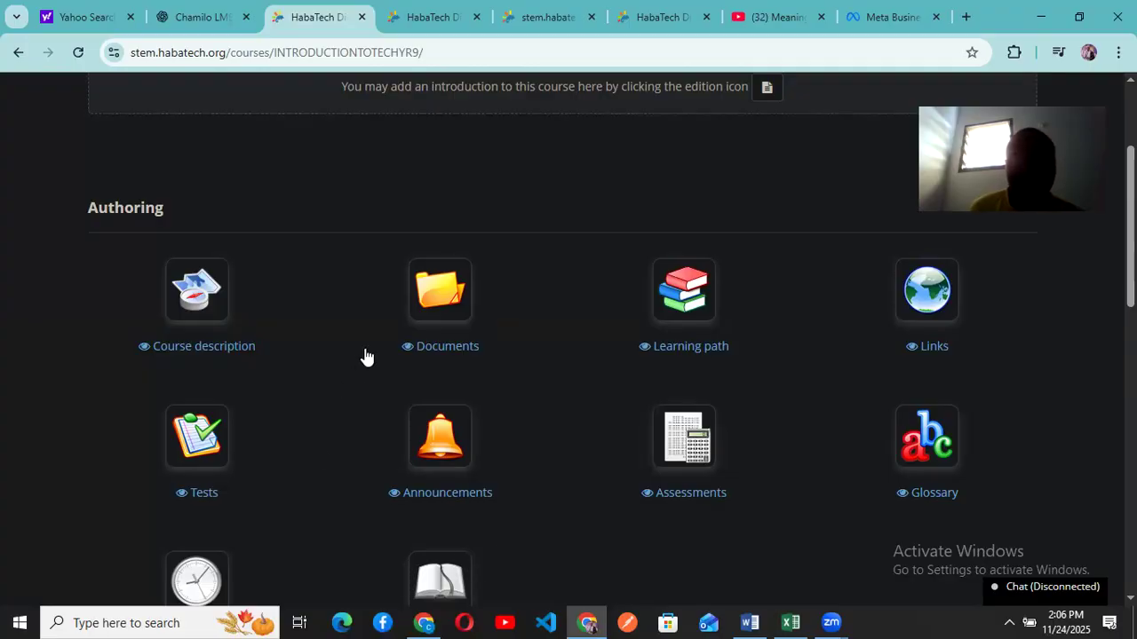
left_click(441, 324)
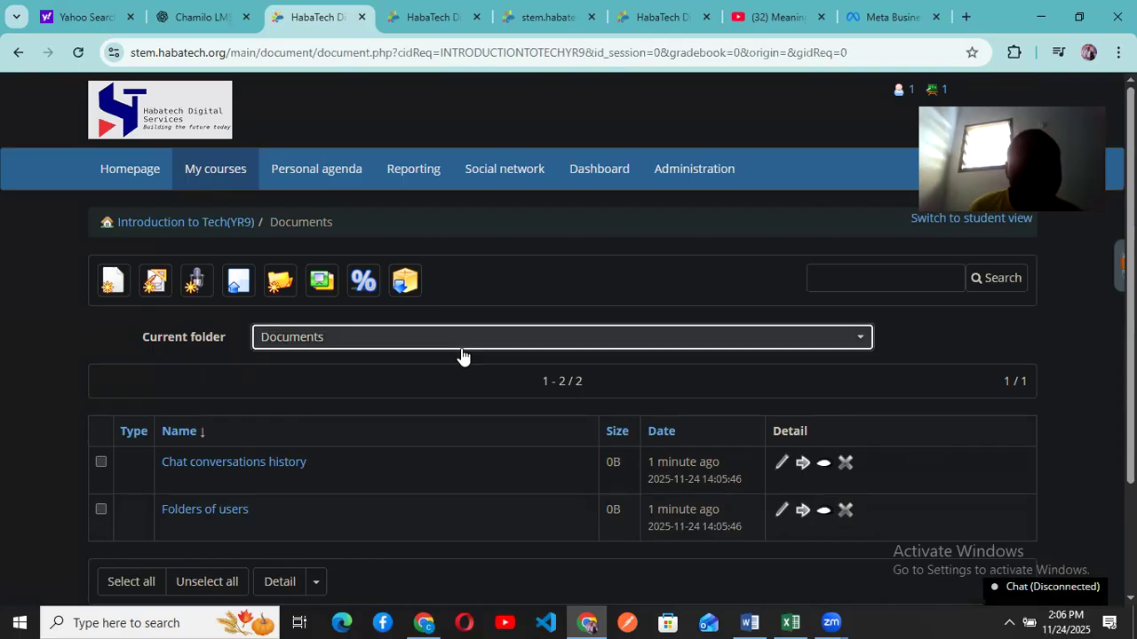
left_click(461, 346)
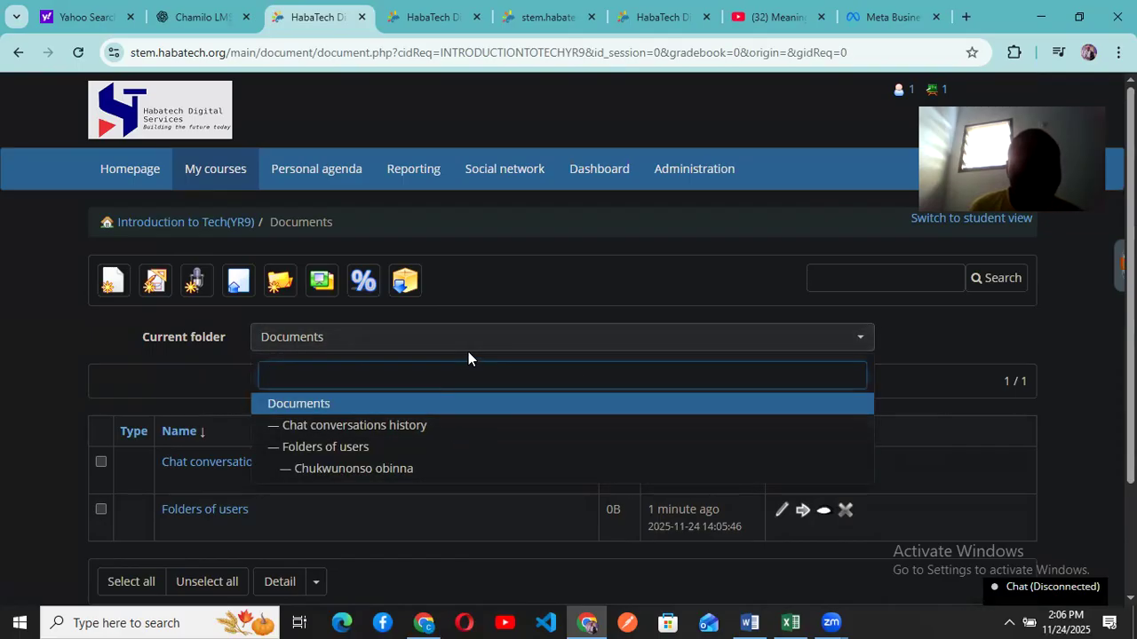
left_click(485, 317)
scroll(504, 287, "down", 3)
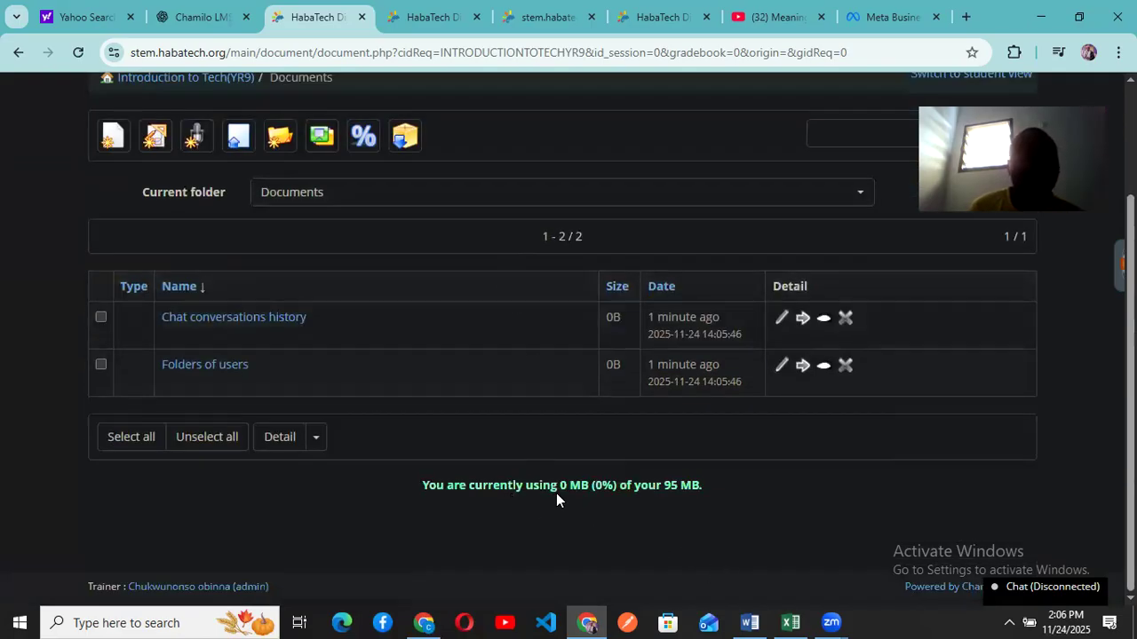
left_click(445, 201)
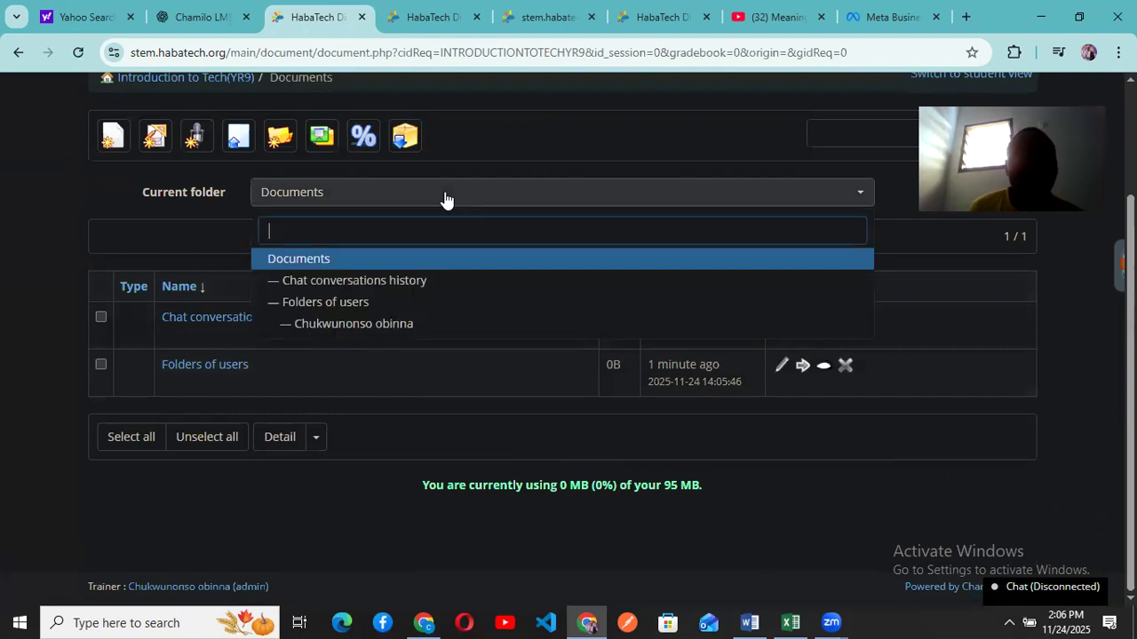
left_click(435, 202)
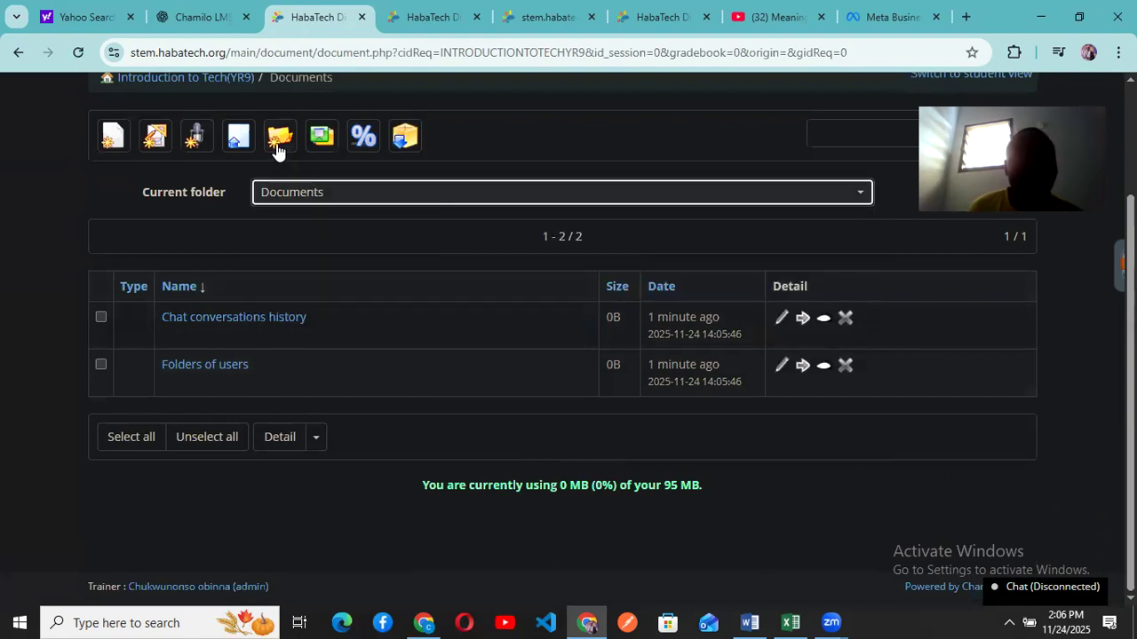
Create a folder named "Lesson_video" in the course's Documents
left_click(277, 149)
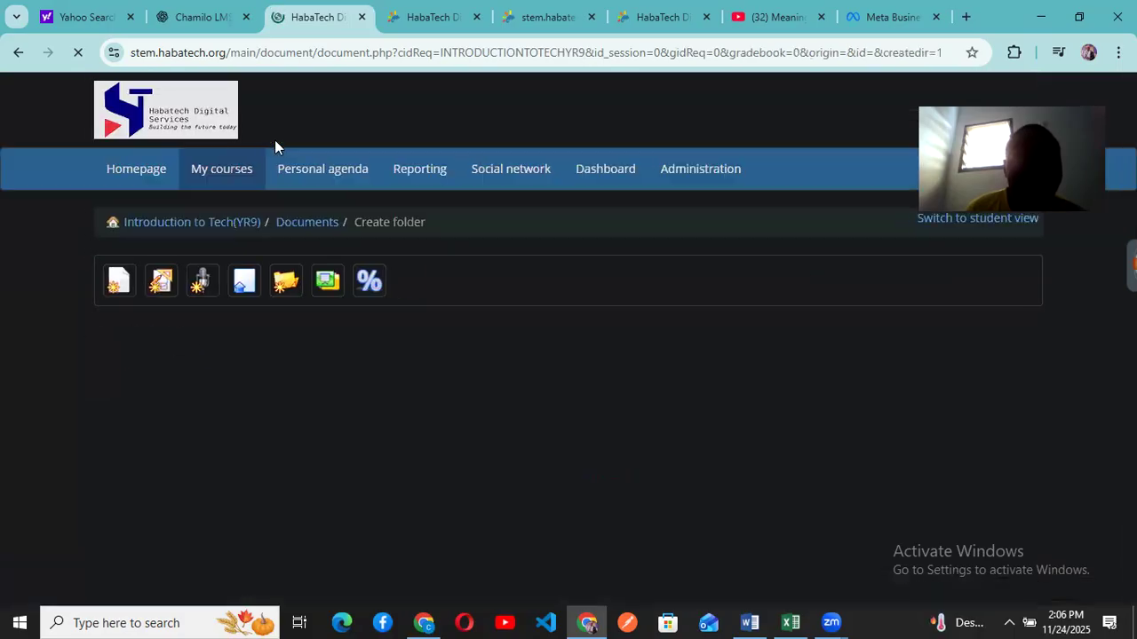
left_click(314, 381)
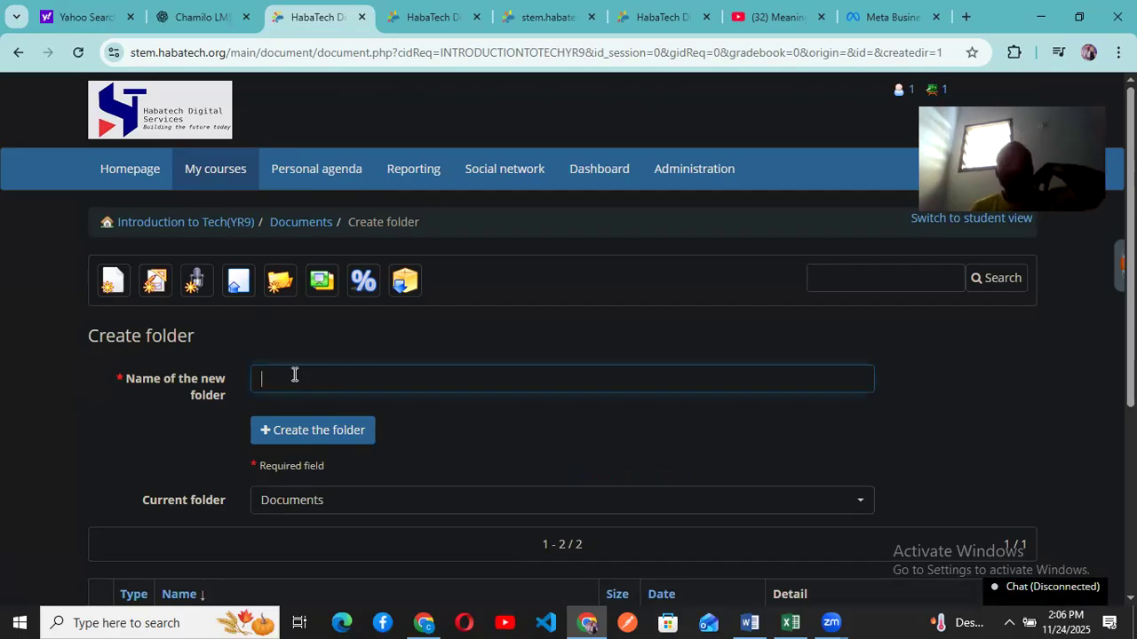
scroll(294, 374, "down", 3)
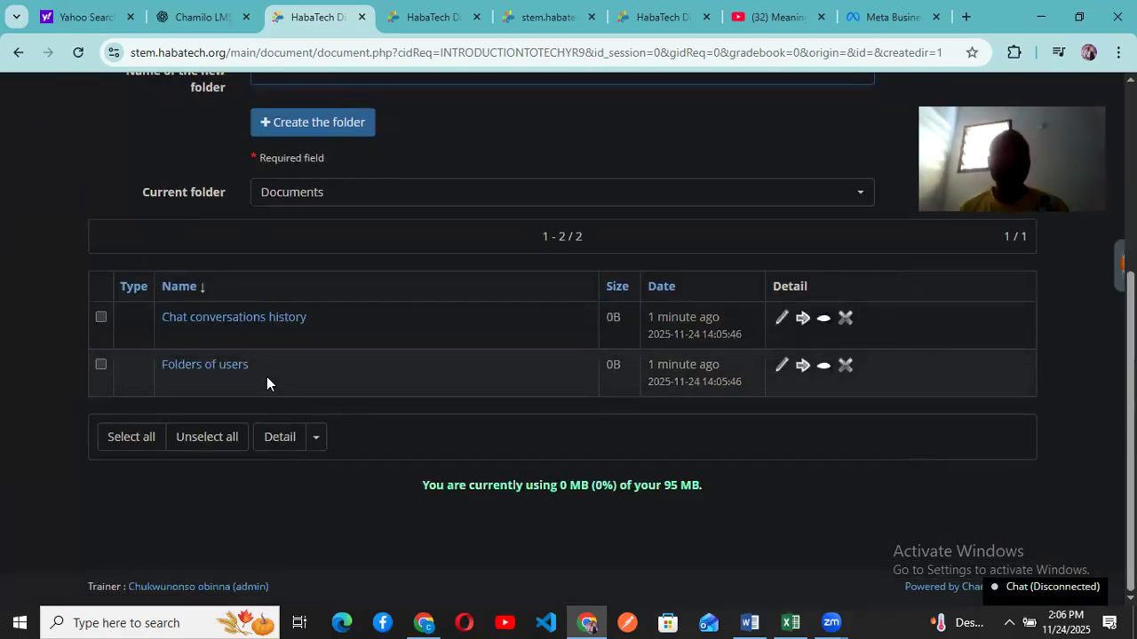
scroll(267, 378, "up", 2)
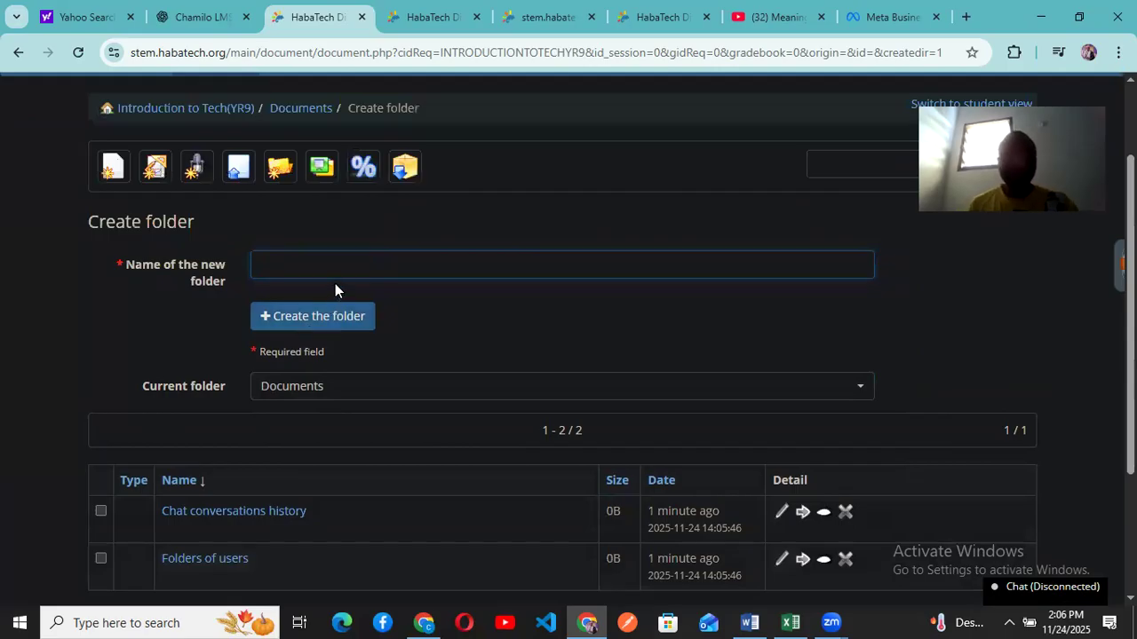
type("Lesson_v")
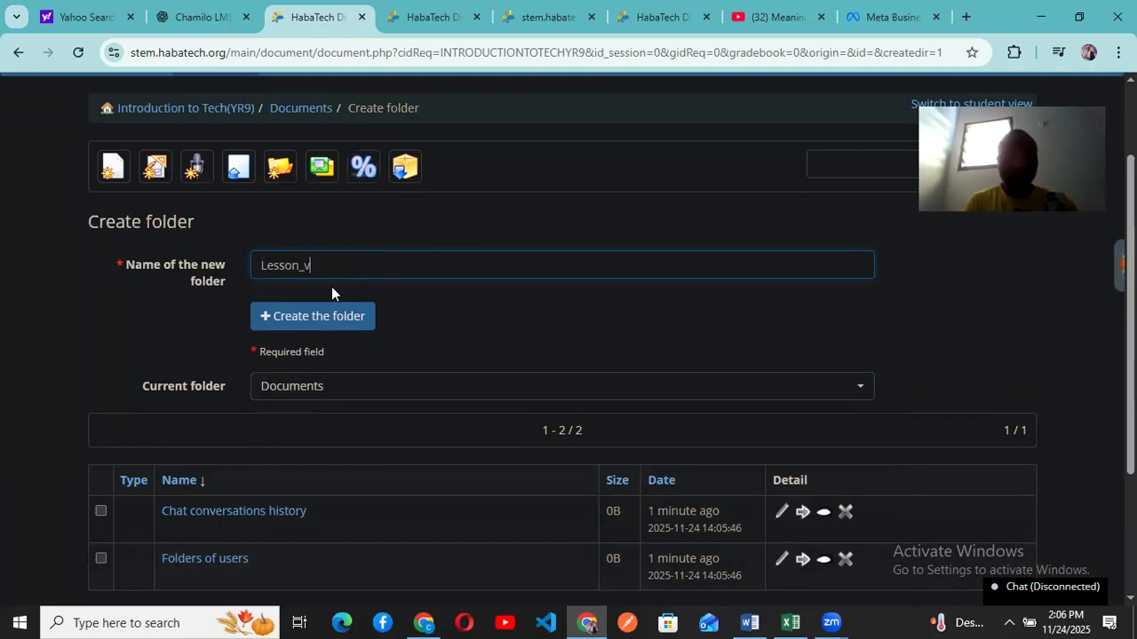
type("ideo")
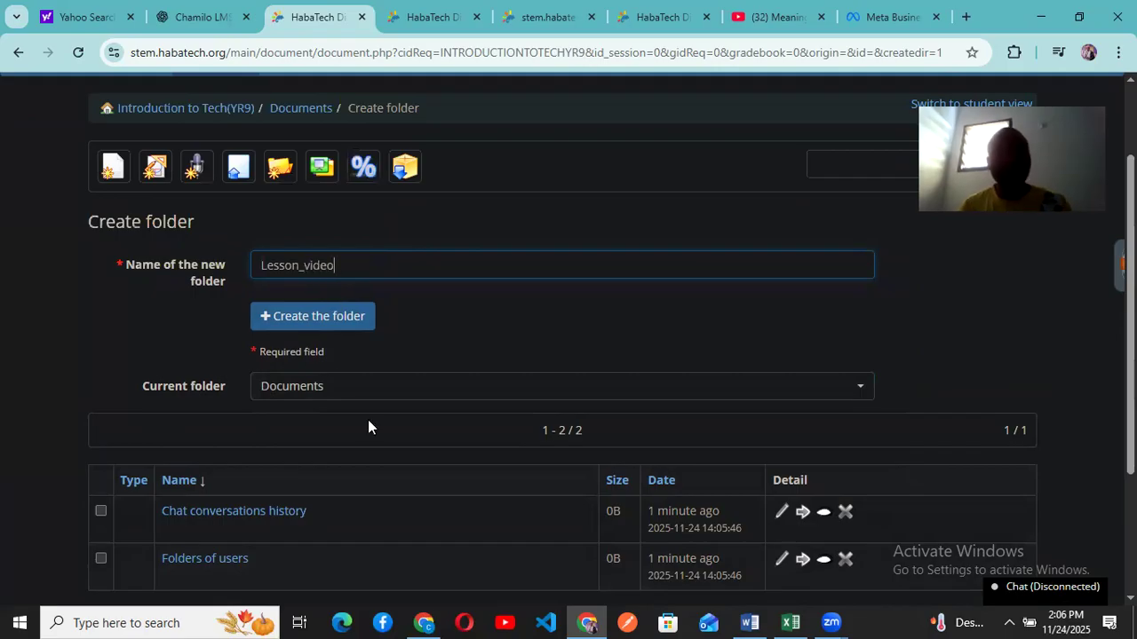
left_click(313, 320)
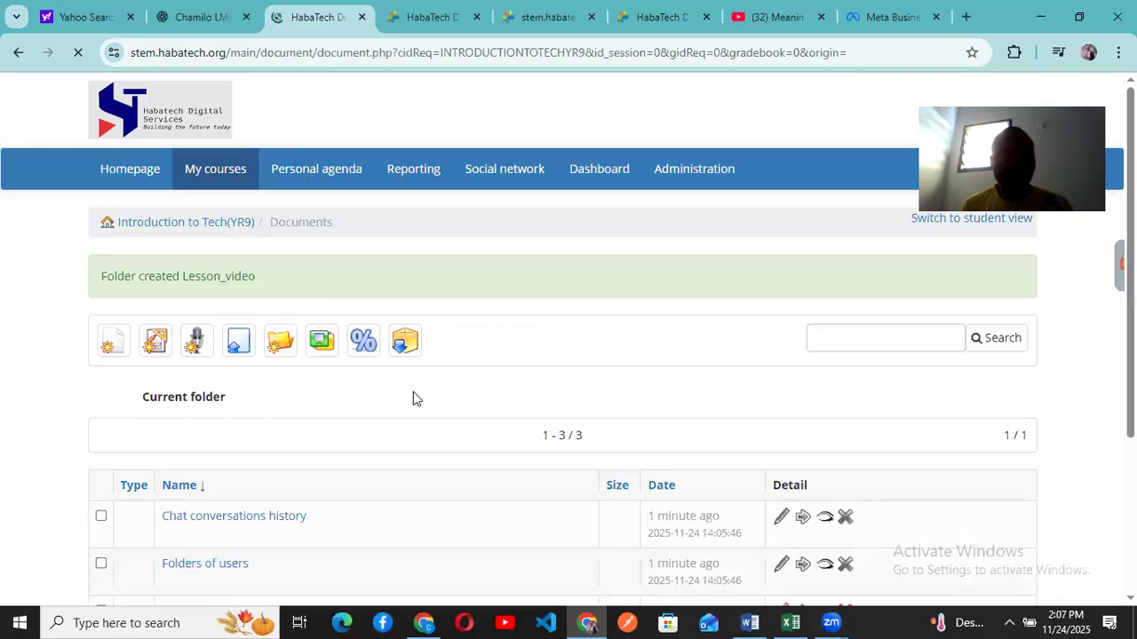
Start a new rich media page and set its destination folder to Lesson_video
scroll(386, 391, "down", 2)
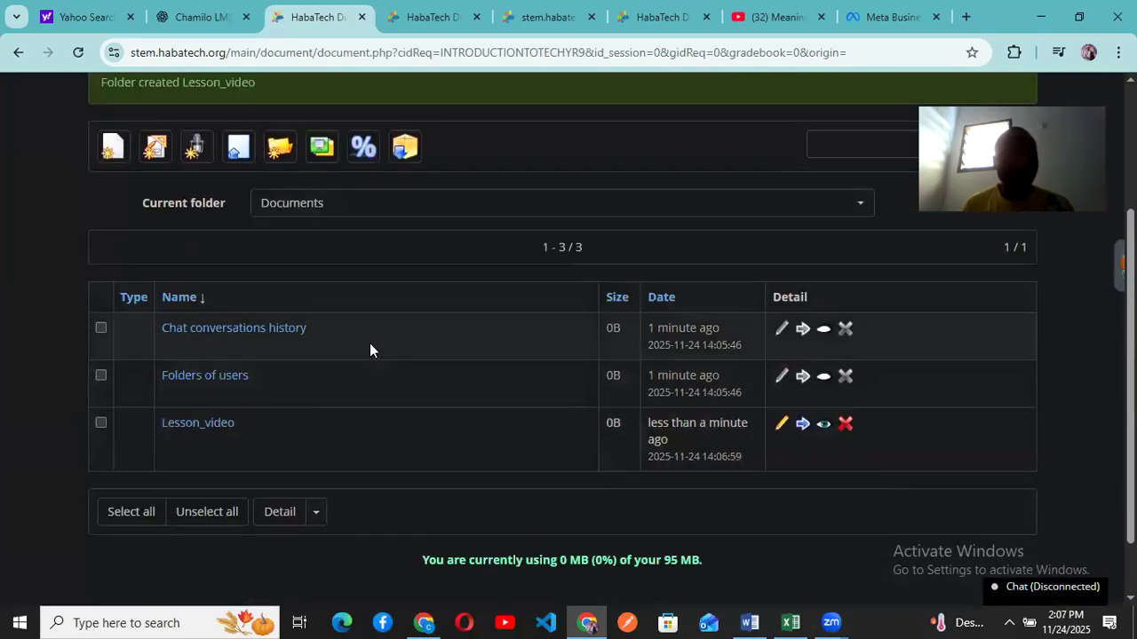
left_click(123, 153)
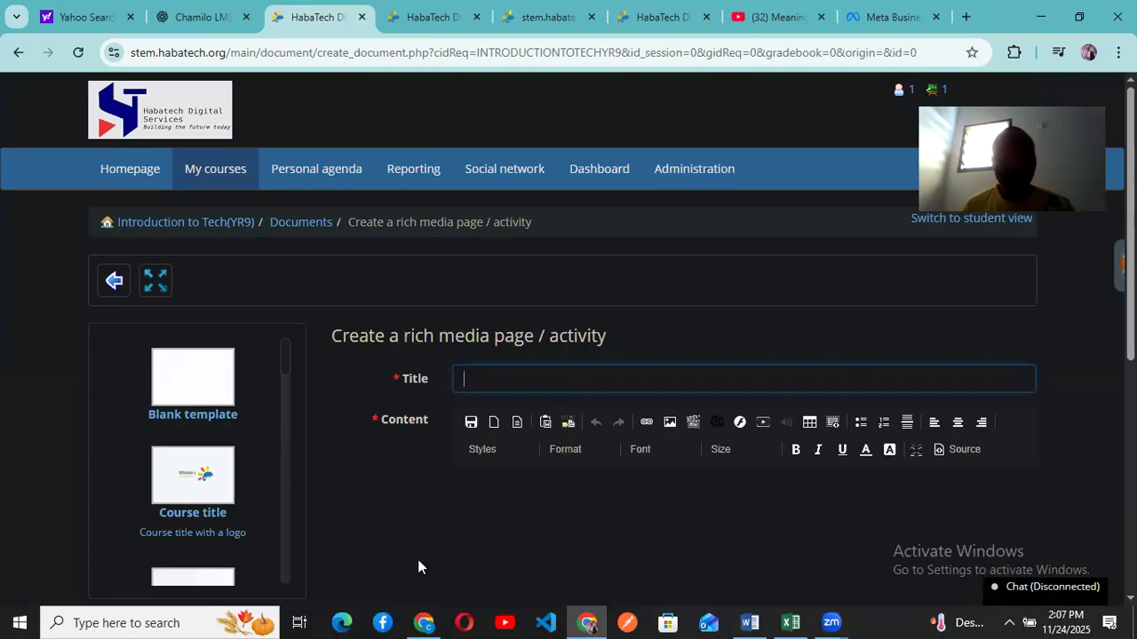
scroll(418, 583, "down", 5)
left_click(566, 405)
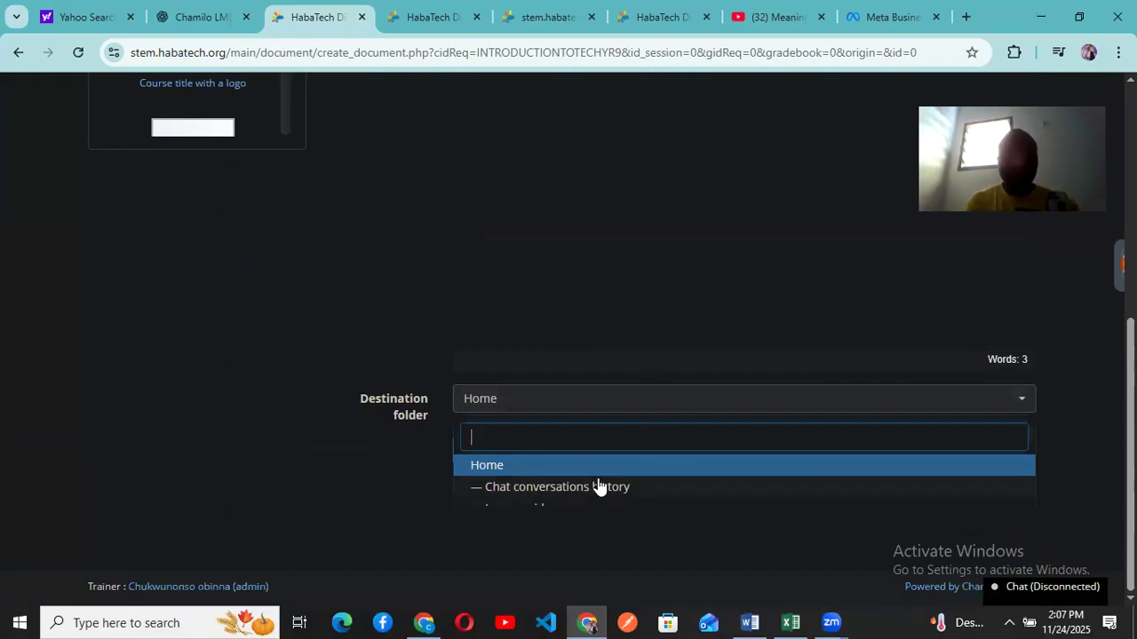
type("l")
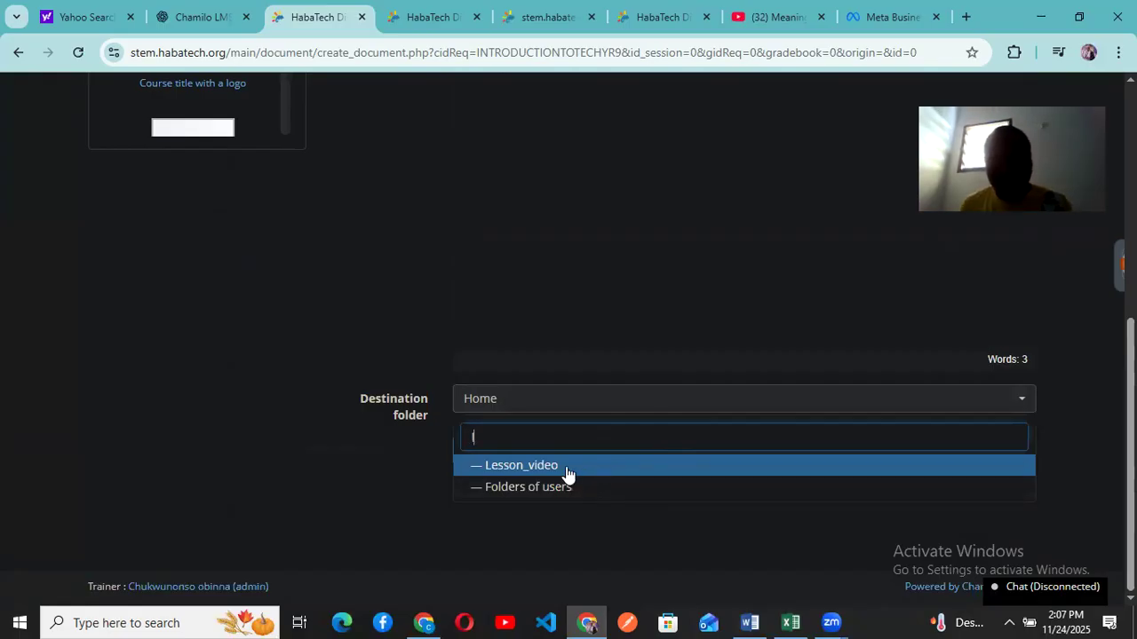
left_click(566, 464)
left_click(561, 458)
scroll(556, 432, "down", 2)
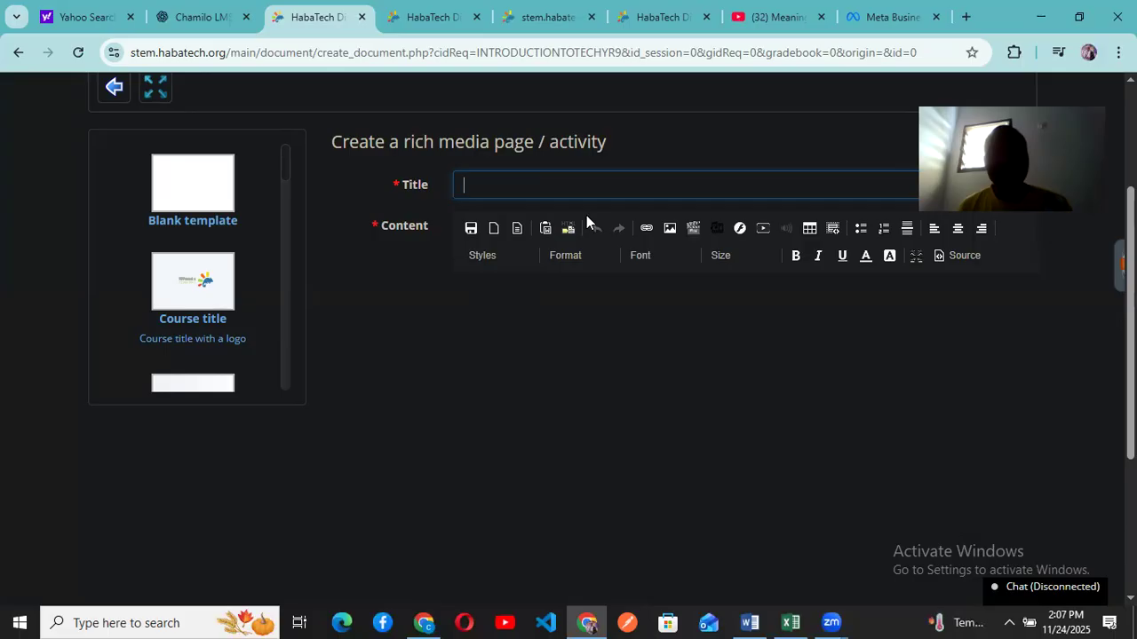
Switch to YouTube and copy the share link of the "Meaning of Smart devices" video
left_click(784, 17)
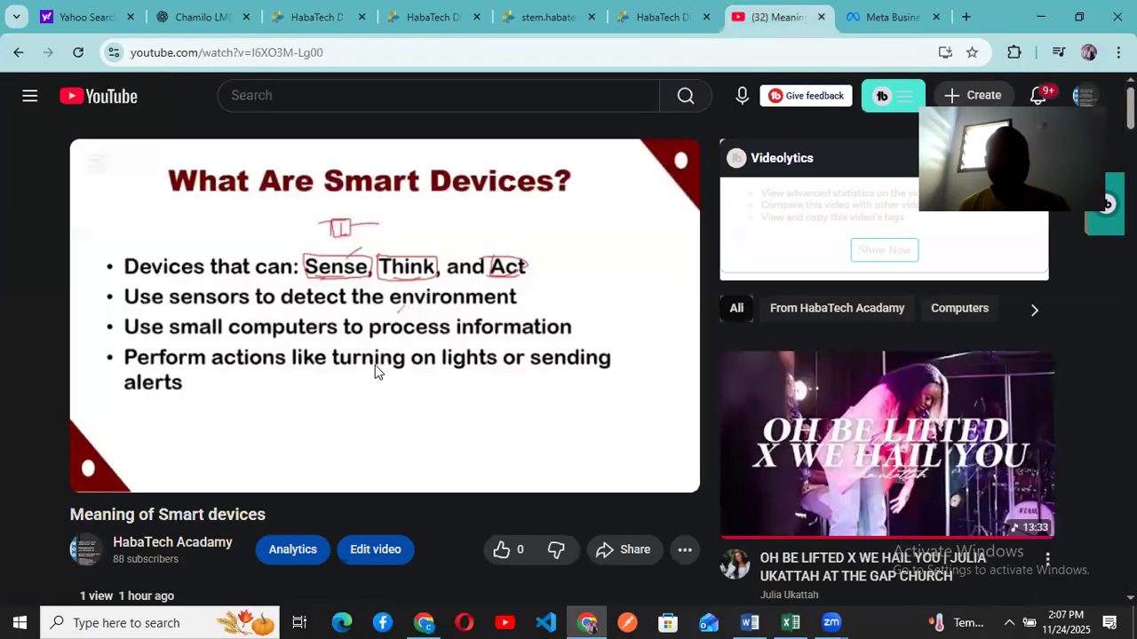
scroll(394, 341, "down", 2)
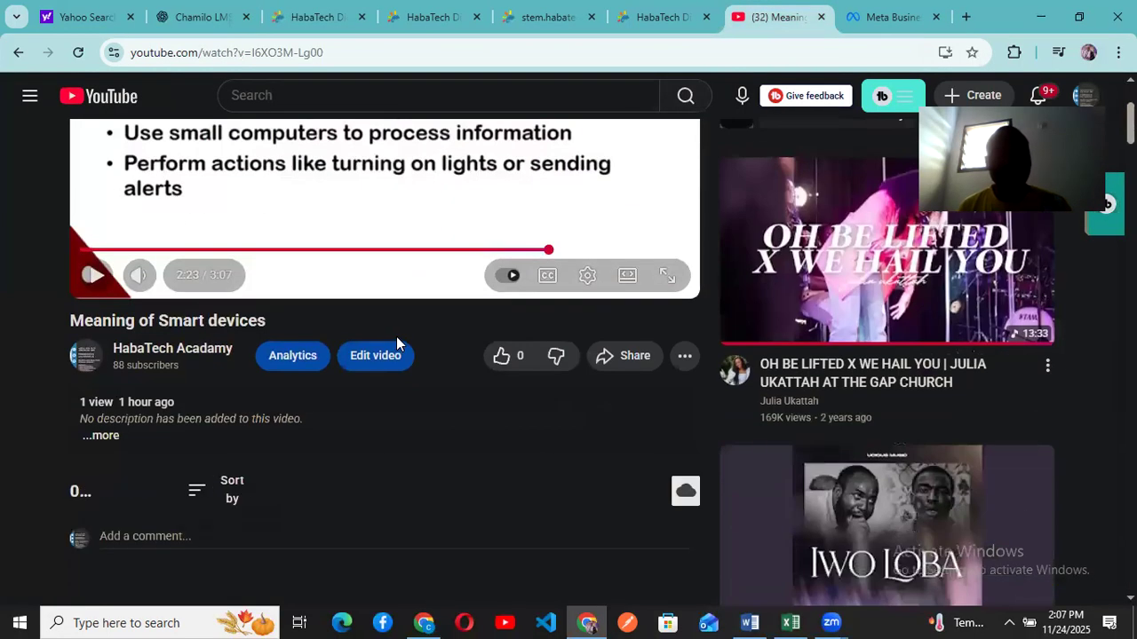
scroll(391, 326, "up", 2)
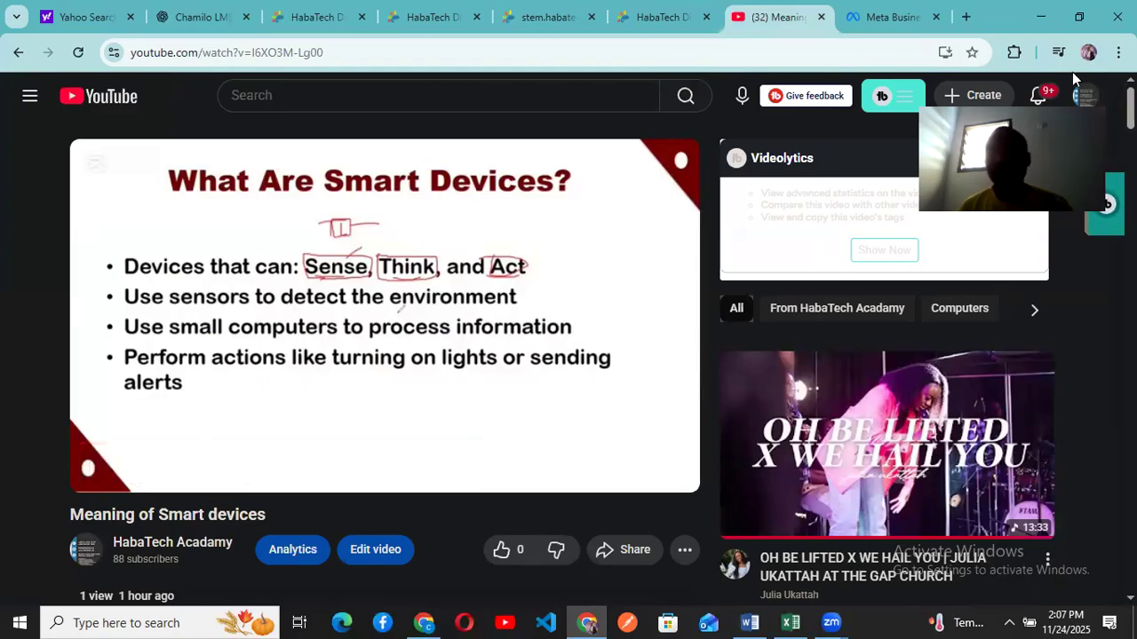
left_click(1083, 95)
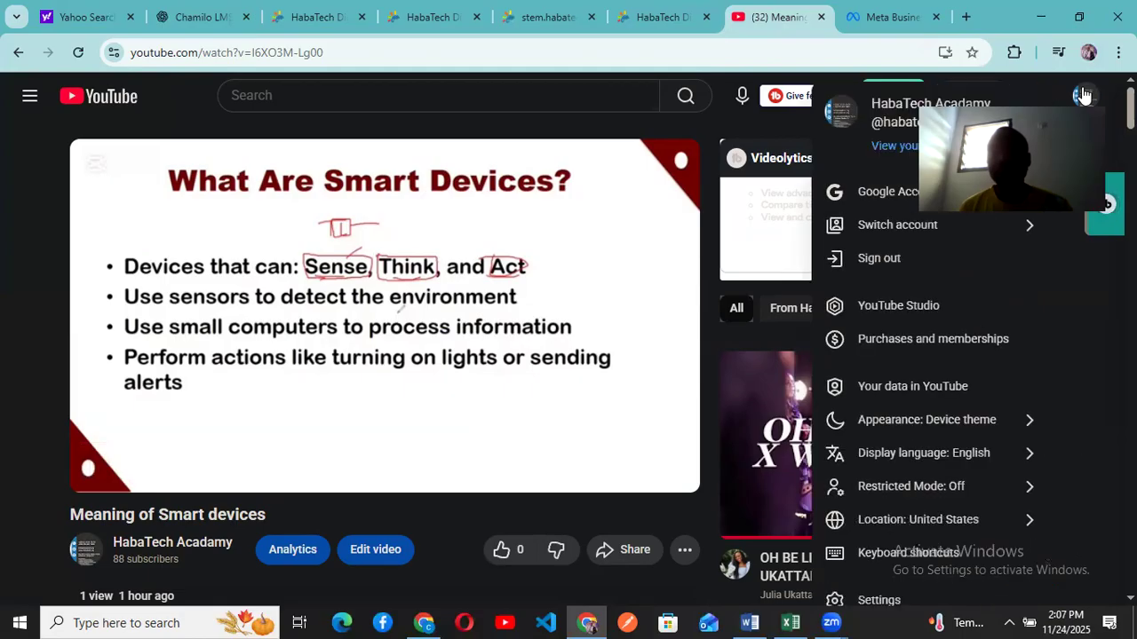
left_click(460, 271)
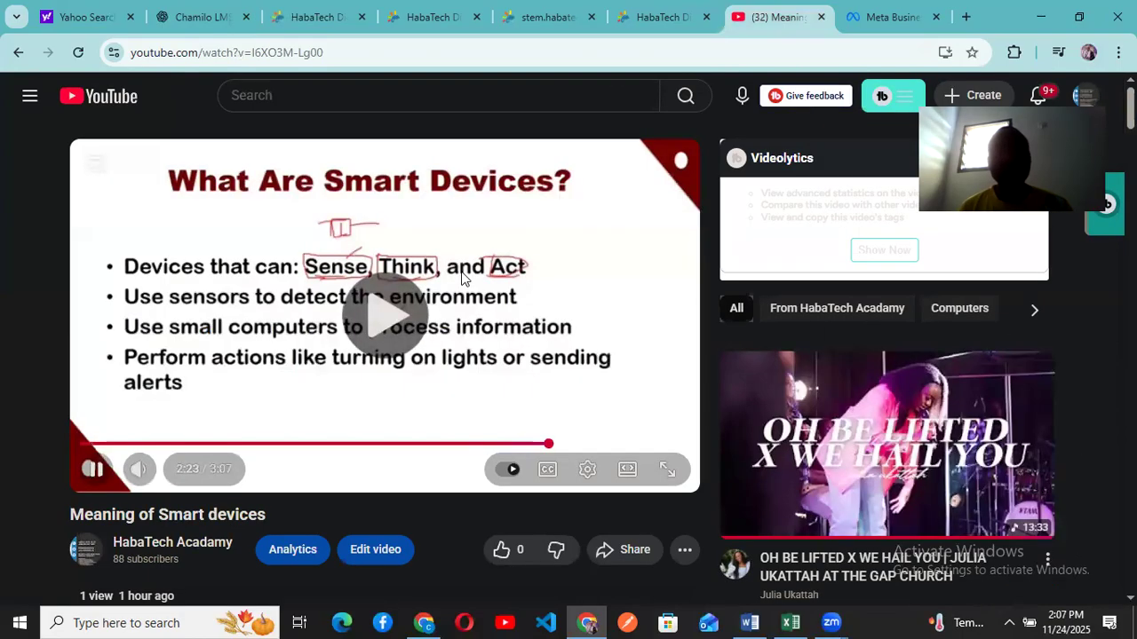
left_click(636, 553)
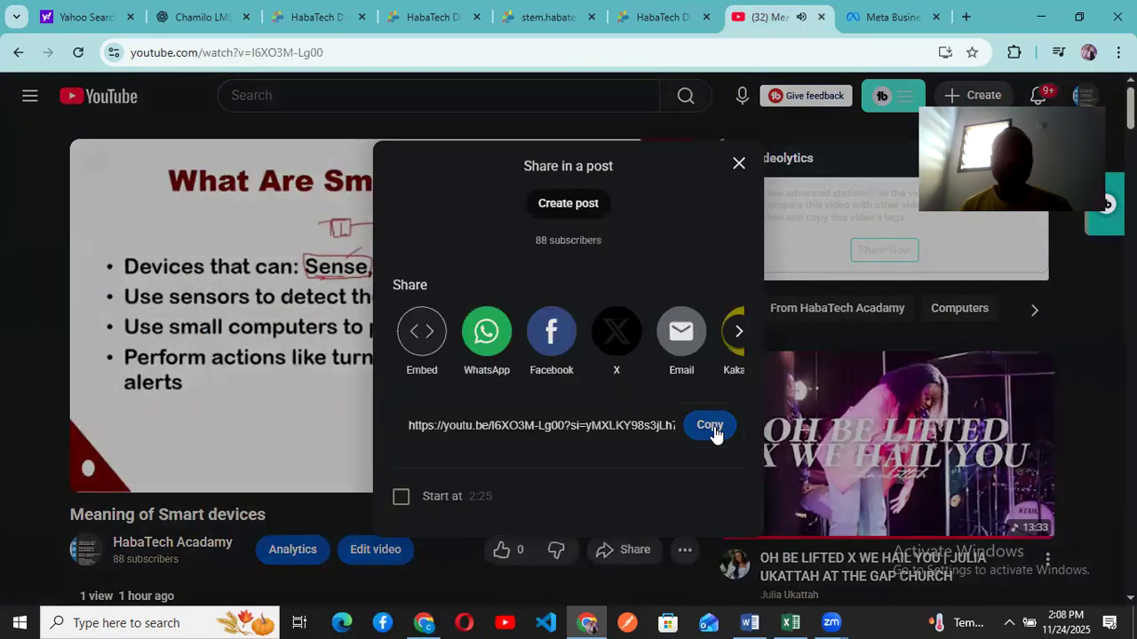
left_click(709, 426)
left_click(225, 405)
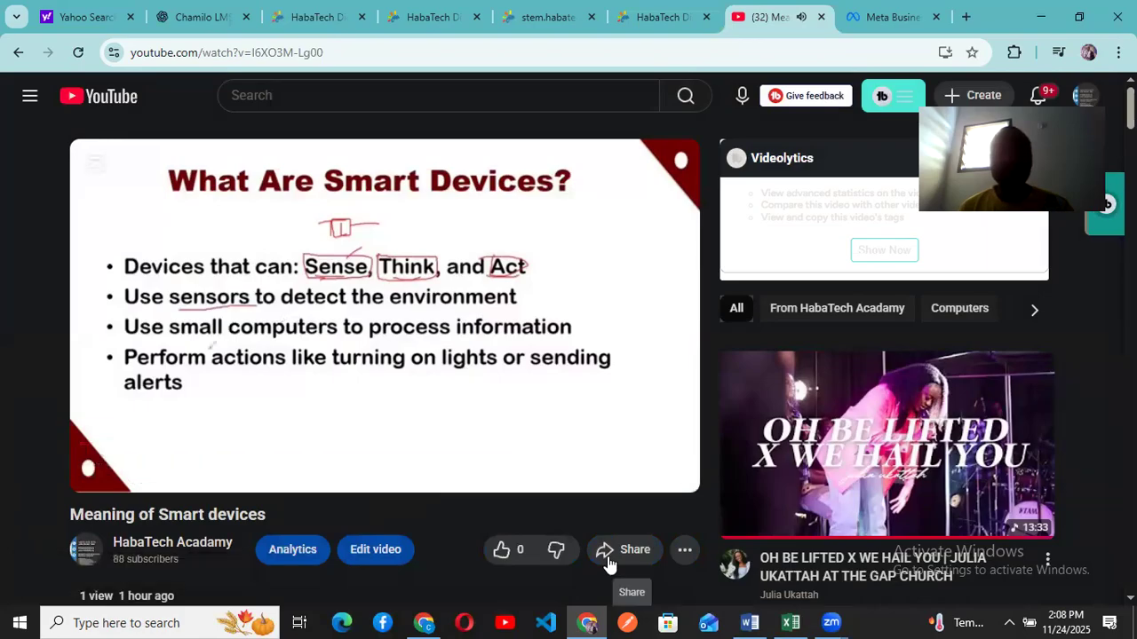
Return to the rich media page in Chamilo and title it "What is a smart Devices"
left_click(408, 21)
left_click(298, 12)
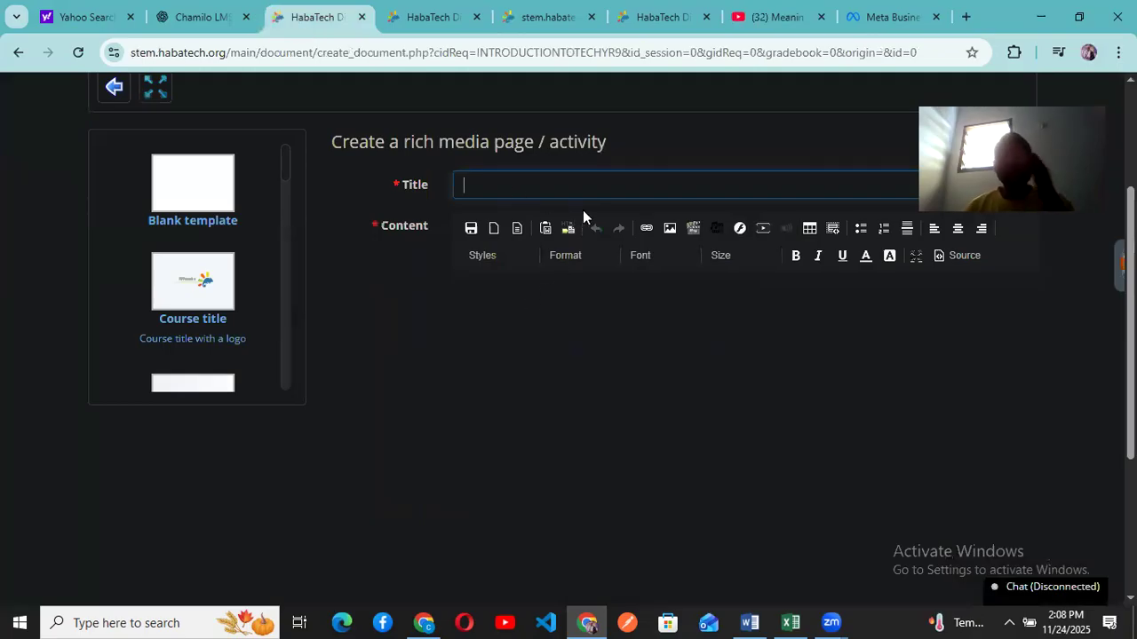
type("What ar")
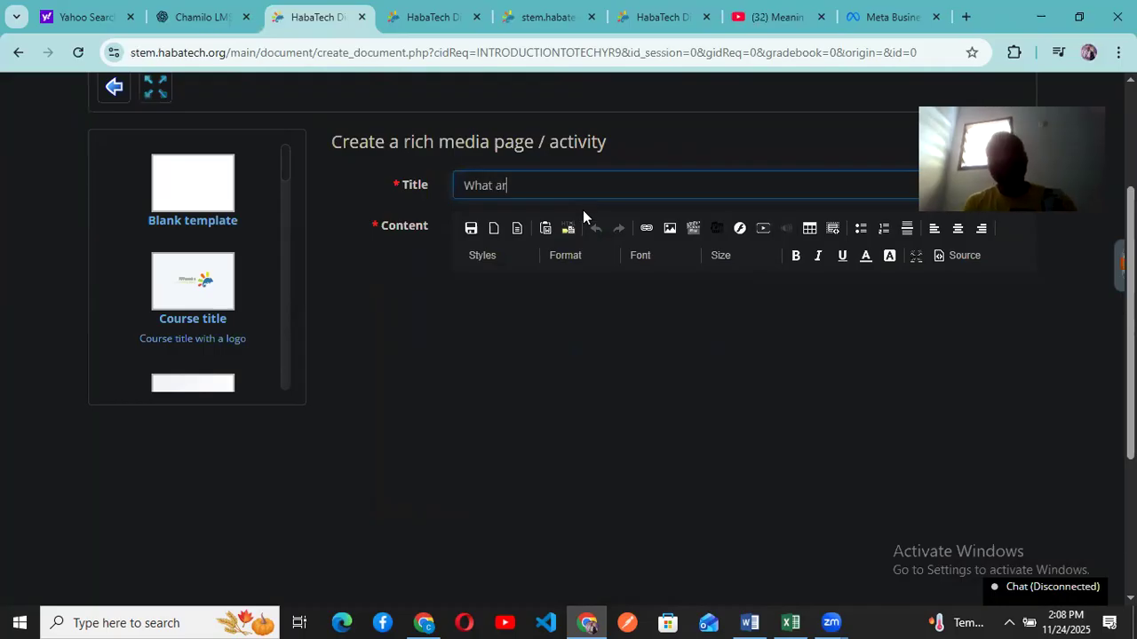
key("BackSpace")
key("BackSpace")
type("is  a smar")
key("BackSpace")
key("BackSpace")
key("BackSpace")
type("smart Devices")
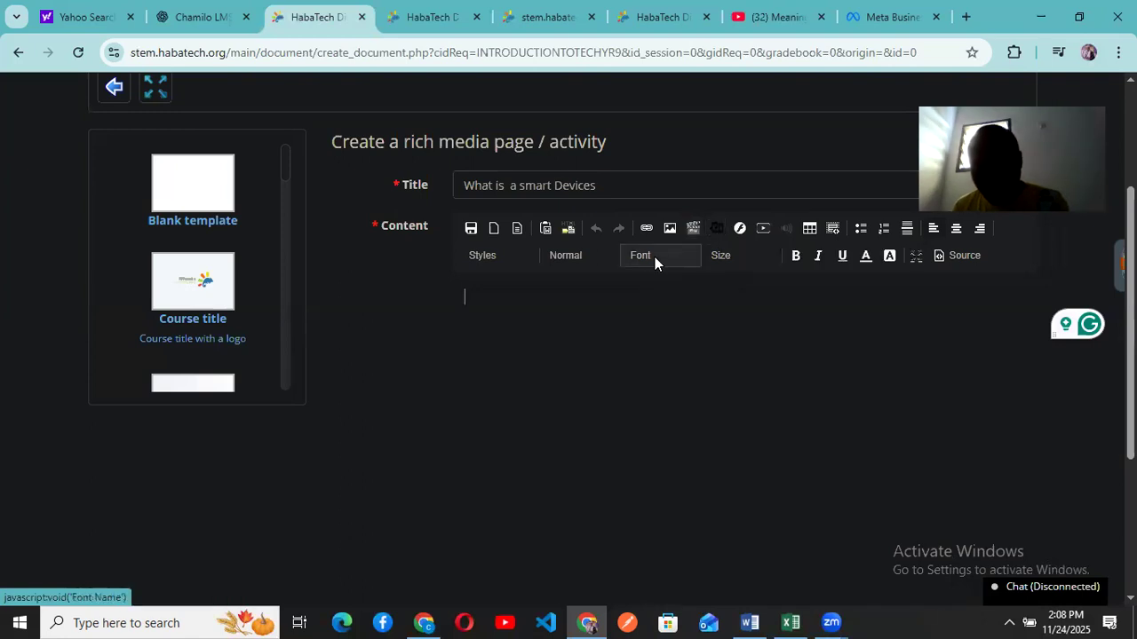
Embed the YouTube video in the page content from the copied share link, made responsive and without suggested videos at the end
left_click(761, 231)
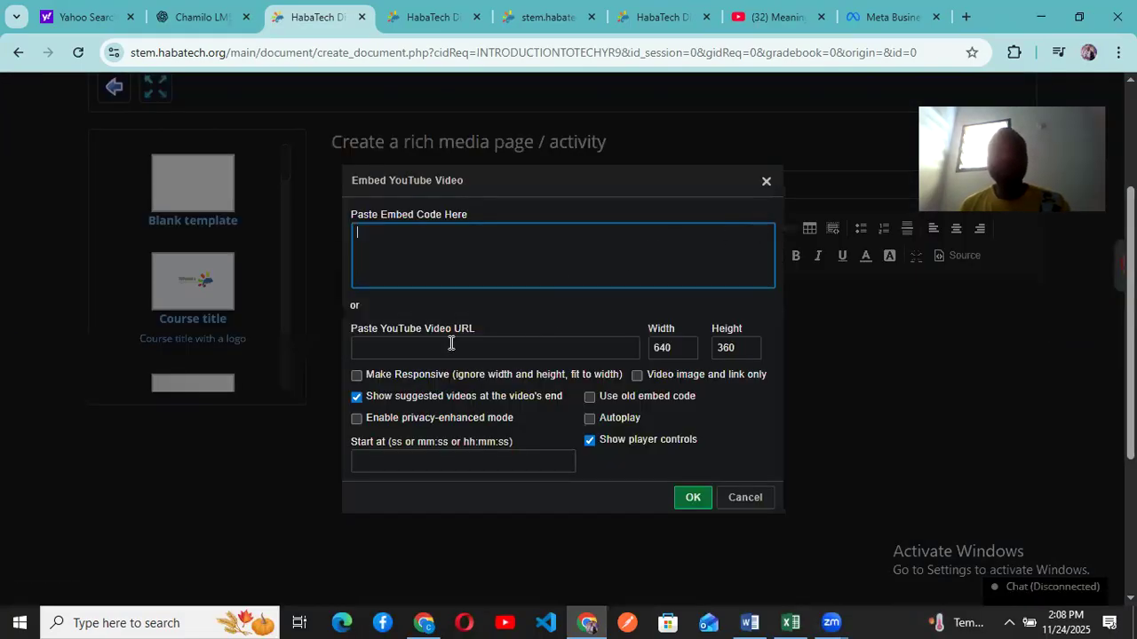
left_click(451, 343)
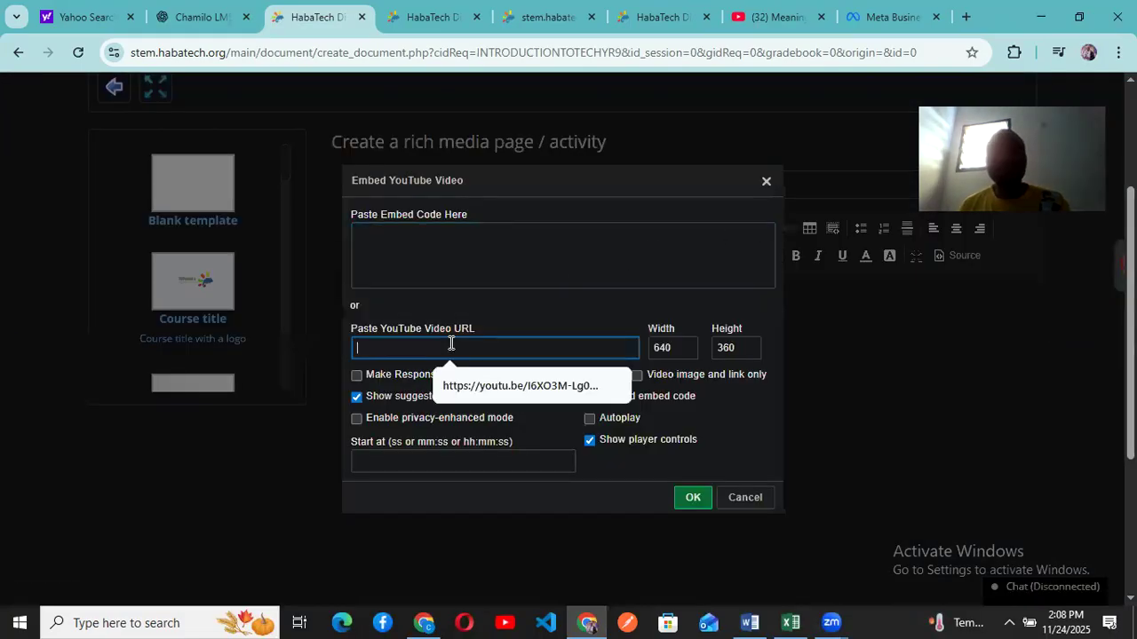
left_click(524, 387)
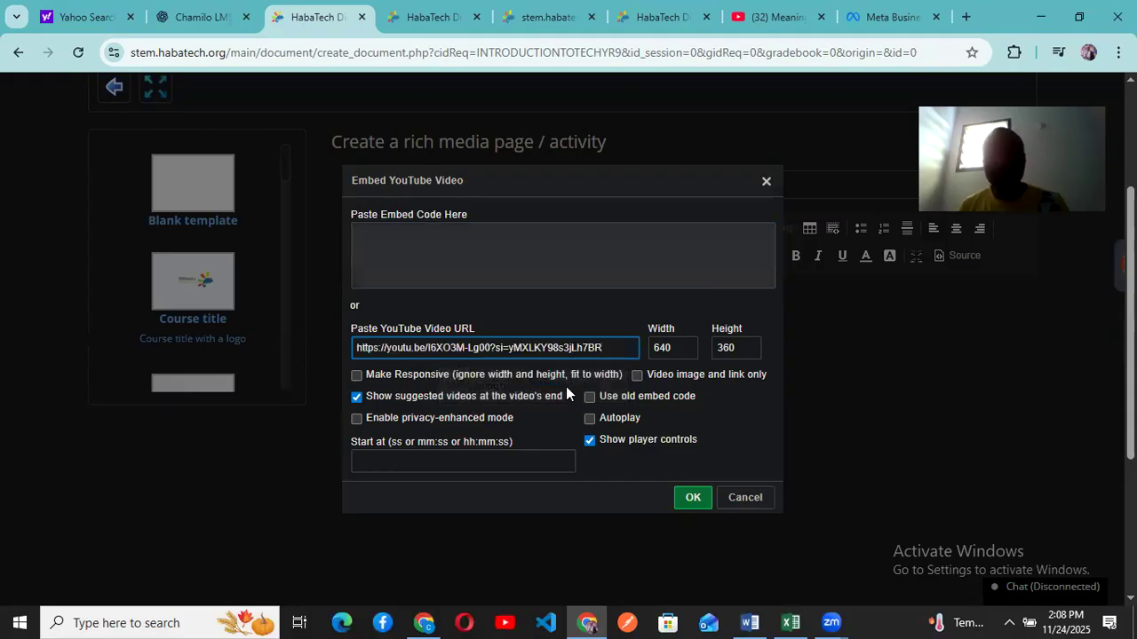
left_click(356, 397)
left_click(356, 375)
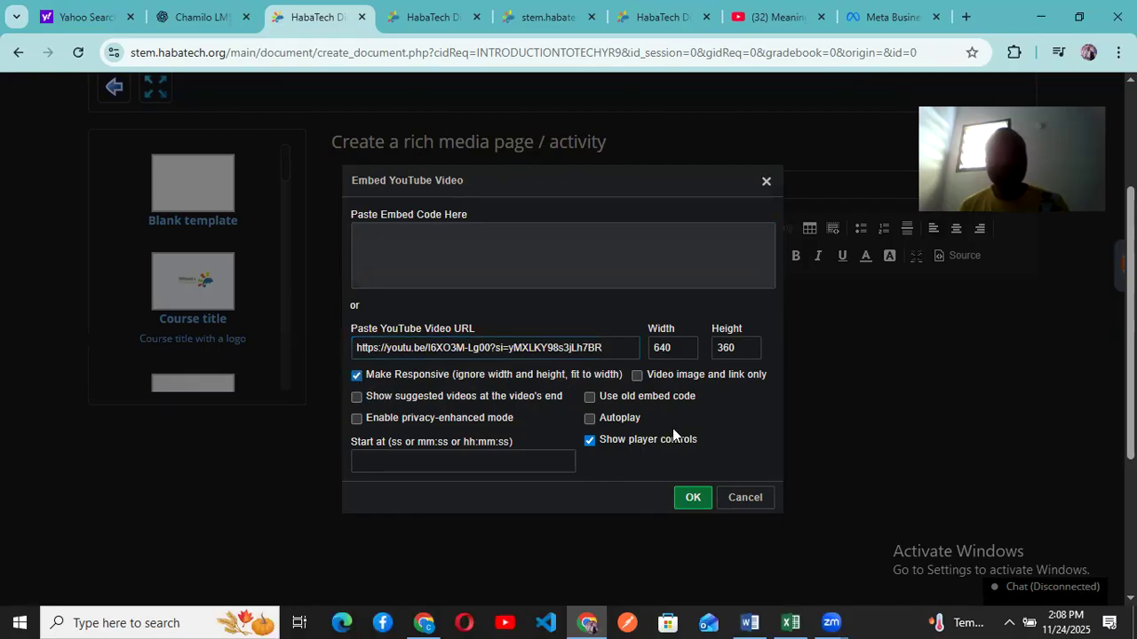
left_click(696, 500)
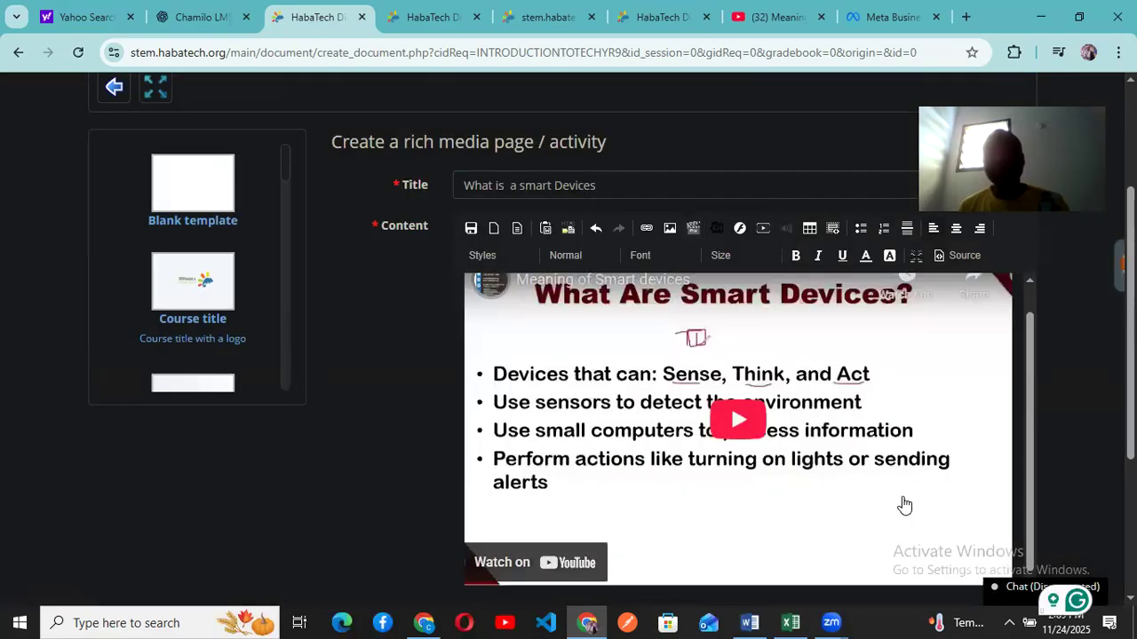
Create the rich media page in the Lesson_video folder
scroll(892, 496, "down", 1)
scroll(888, 479, "down", 3)
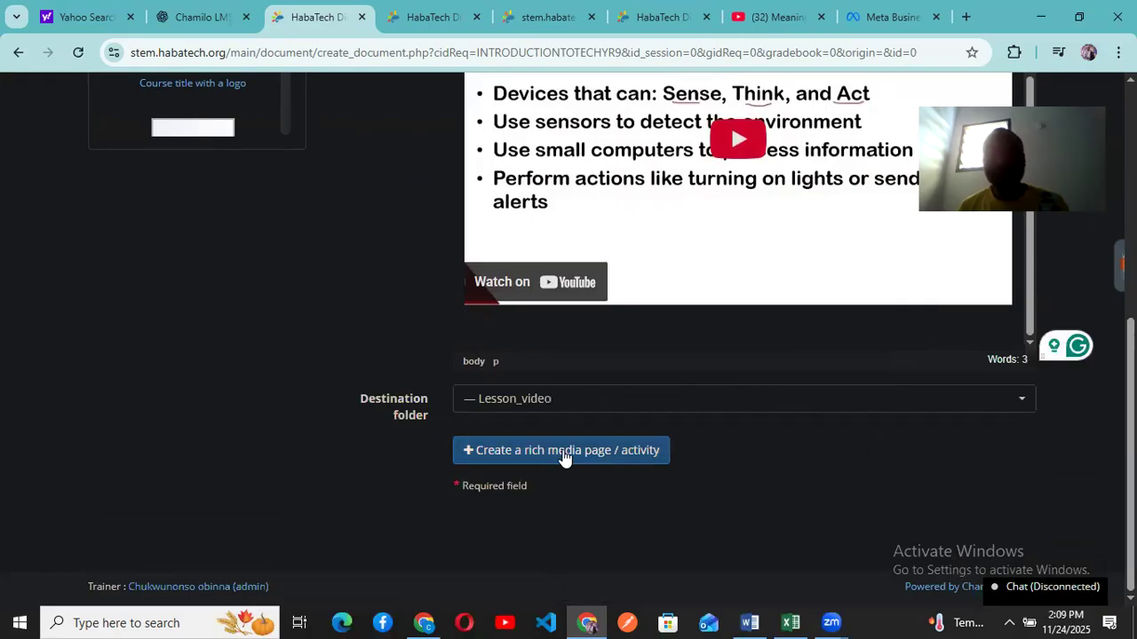
left_click(541, 336)
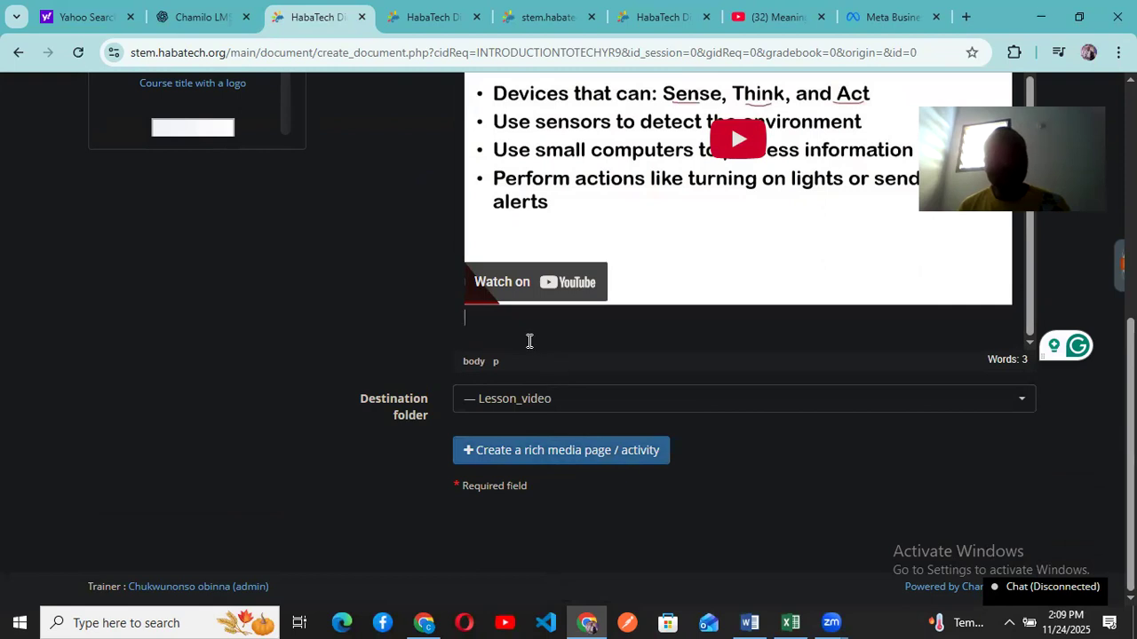
left_click(502, 456)
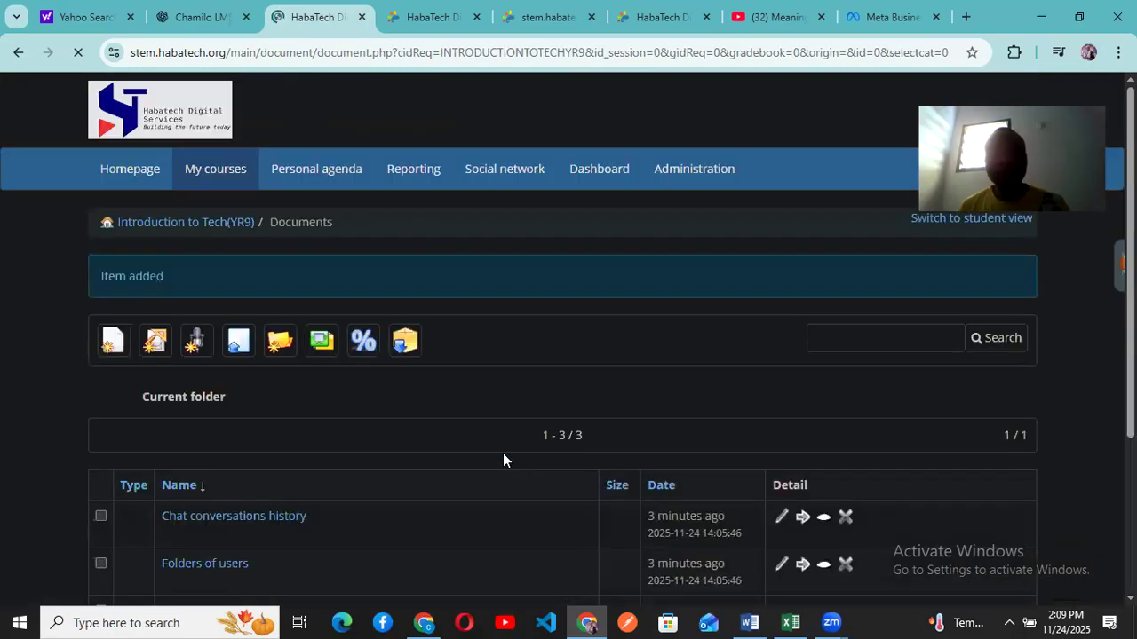
Check the Documents list, return to the Introduction to Tech(YR9) course home and open its Tests tool
scroll(595, 407, "down", 1)
scroll(595, 406, "down", 3)
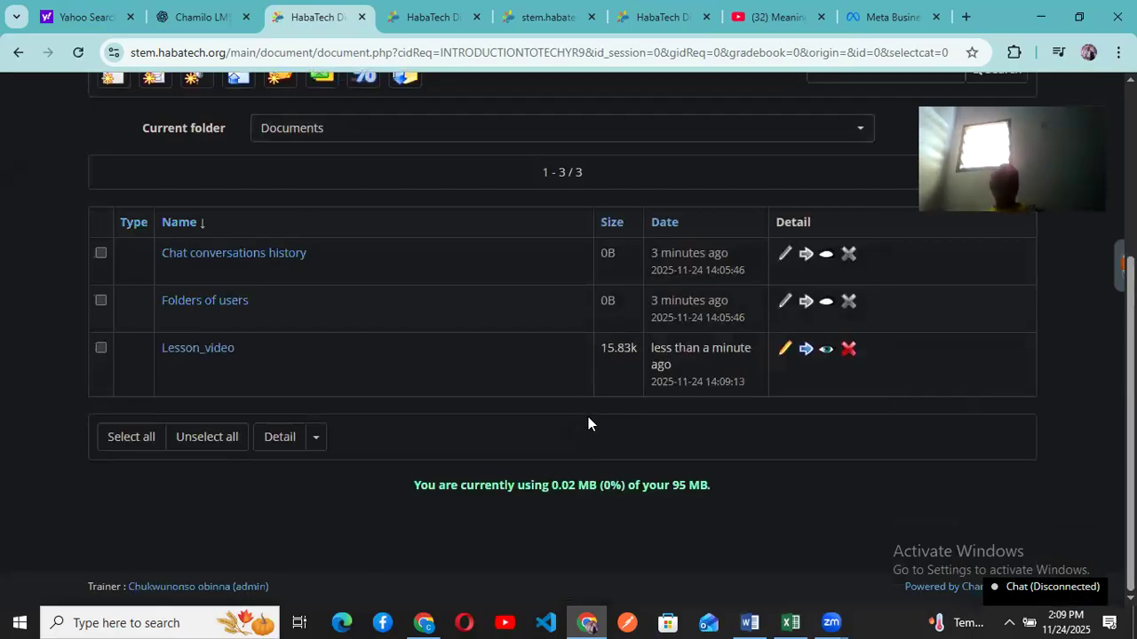
scroll(559, 516, "up", 2)
scroll(552, 495, "down", 2)
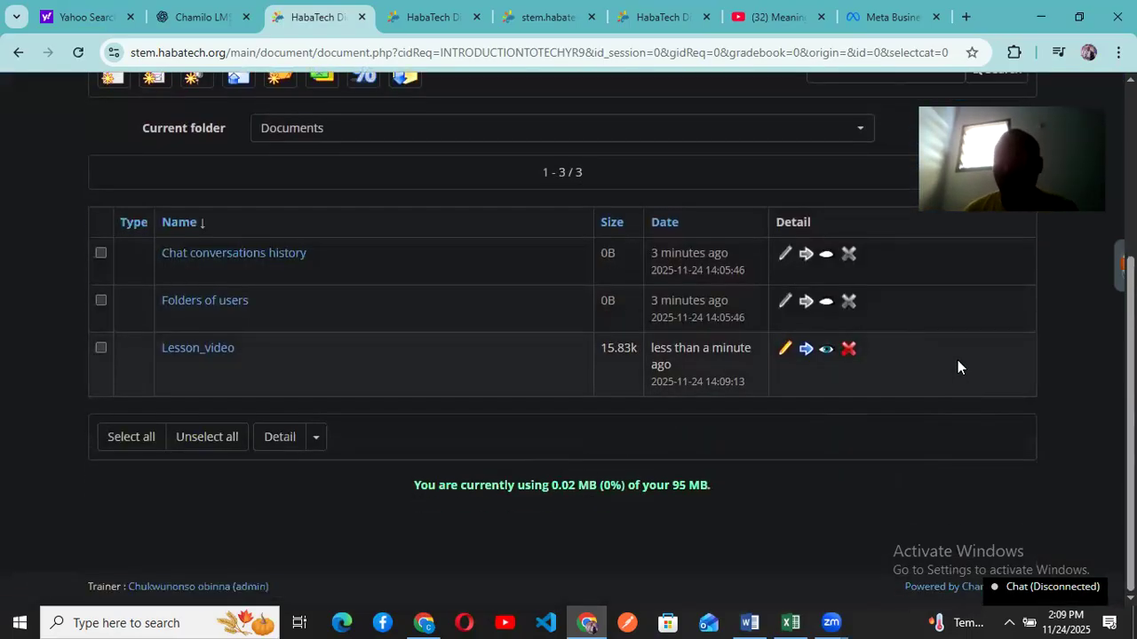
scroll(643, 259, "up", 3)
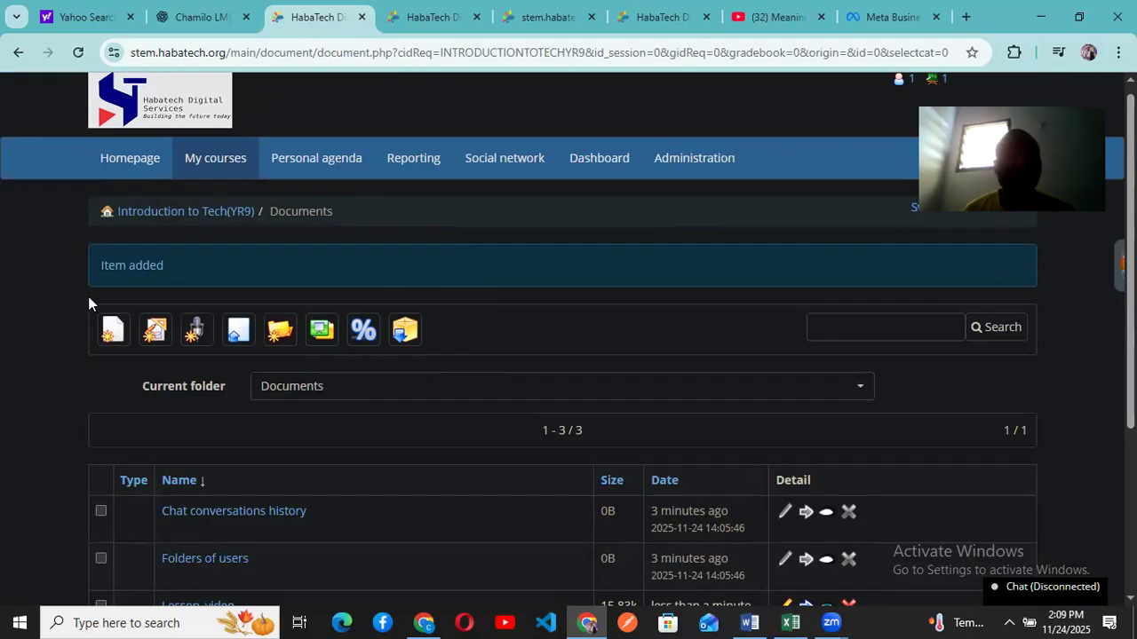
left_click(205, 214)
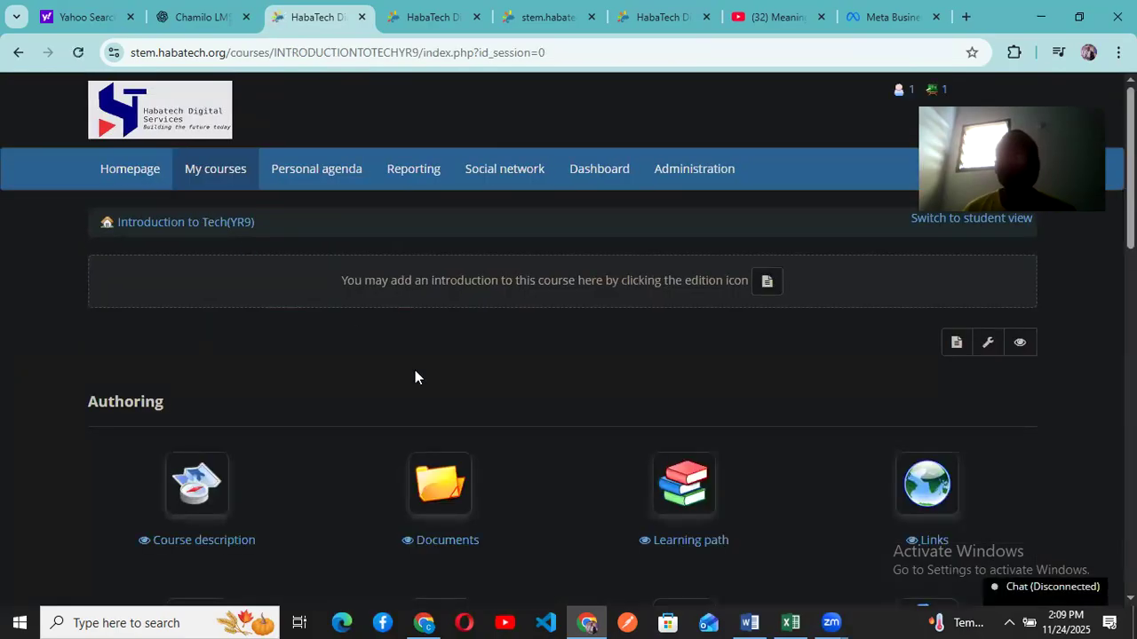
scroll(480, 394, "down", 6)
scroll(479, 394, "up", 4)
scroll(480, 394, "down", 2)
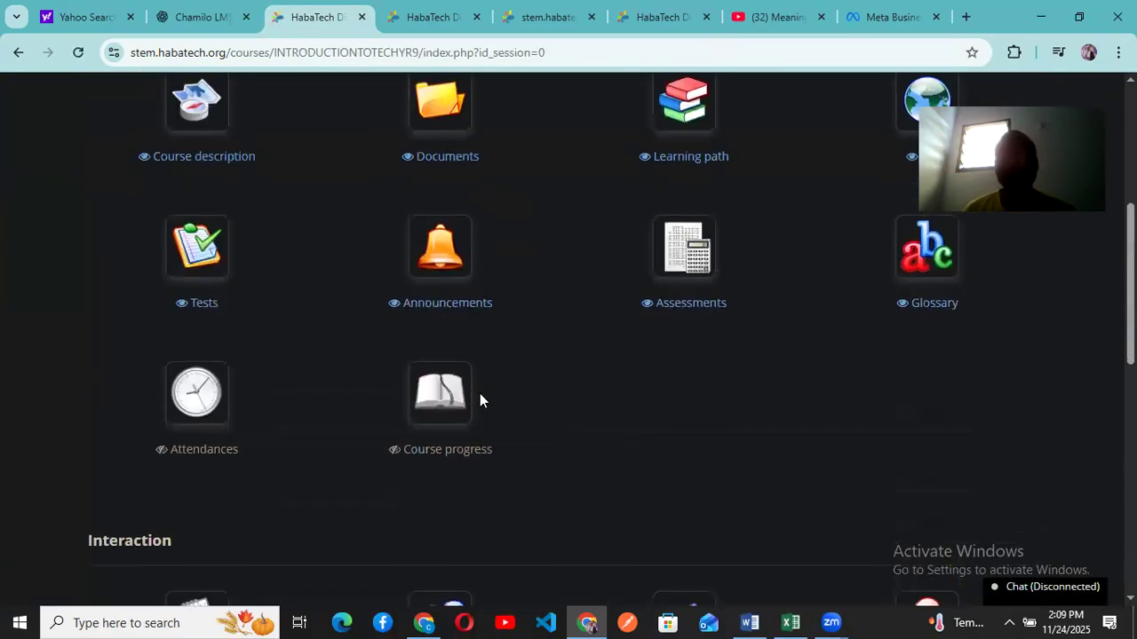
left_click(188, 254)
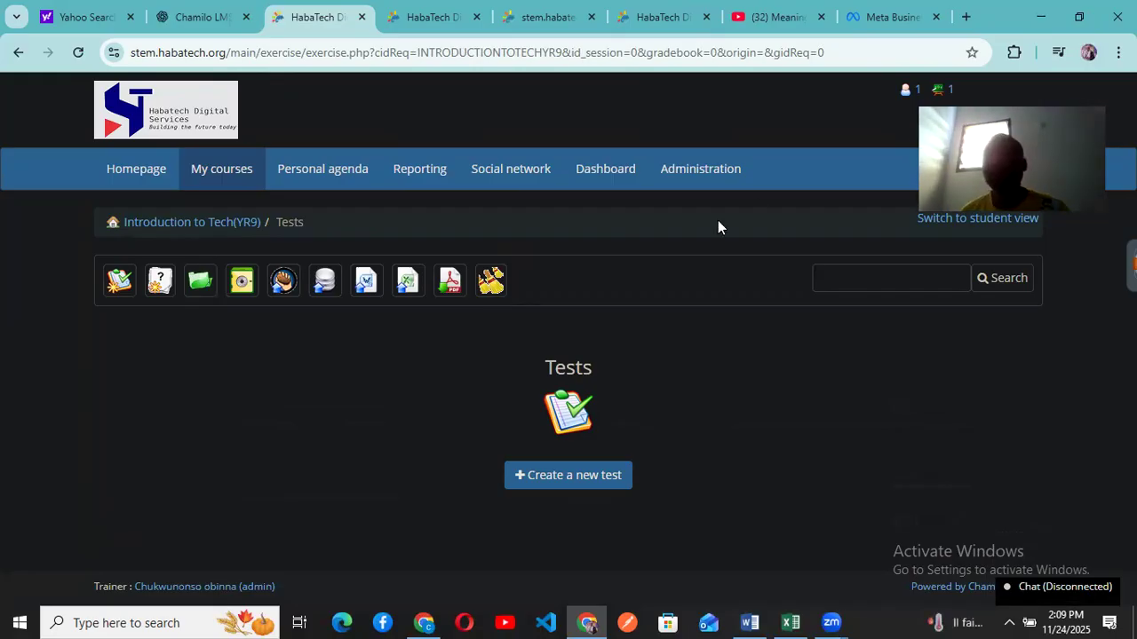
Switch to ChatGPT, find the "Define PowerPoint animation" chat in the chat history and open it
left_click(216, 11)
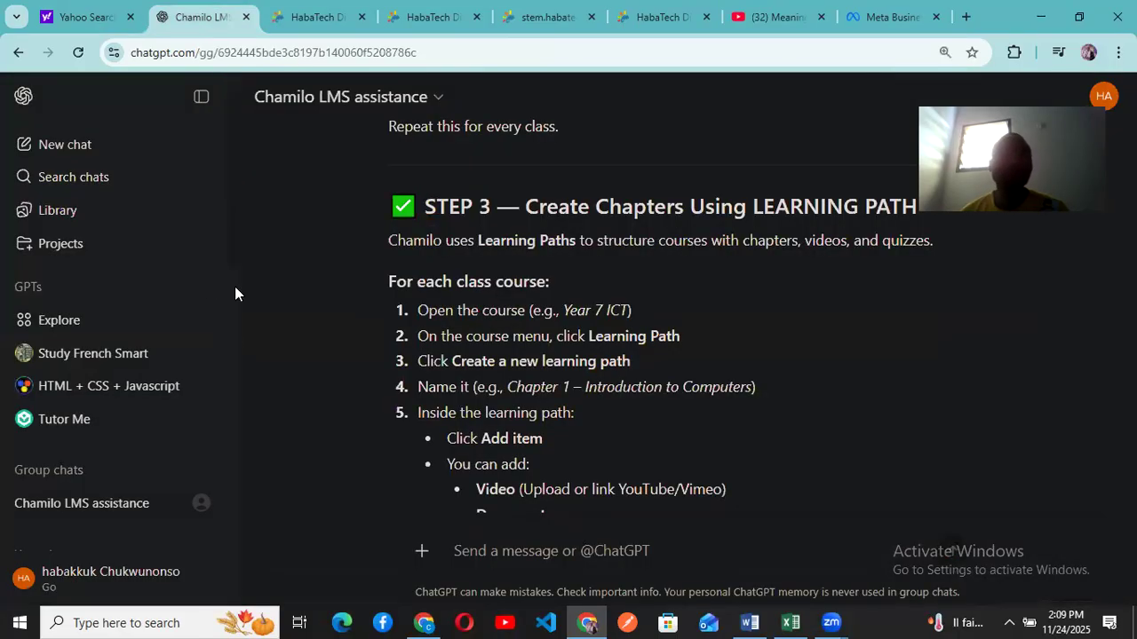
scroll(204, 250, "down", 2)
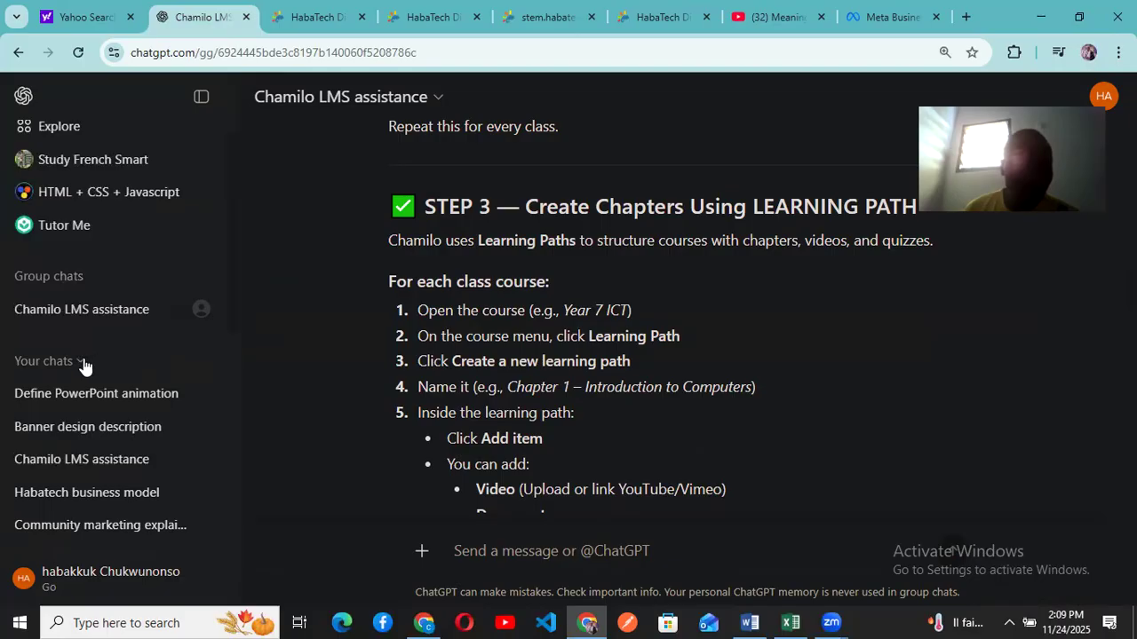
scroll(84, 364, "up", 2)
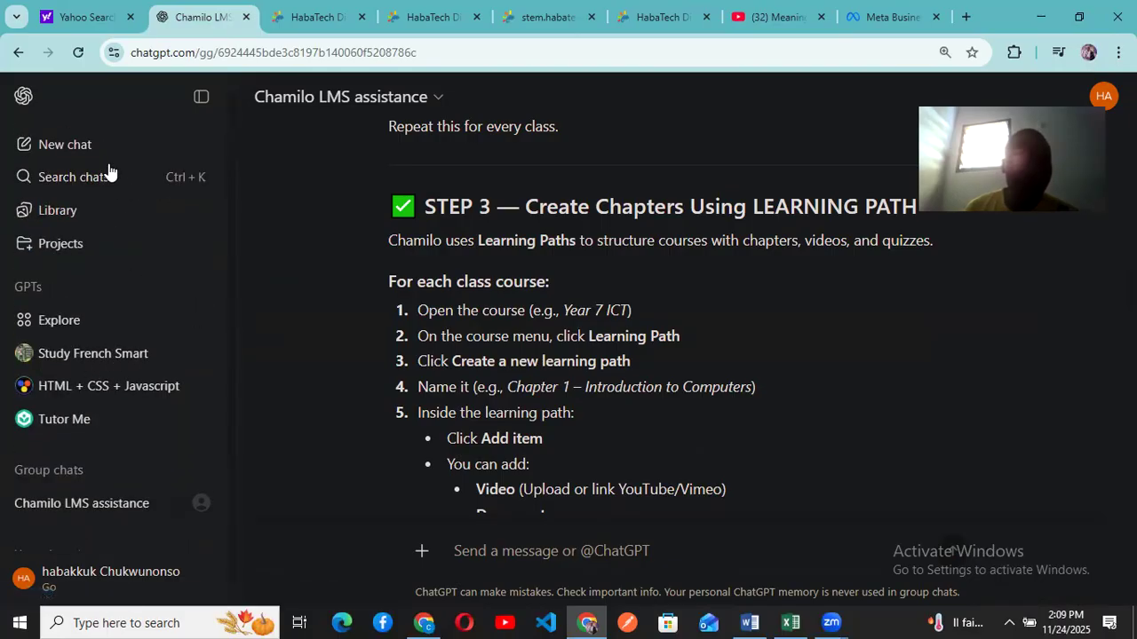
scroll(160, 438, "down", 1)
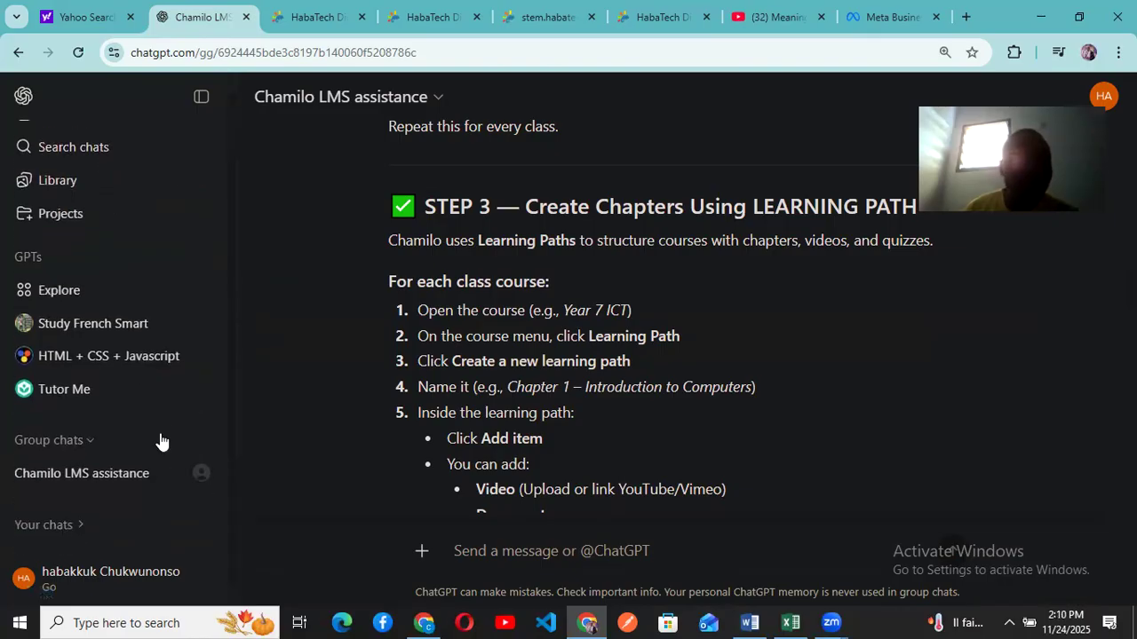
scroll(152, 465, "up", 1)
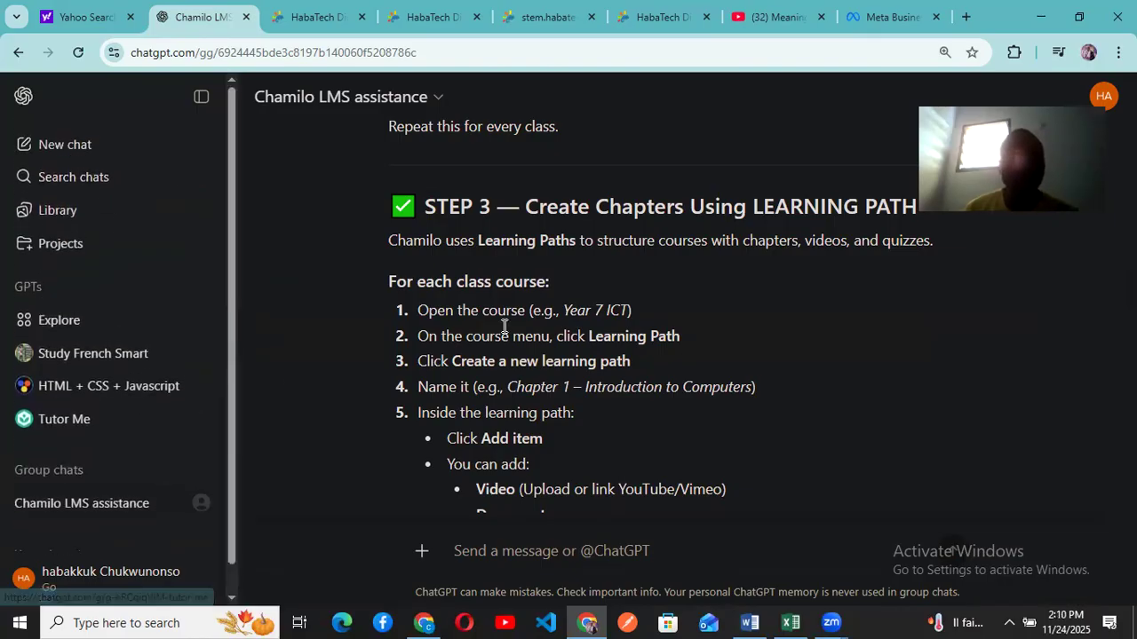
left_click(53, 472)
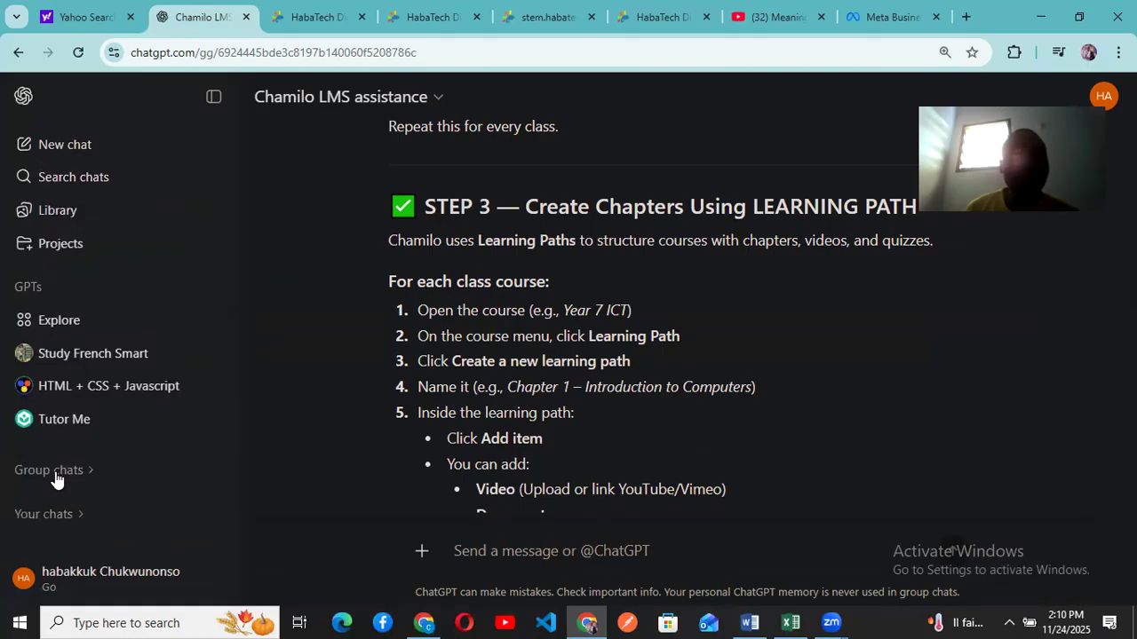
left_click(55, 478)
left_click(55, 478)
left_click(55, 478)
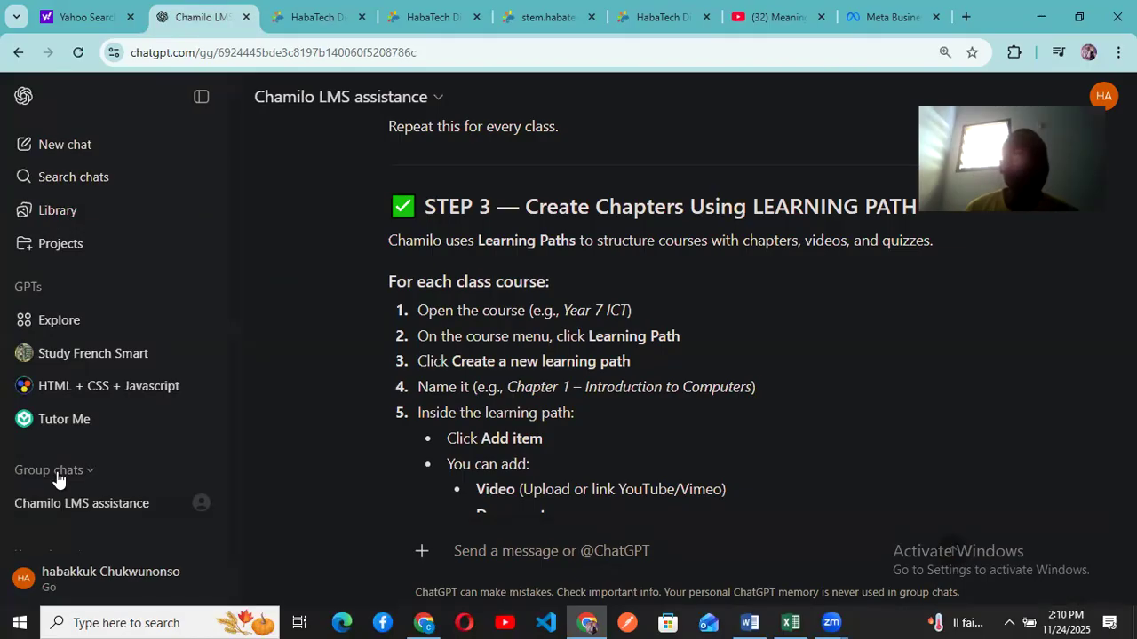
scroll(62, 503, "down", 1)
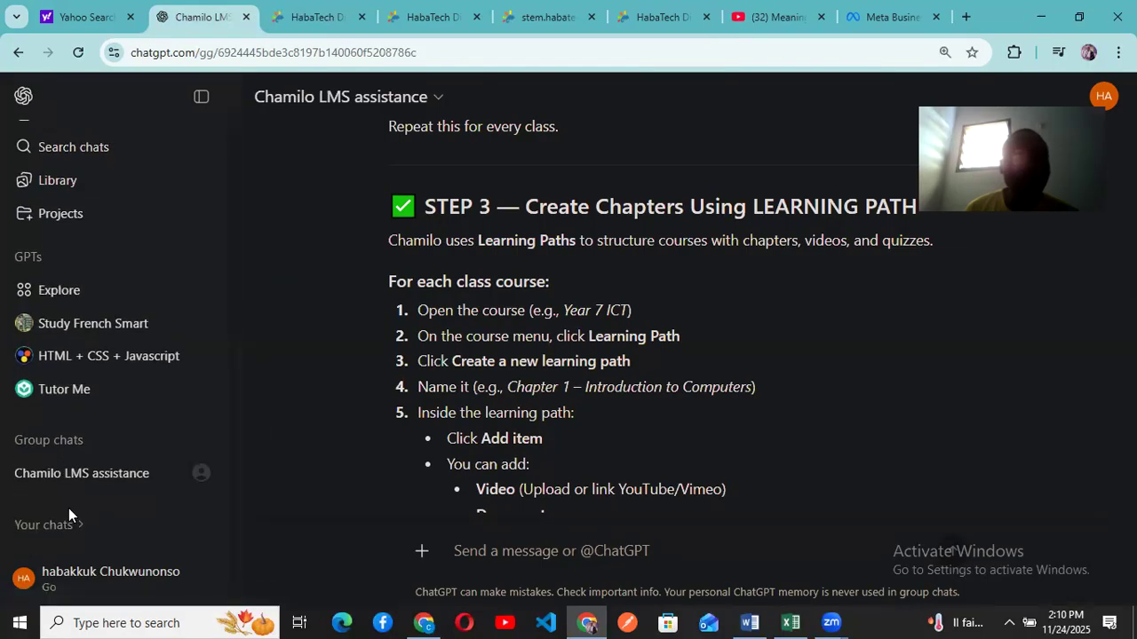
left_click(67, 535)
scroll(107, 475, "down", 7)
scroll(125, 408, "up", 2)
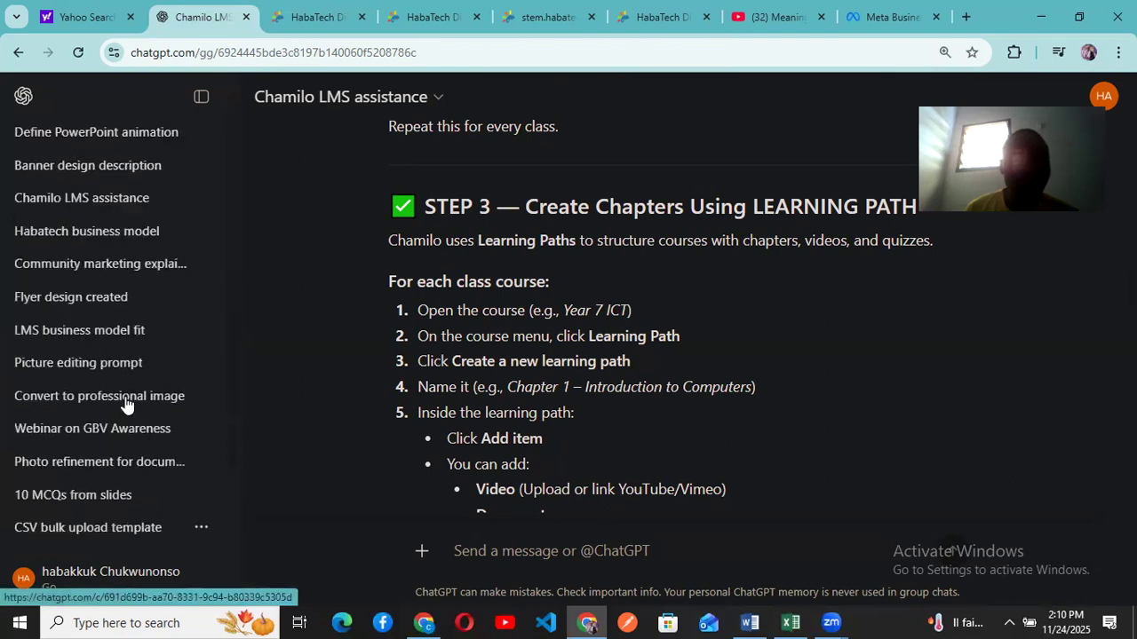
scroll(125, 387, "up", 4)
scroll(125, 390, "down", 2)
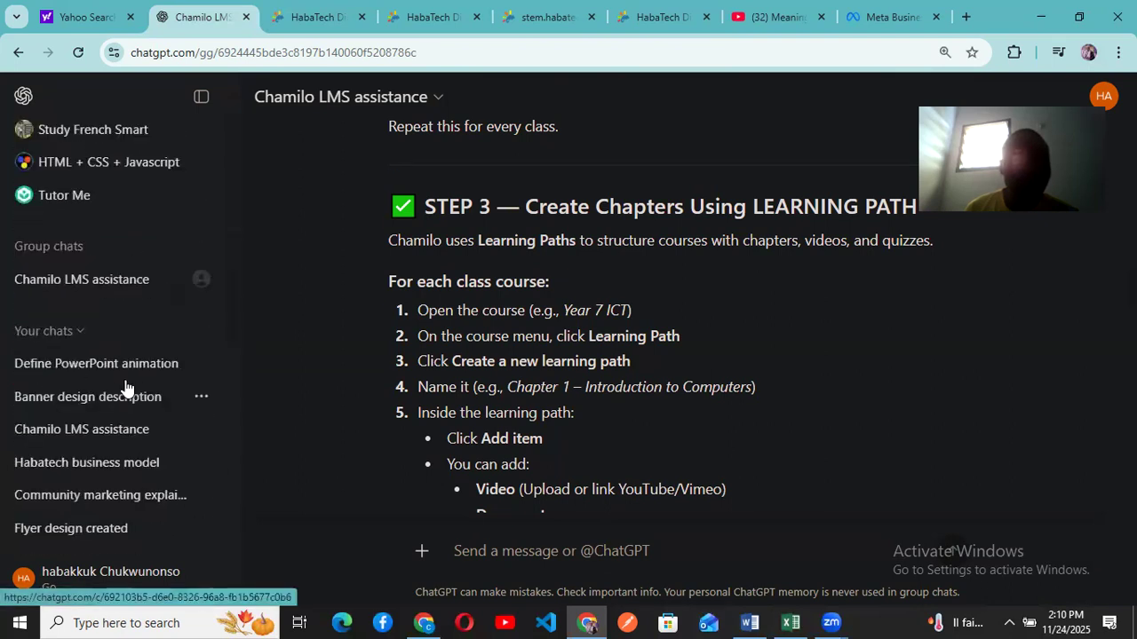
left_click(125, 374)
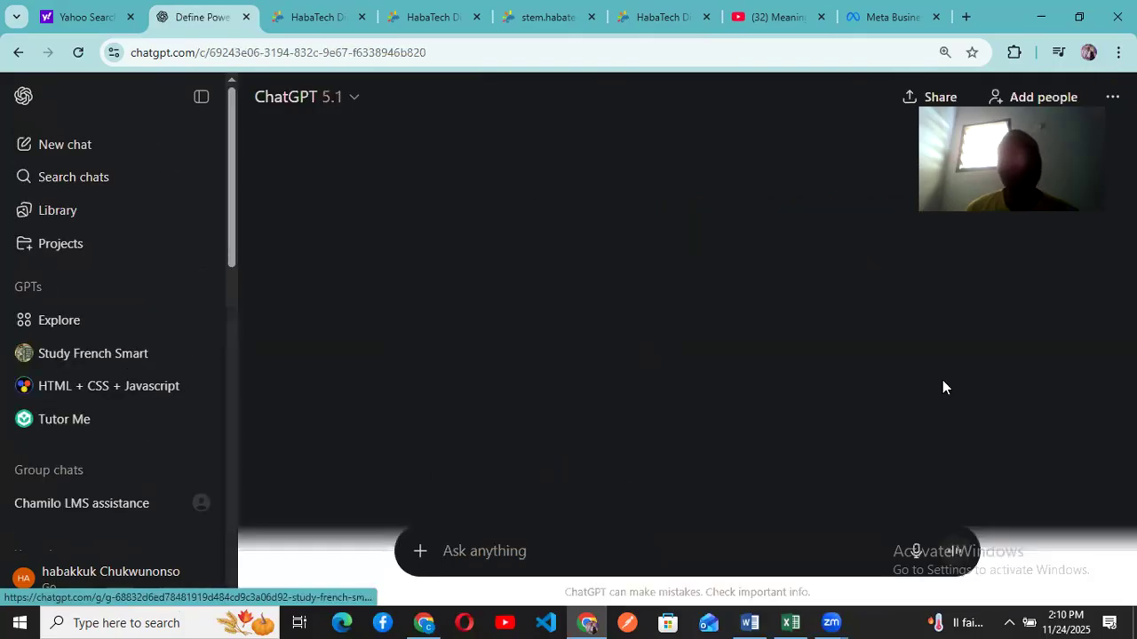
Look through the chat's smart device notes and its multiple-choice questions, locating question 1
scroll(679, 330, "down", 1)
scroll(677, 326, "up", 15)
scroll(677, 325, "up", 15)
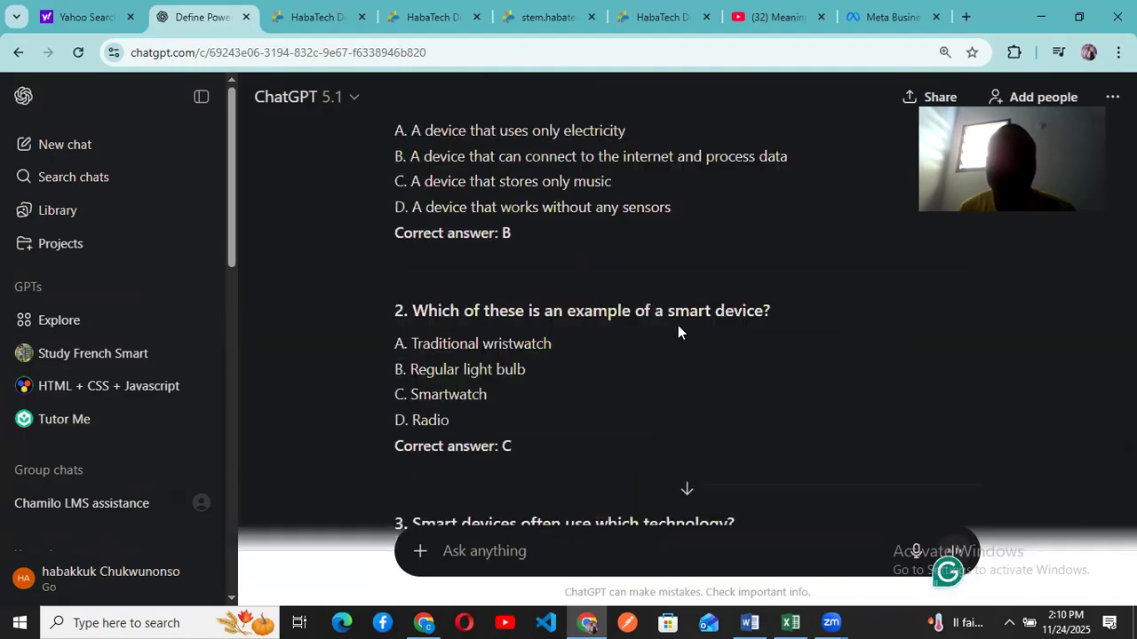
scroll(677, 325, "down", 1)
scroll(678, 325, "down", 6)
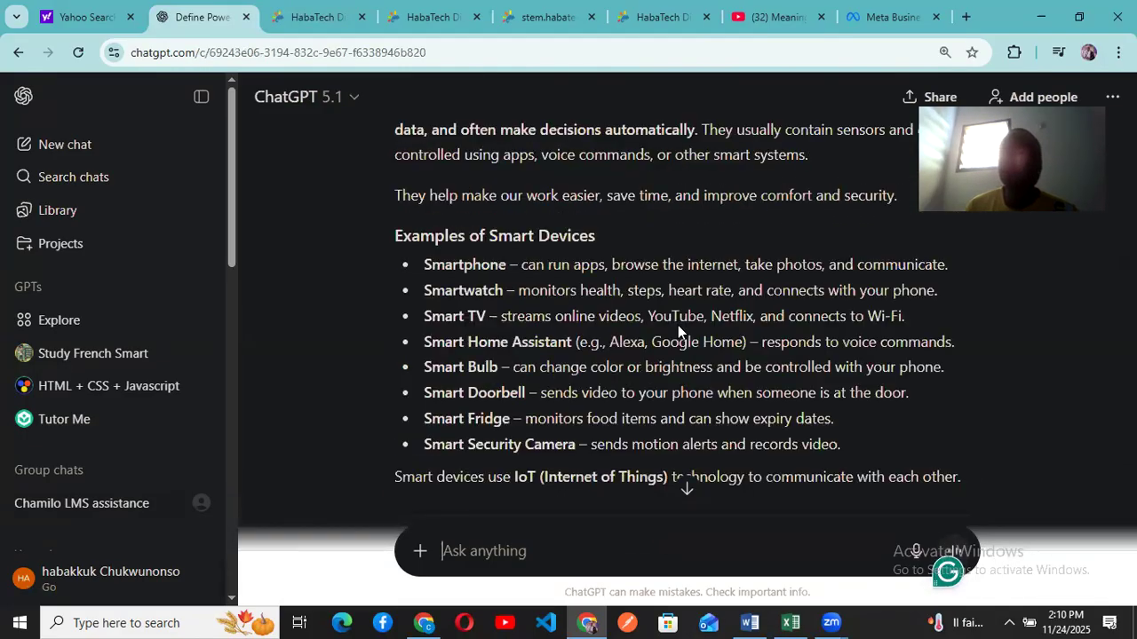
scroll(678, 325, "up", 2)
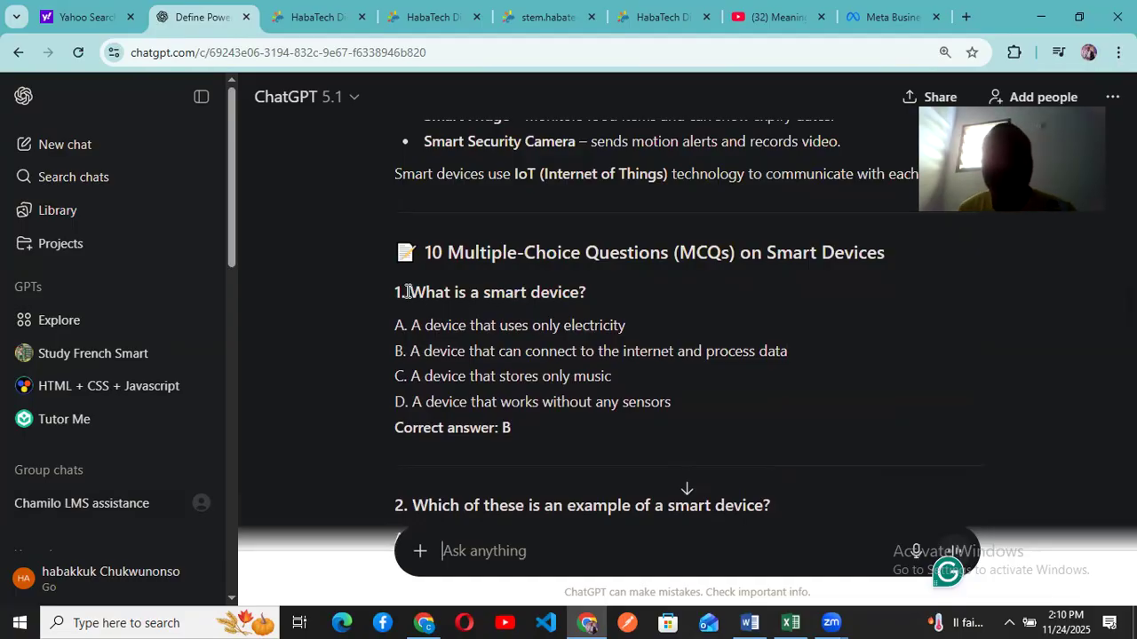
Switch back to Chamilo, create a new test named "TEST on Smart Devices" and proceed to its questions
left_click(332, 17)
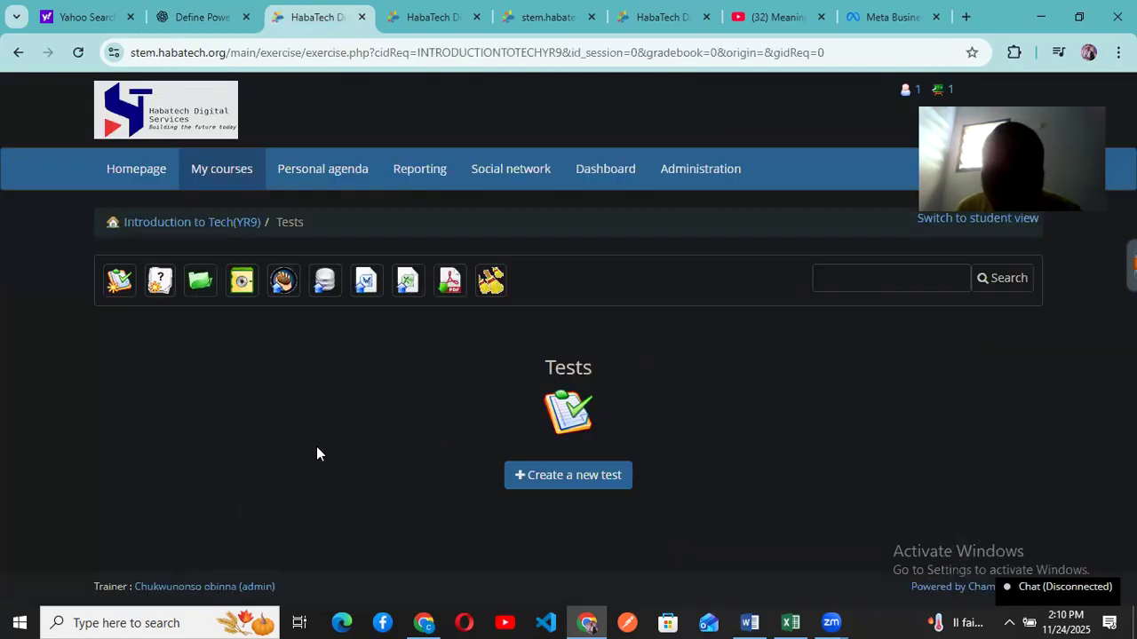
left_click(561, 477)
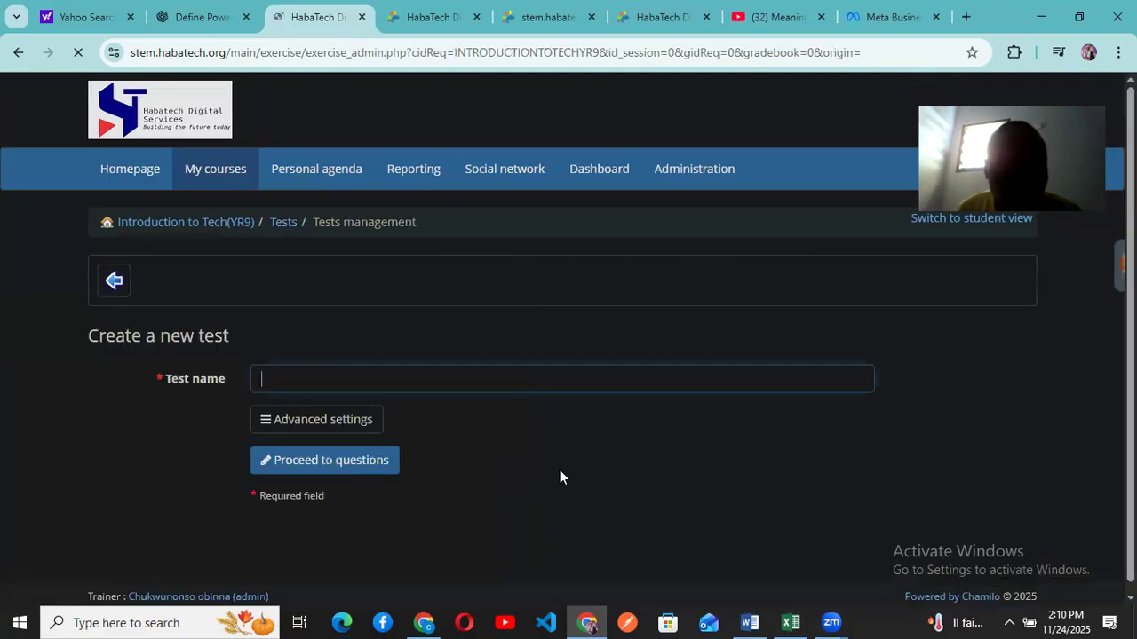
scroll(475, 380, "down", 1)
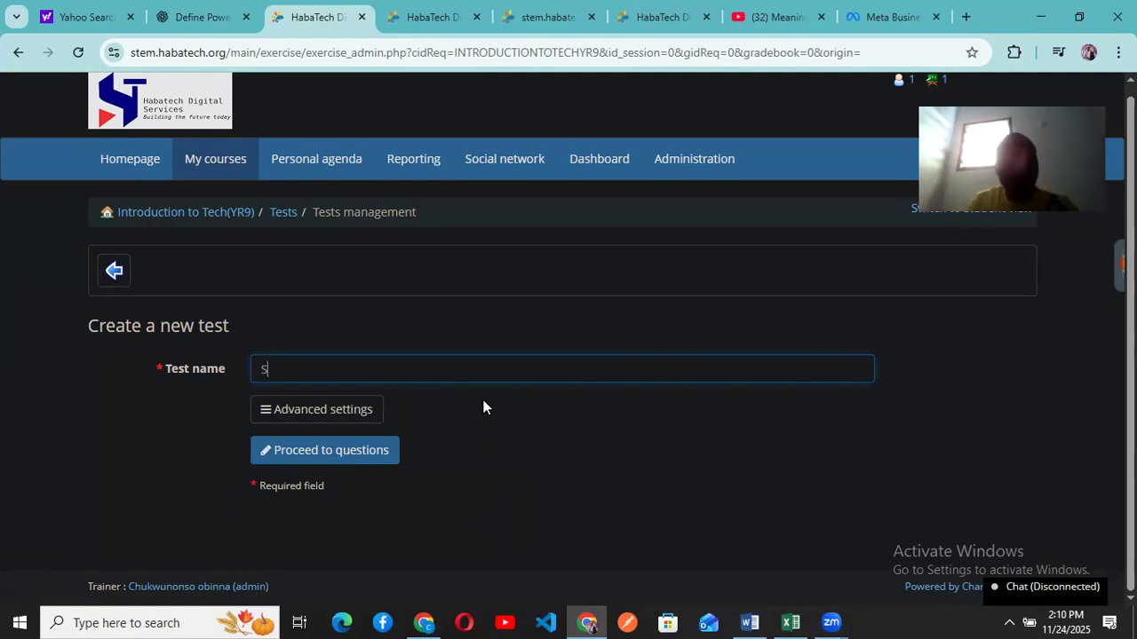
type("mar")
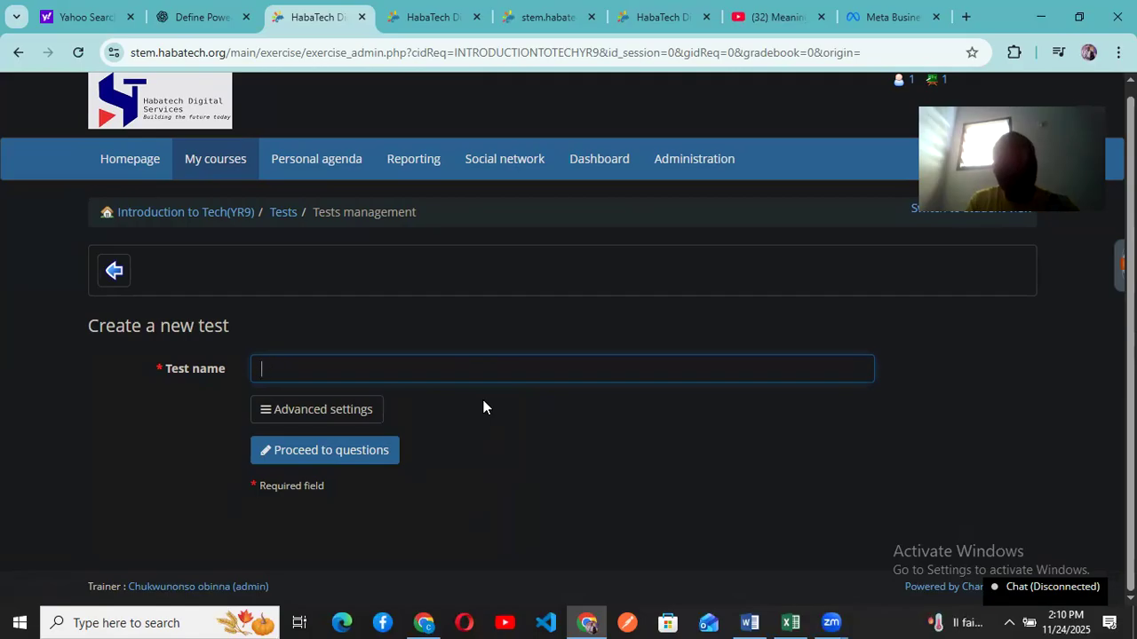
type("T")
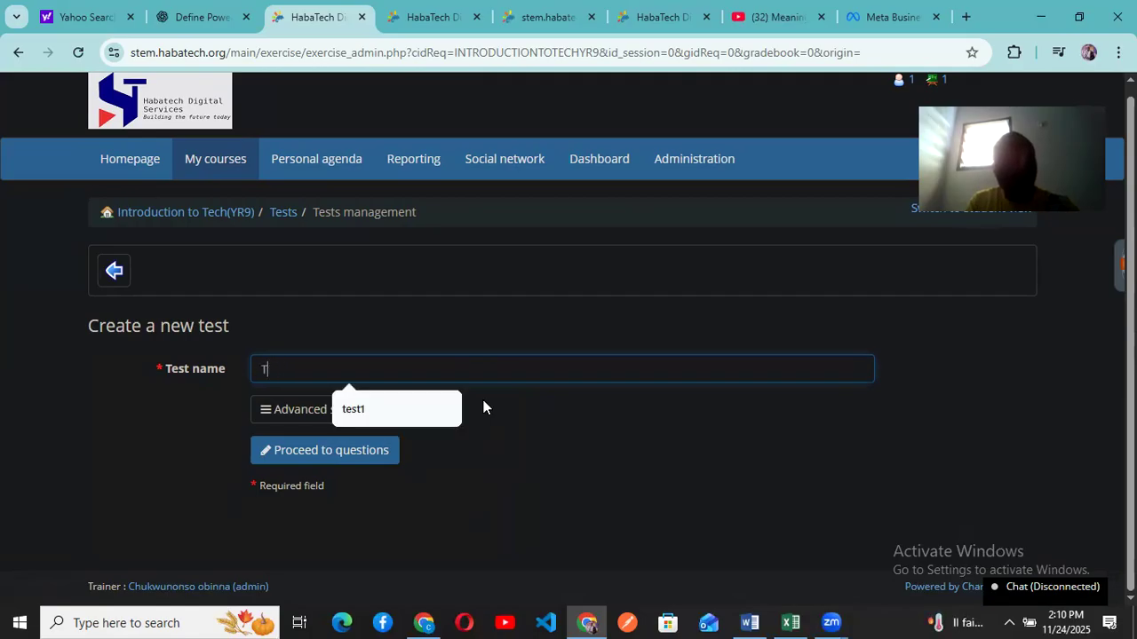
type("EsT")
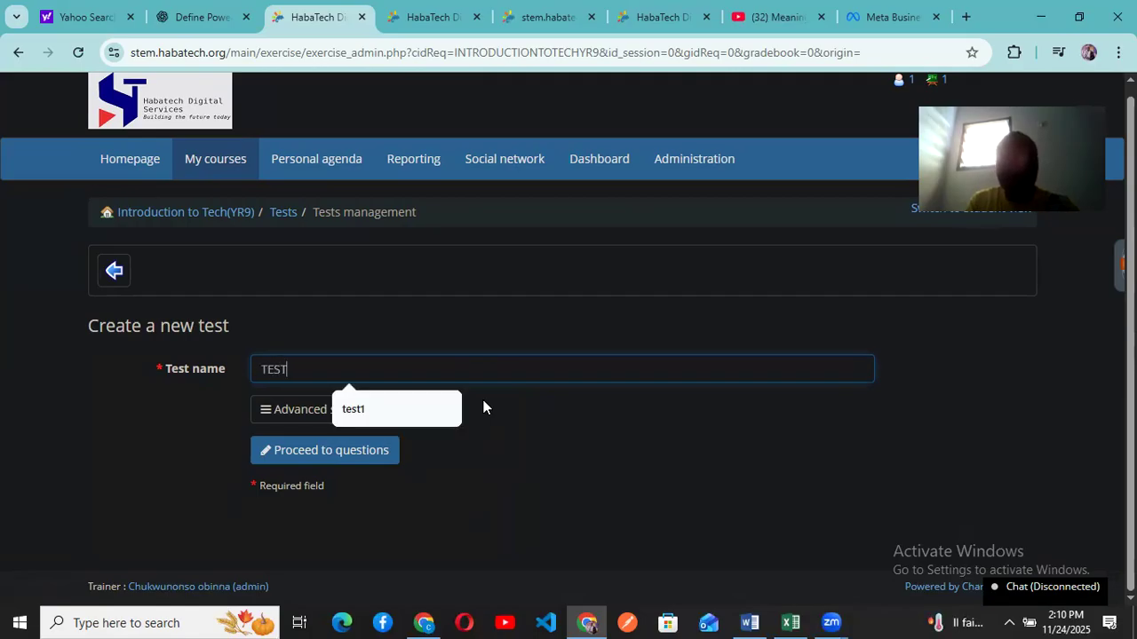
type(" on Smart Devices")
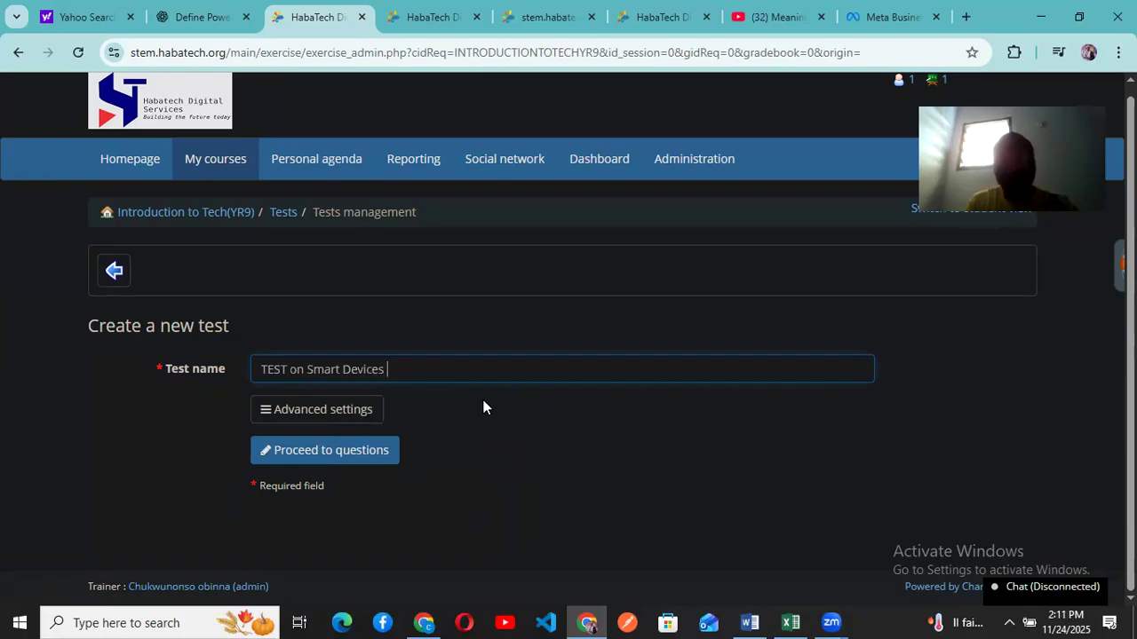
left_click(294, 453)
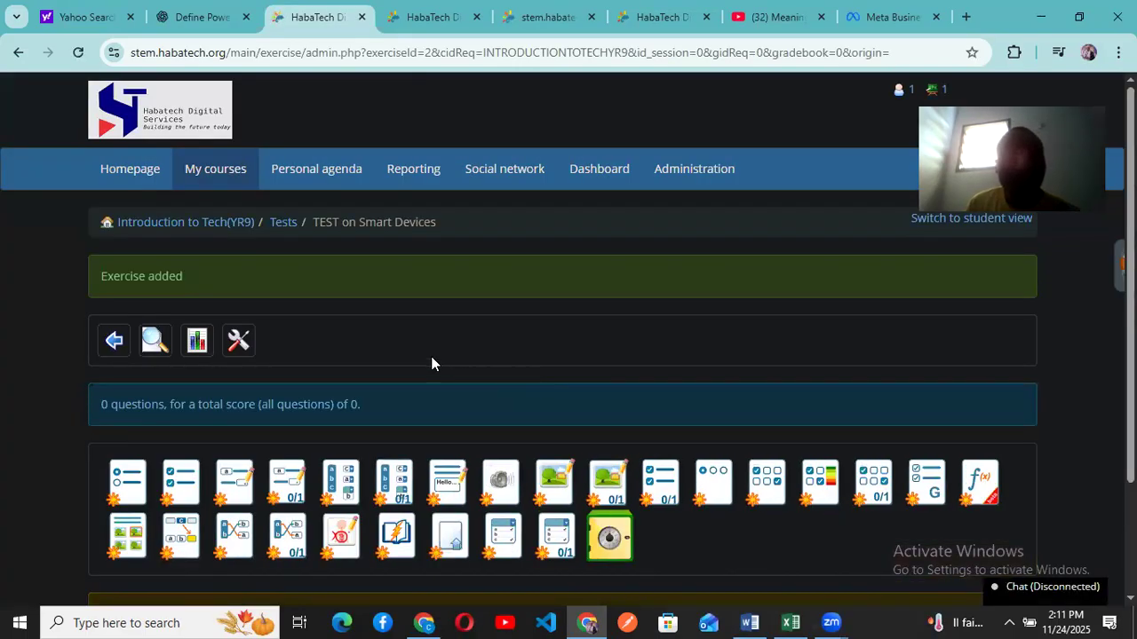
Start a new Multiple choice question for the test and look over its question and answer form
scroll(431, 357, "down", 2)
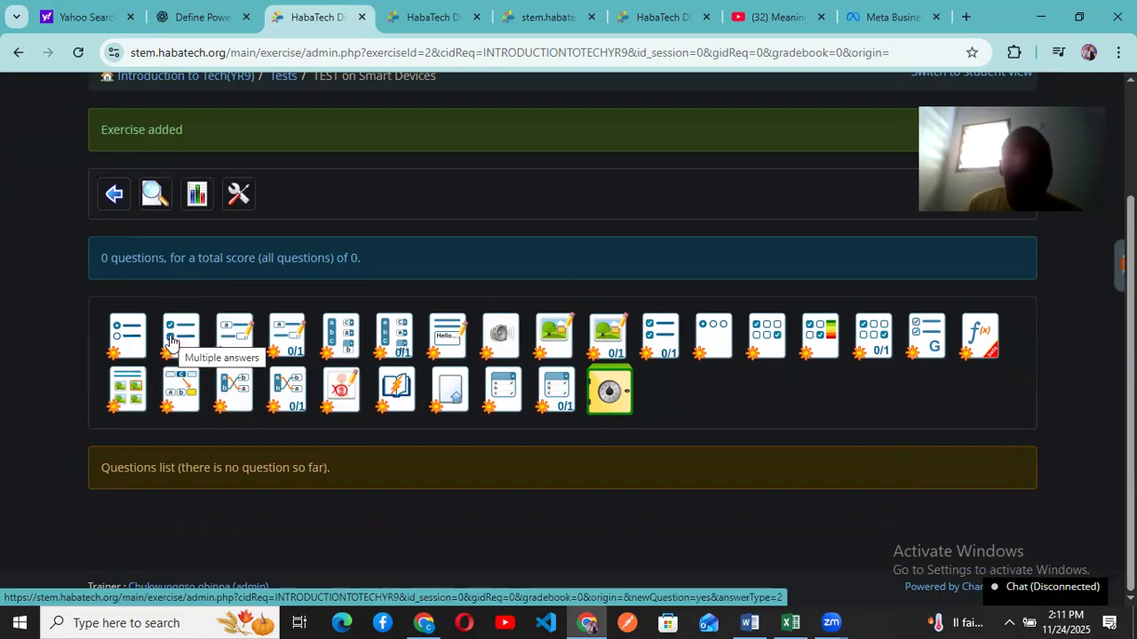
left_click(122, 342)
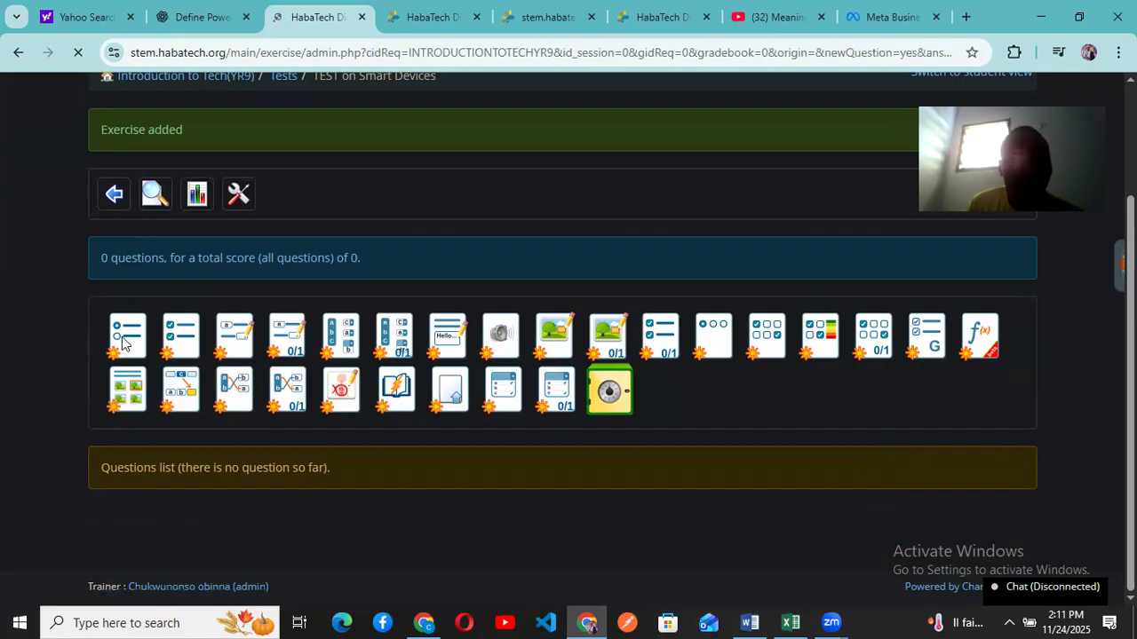
scroll(325, 314, "down", 2)
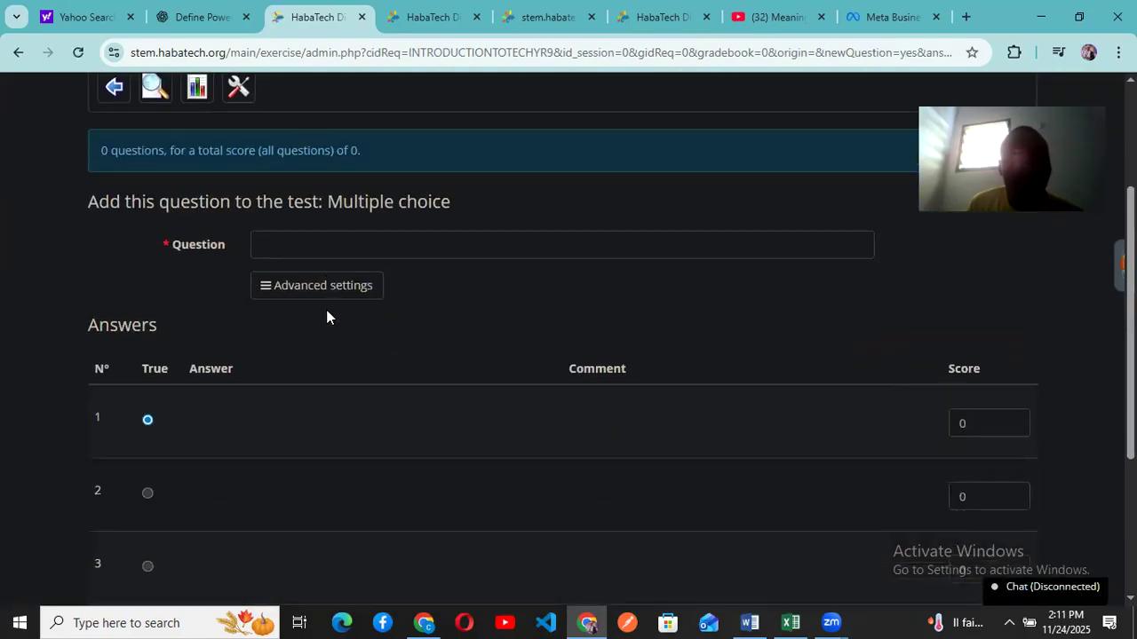
scroll(303, 272, "down", 2)
scroll(302, 272, "up", 5)
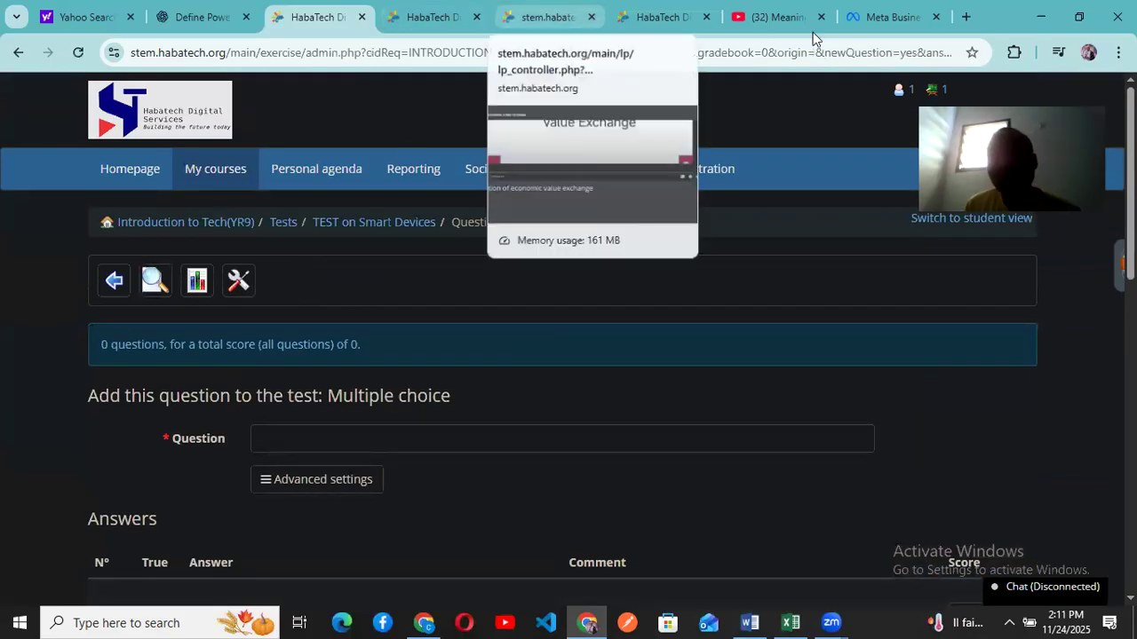
Copy the text of question 1, "What is a smart device?", from the ChatGPT chat into the Chamilo question field
left_click(210, 18)
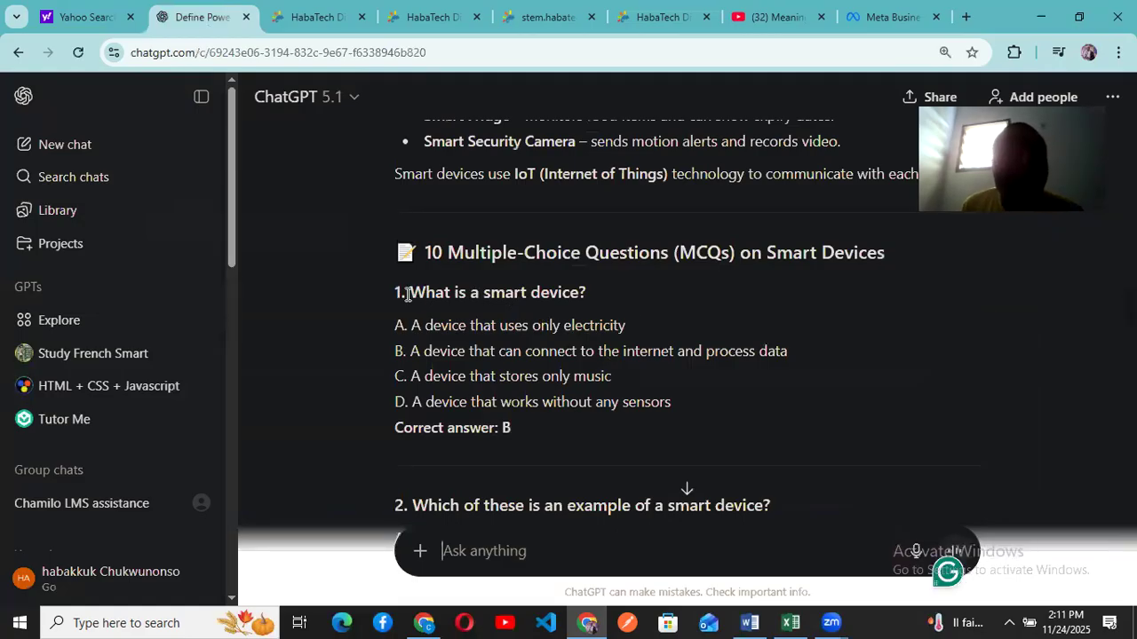
left_click_drag(406, 295, 585, 293)
right_click(543, 299)
left_click(584, 314)
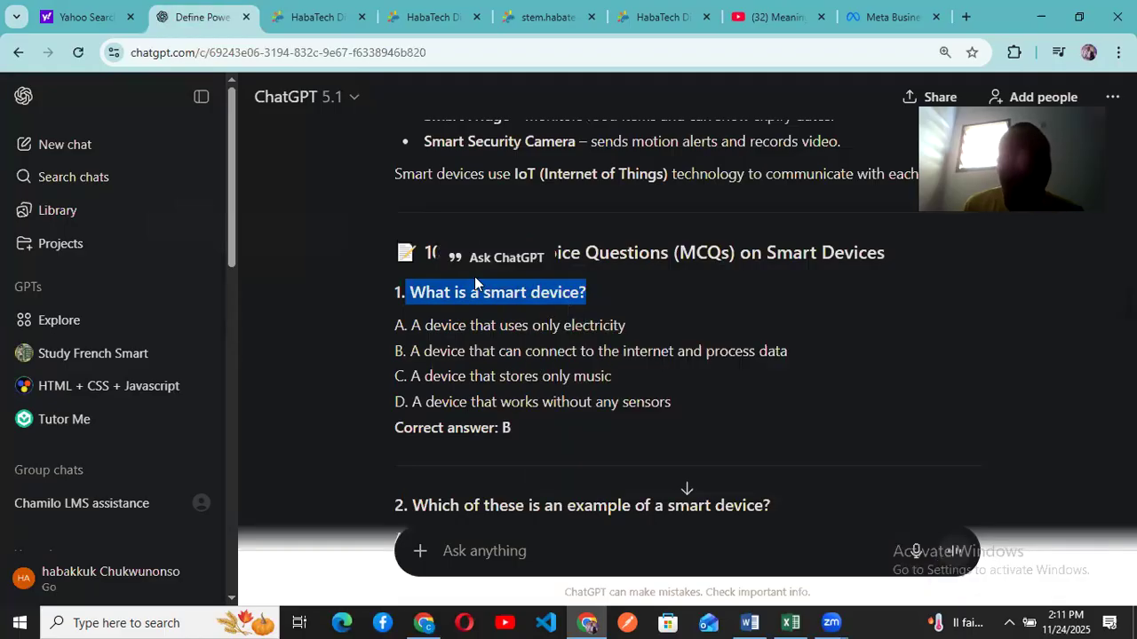
left_click(299, 17)
left_click(398, 436)
key("ctrl+v")
left_click(419, 23)
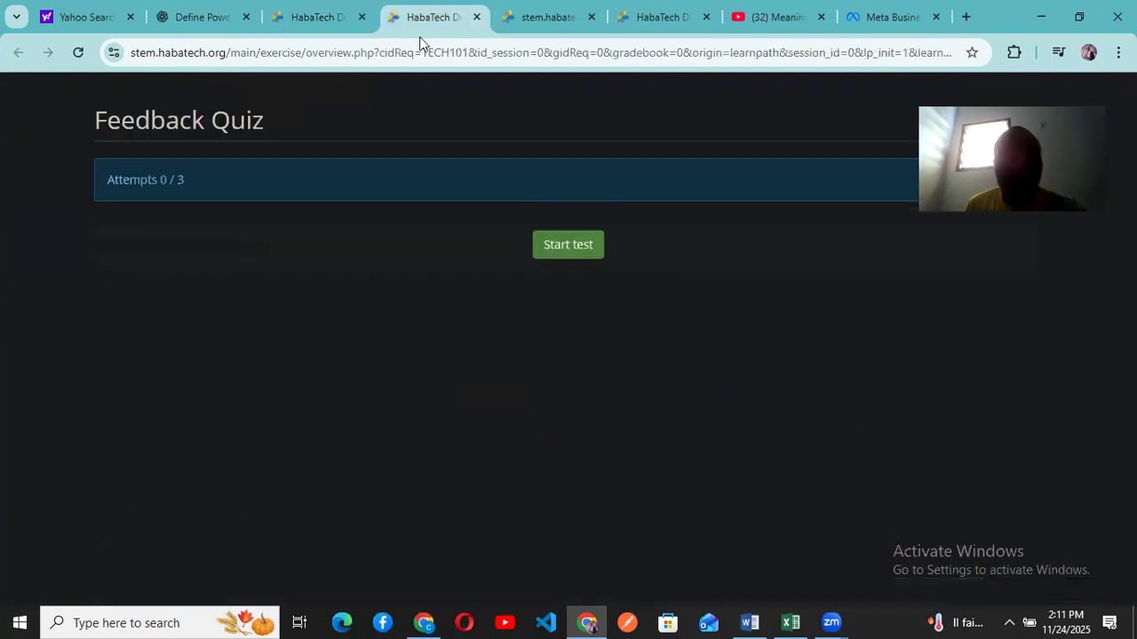
Copy question 1's four answer options from ChatGPT and paste them all into answer 1 of the Chamilo question
left_click(198, 18)
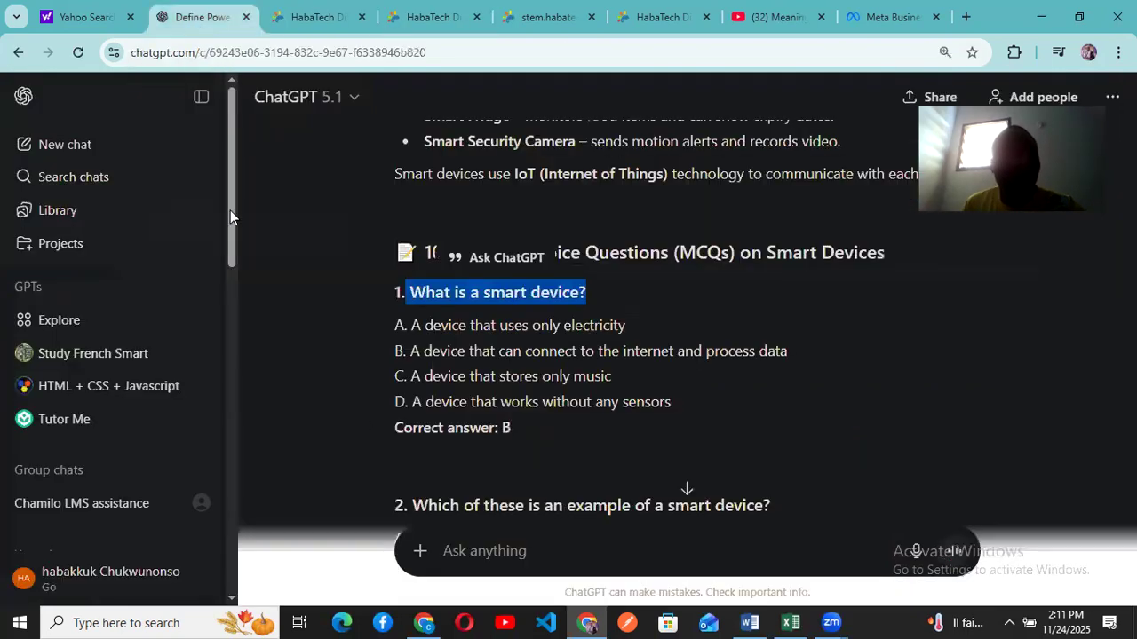
left_click_drag(412, 326, 674, 394)
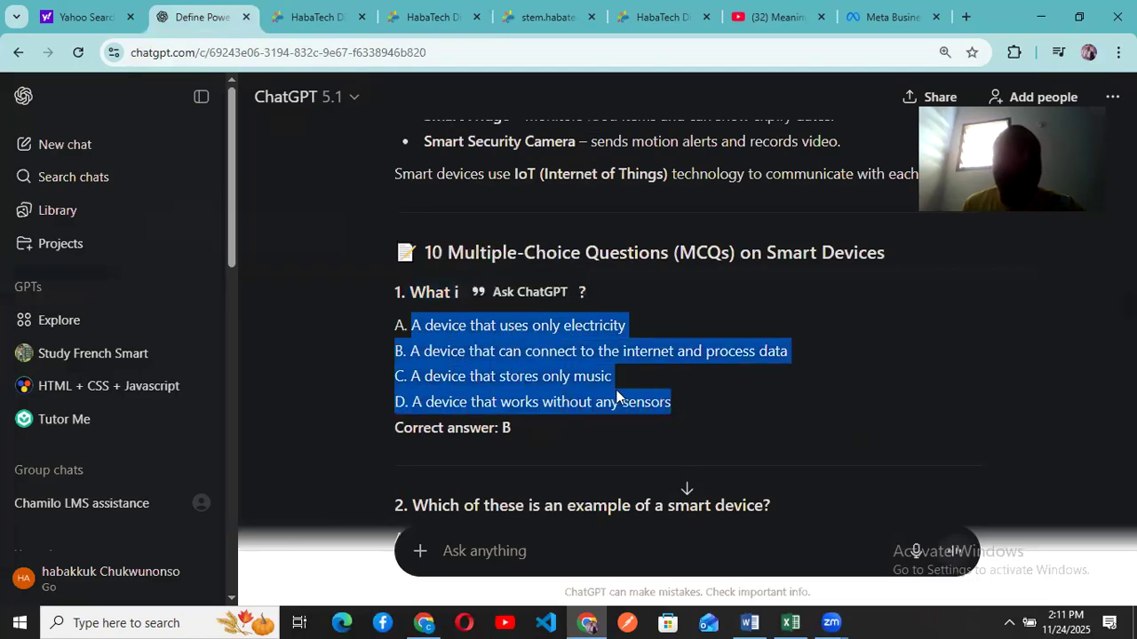
right_click(619, 393)
left_click(638, 411)
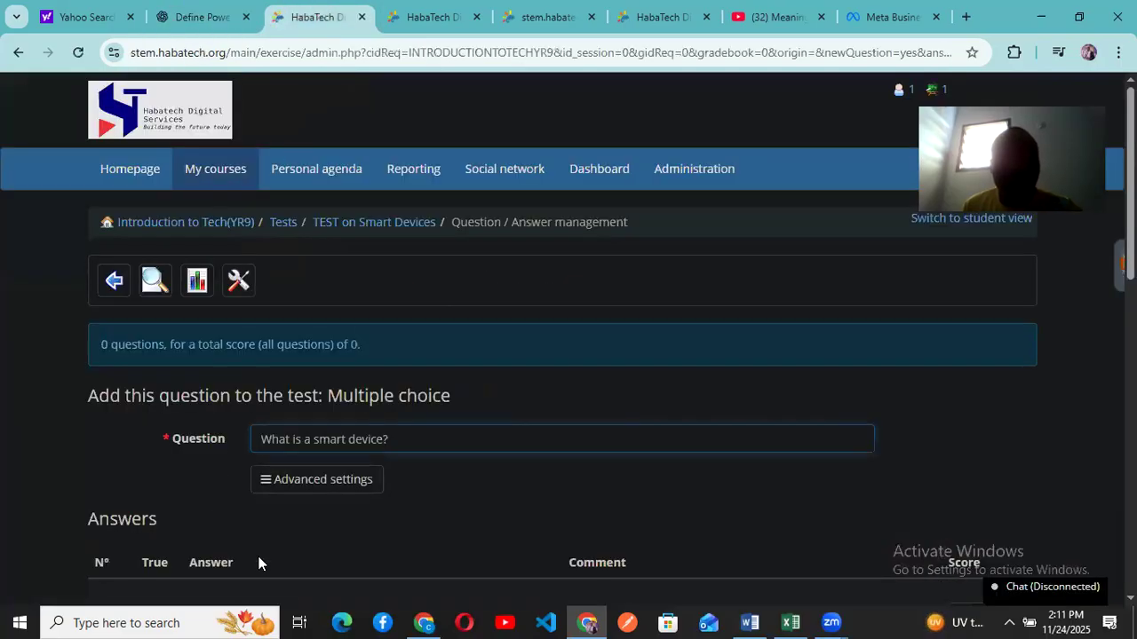
scroll(256, 563, "down", 2)
left_click(265, 466)
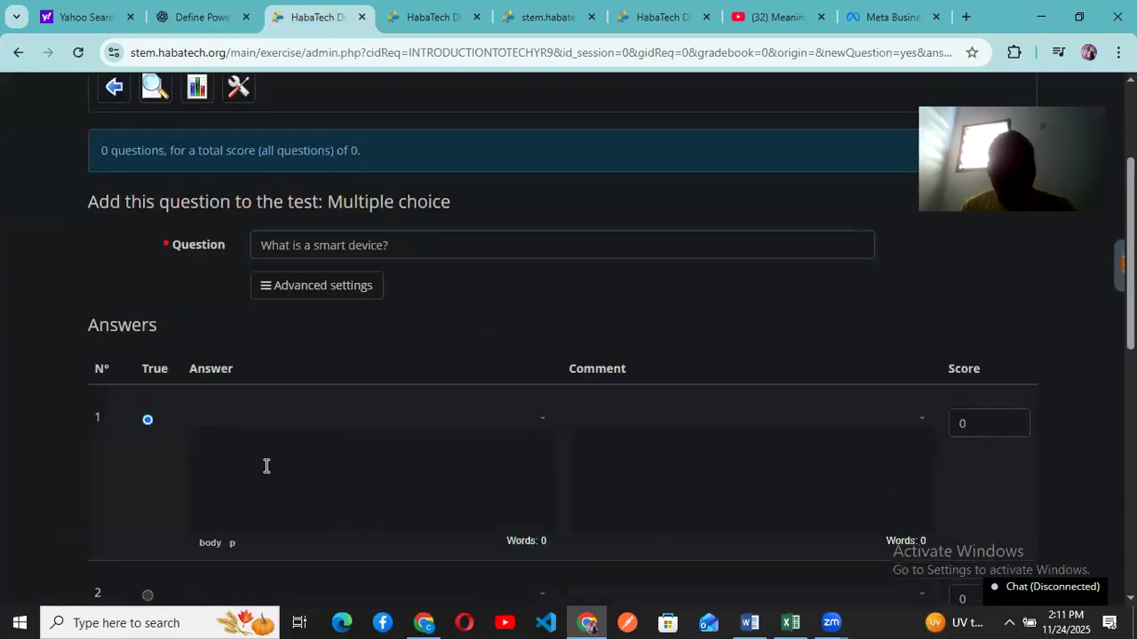
key("ctrl+v")
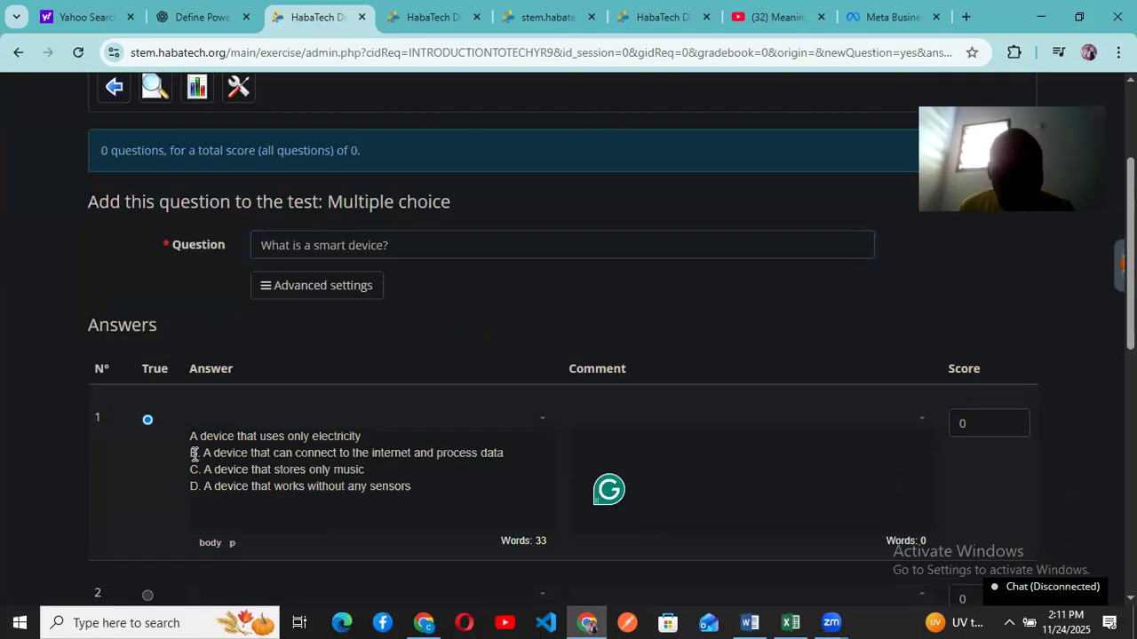
Cut options B to D out of answer 1, leaving only "A device that uses only electricity"
left_click_drag(201, 454, 438, 493)
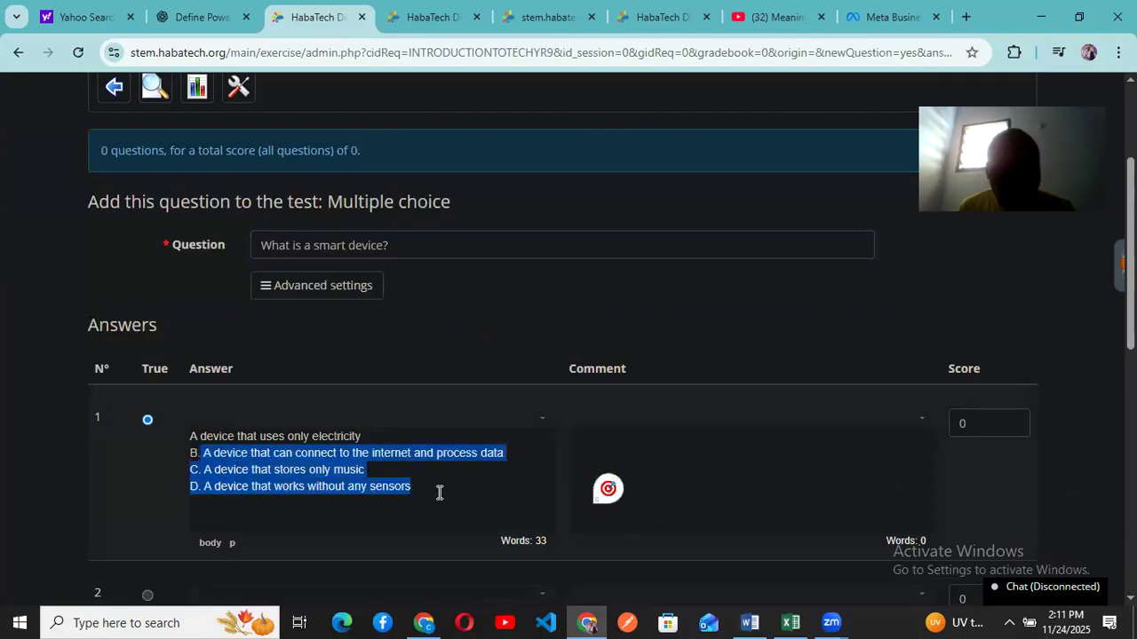
key("BackSpace")
key("BackSpace")
key("BackSpace")
key("BackSpace")
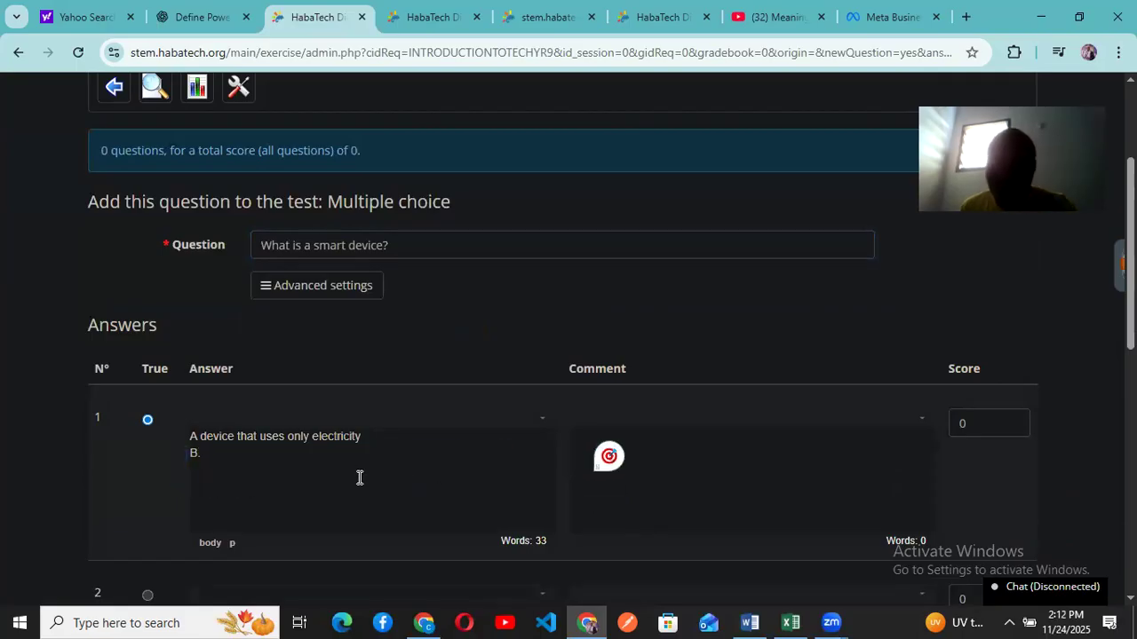
Paste the cut options into answer 2 and cut out C and D, keeping "A device that can connect to the internet and process data"
scroll(210, 439, "down", 2)
left_click(233, 466)
key("ctrl+v")
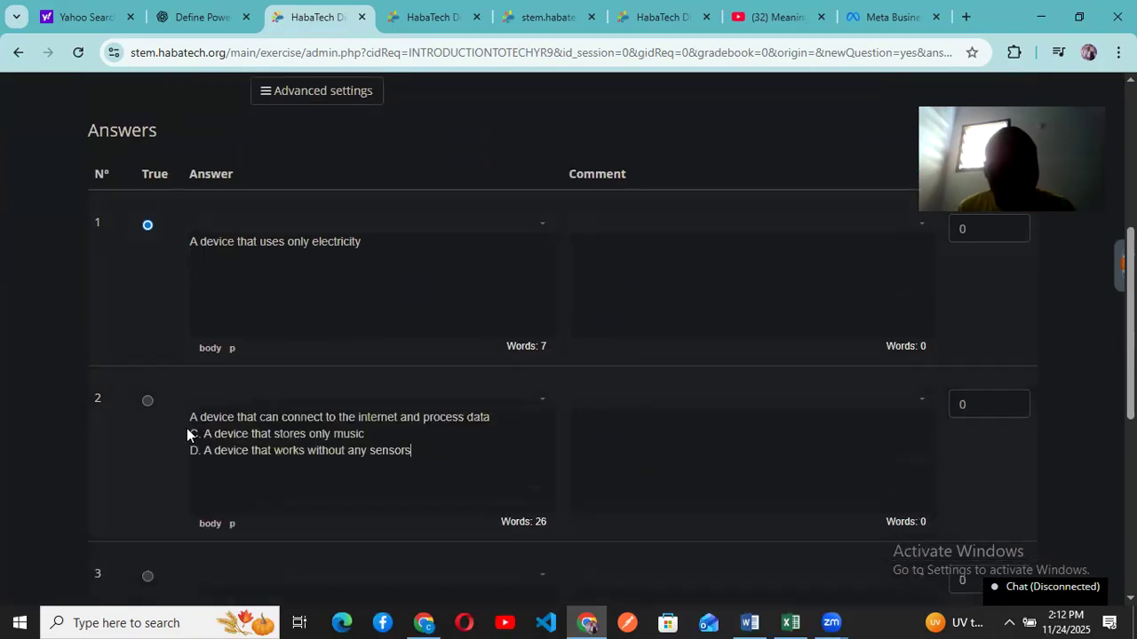
left_click_drag(193, 434, 456, 459)
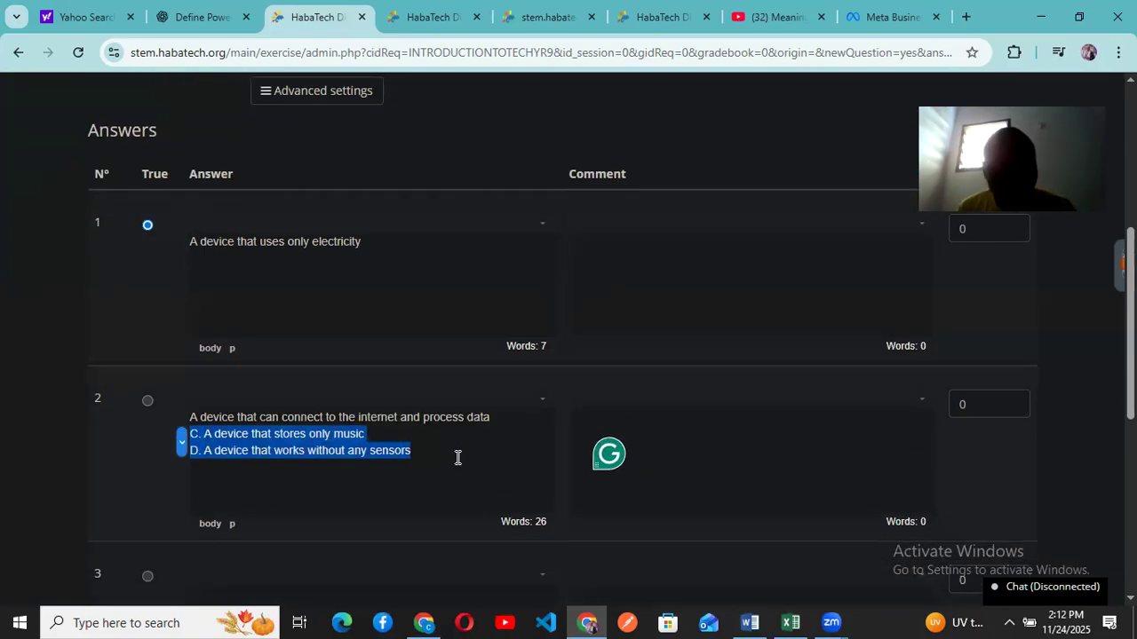
key("BackSpace")
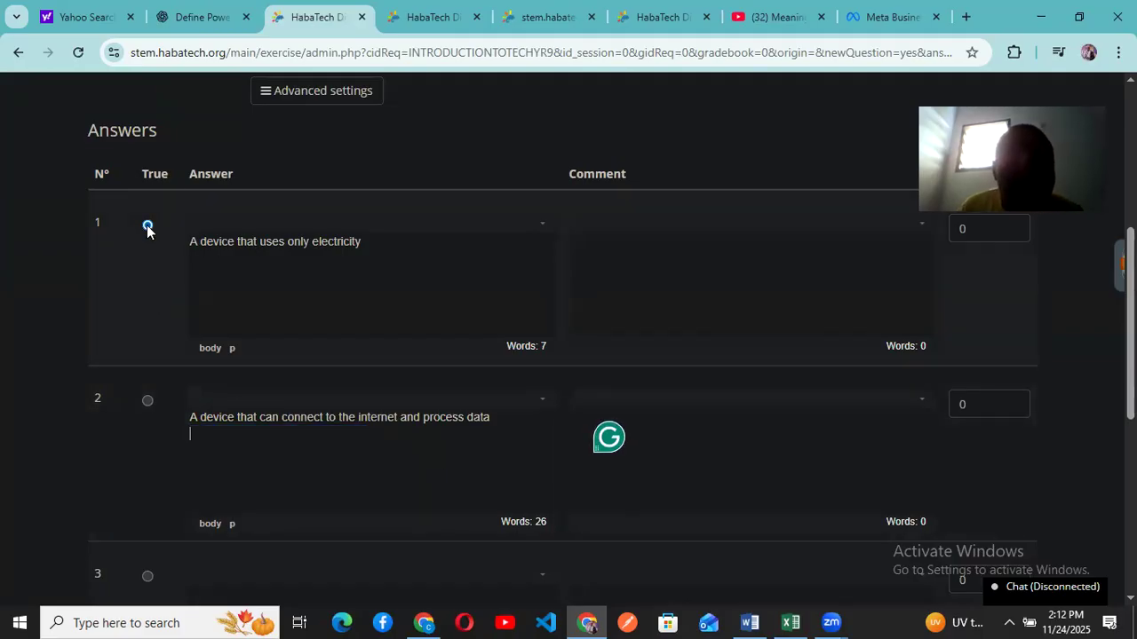
Mark answer 2 as the true answer and set its score to 2
left_click(148, 400)
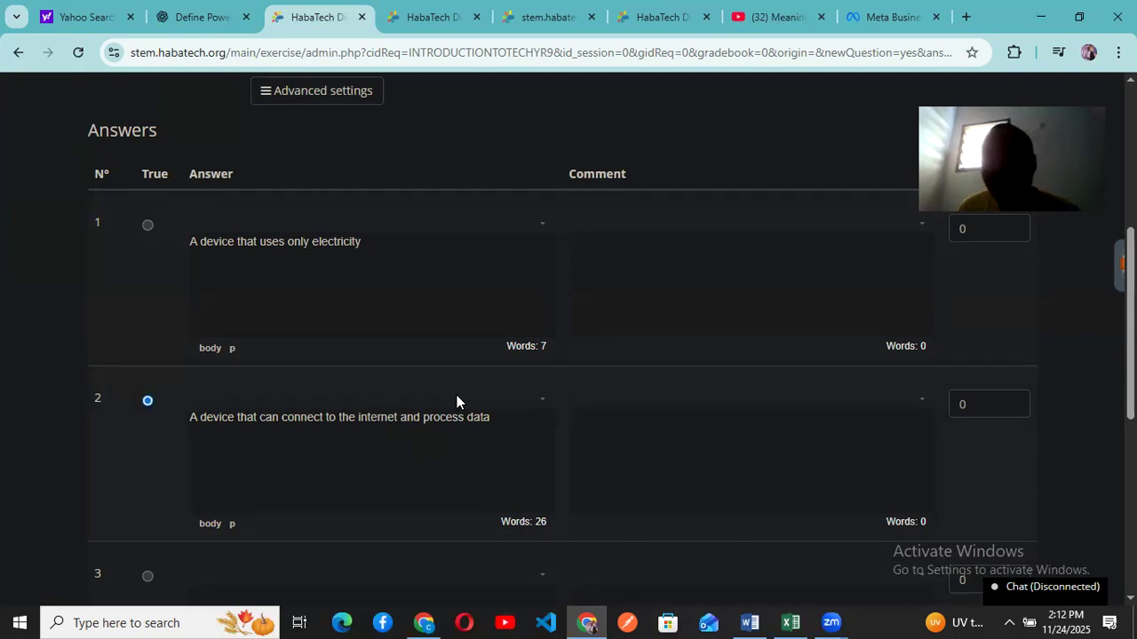
left_click(973, 409)
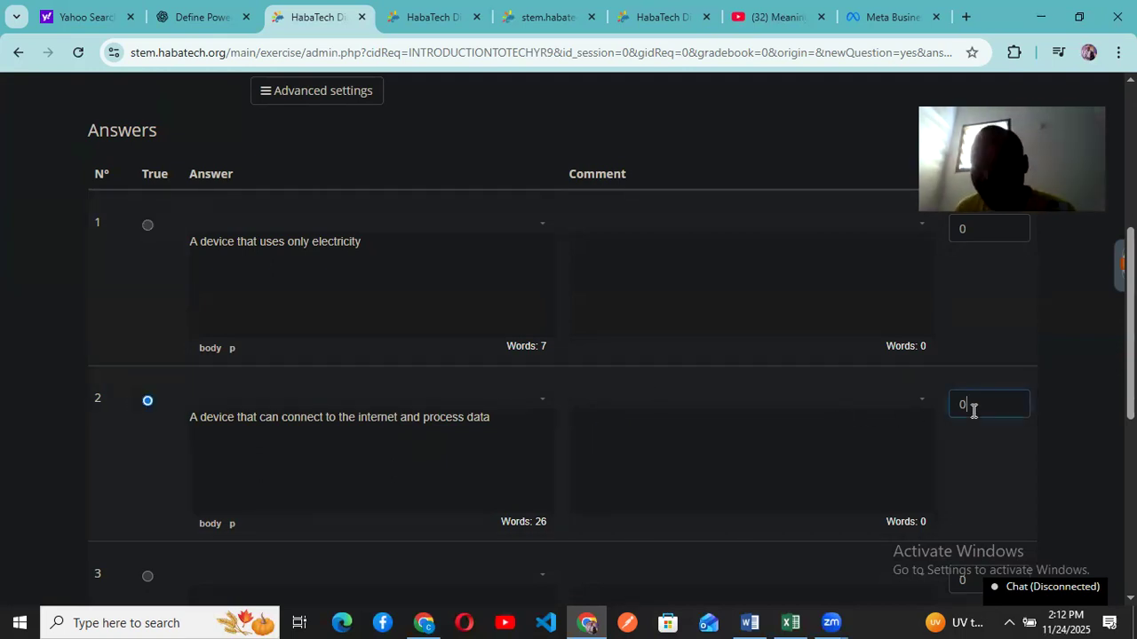
key("BackSpace")
type("2")
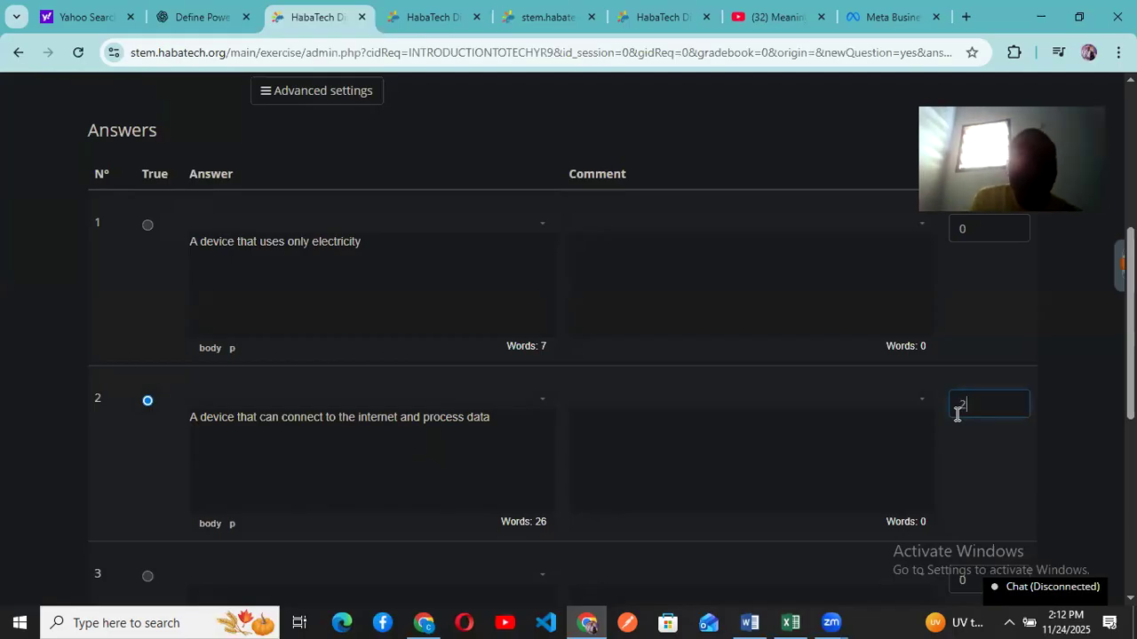
Paste the remaining options into answer 3, cut out option D and remove the letter prefix, keeping "A device that stores only music"
scroll(640, 404, "down", 2)
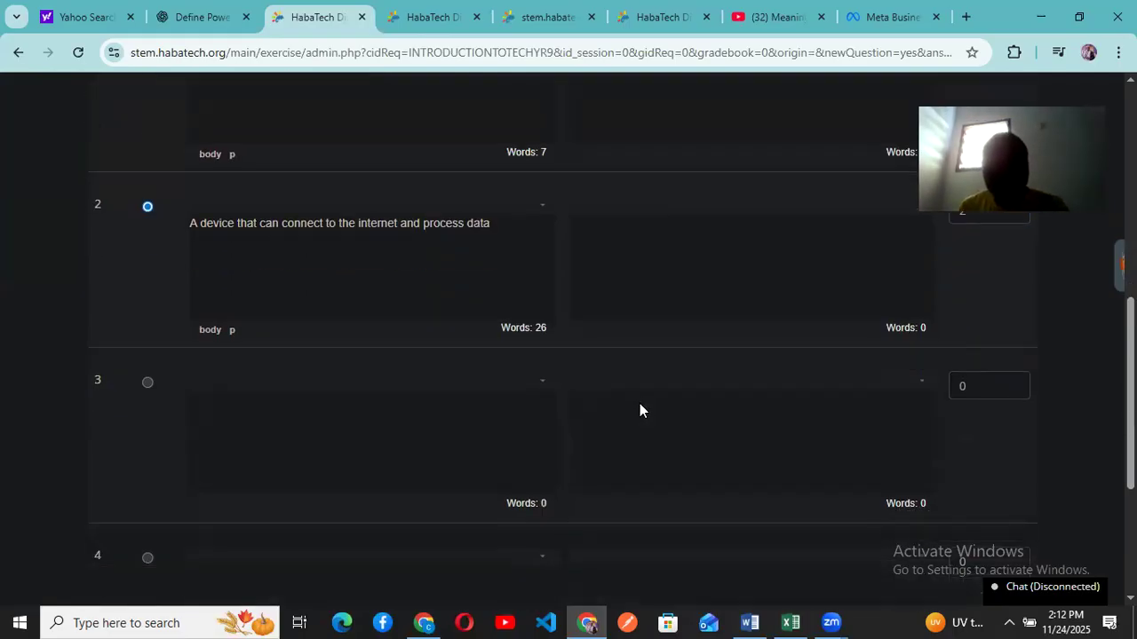
left_click(332, 432)
key("ctrl+v")
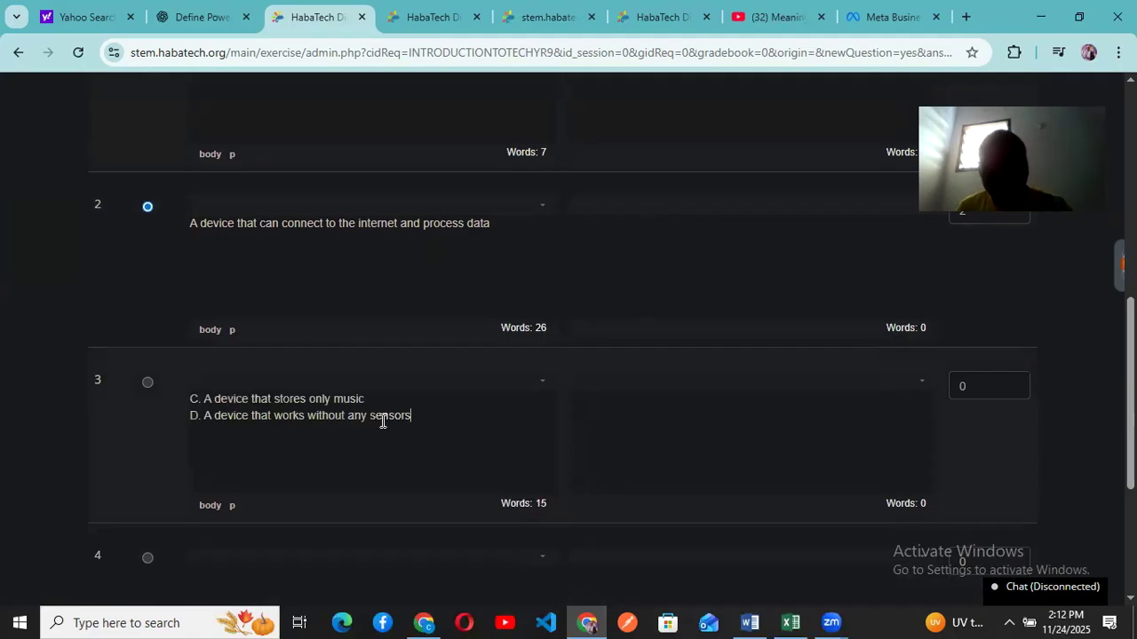
left_click(205, 414)
left_click(507, 418, "shift")
key("BackSpace")
key("BackSpace")
key("BackSpace")
key("BackSpace")
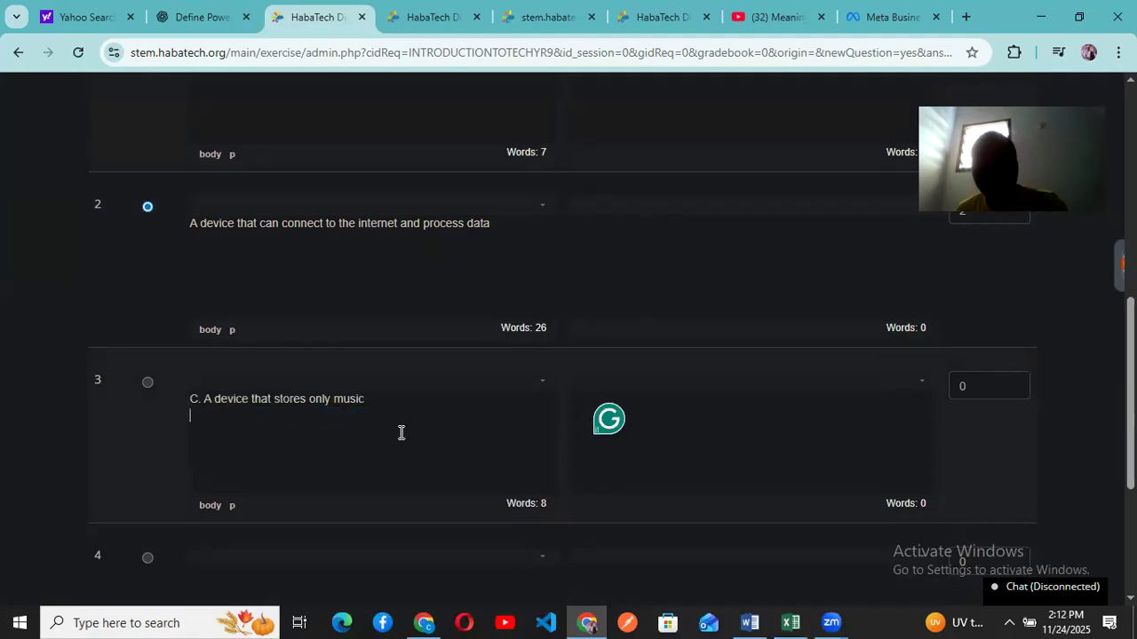
left_click(203, 401)
key("BackSpace")
key("BackSpace")
key("BackSpace")
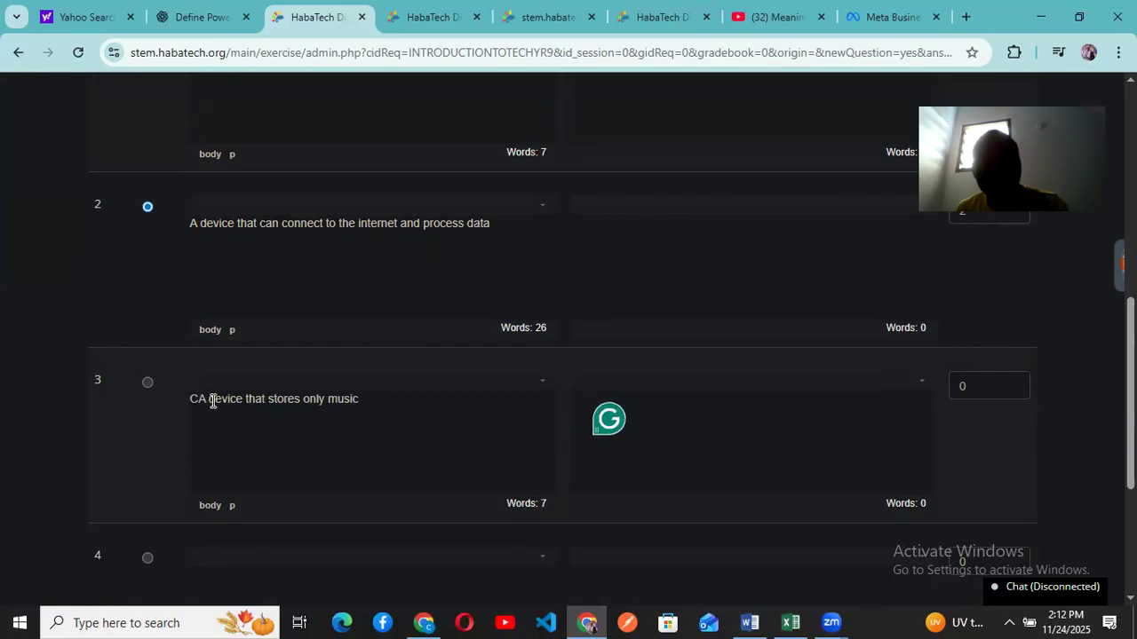
Fill answer 4 with "A device that works without any sensors" and add the question to the test
scroll(693, 523, "down", 3)
left_click(438, 346)
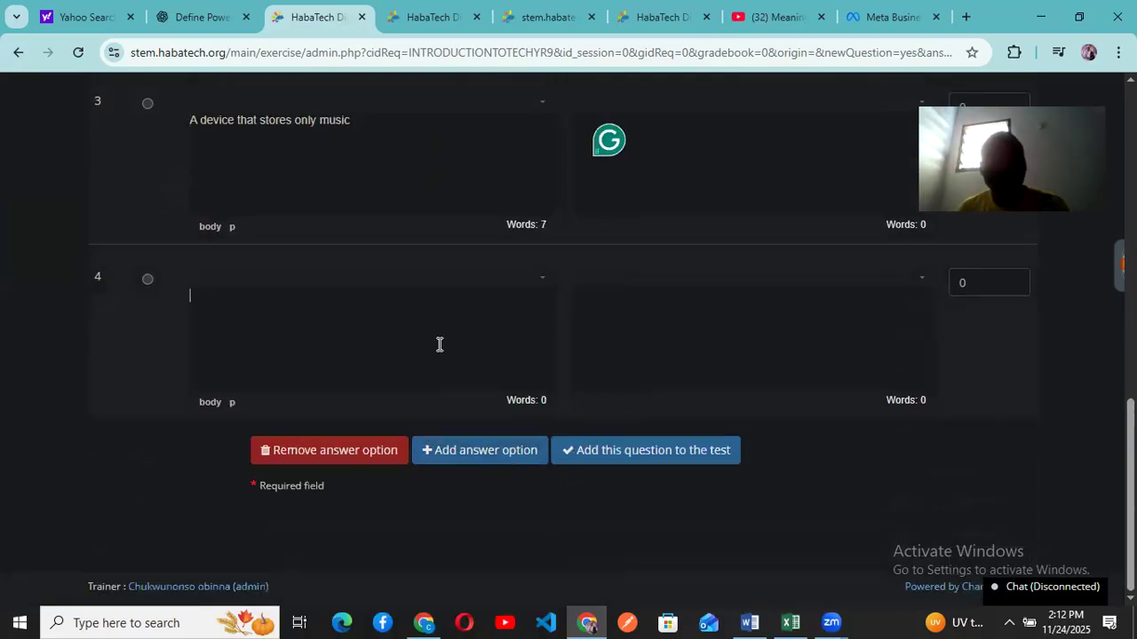
key("ctrl+v")
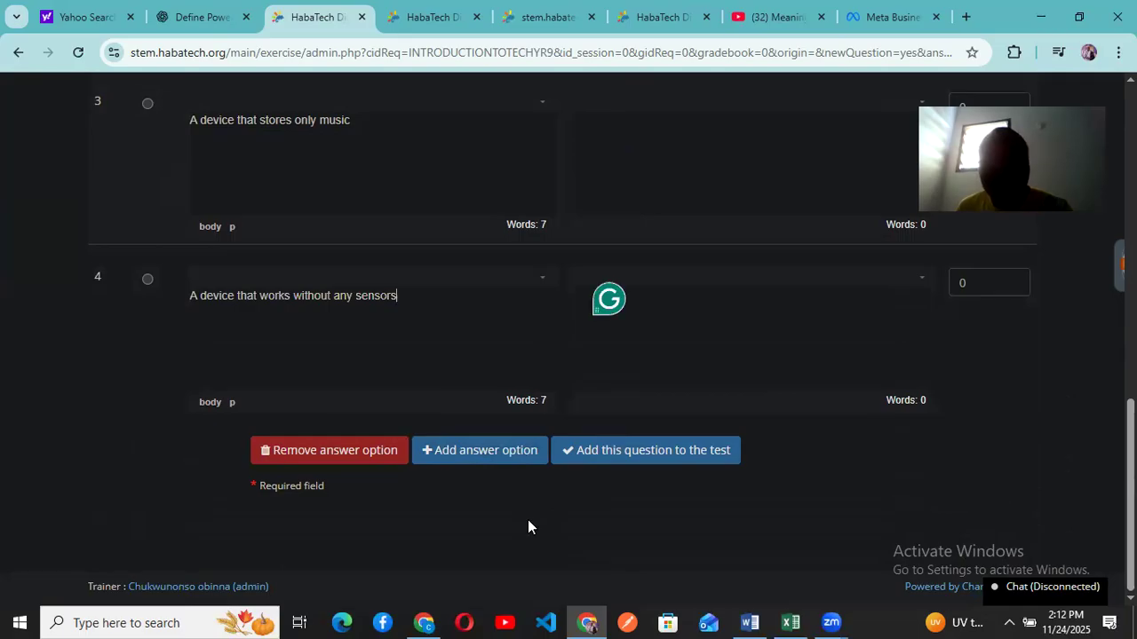
left_click(622, 456)
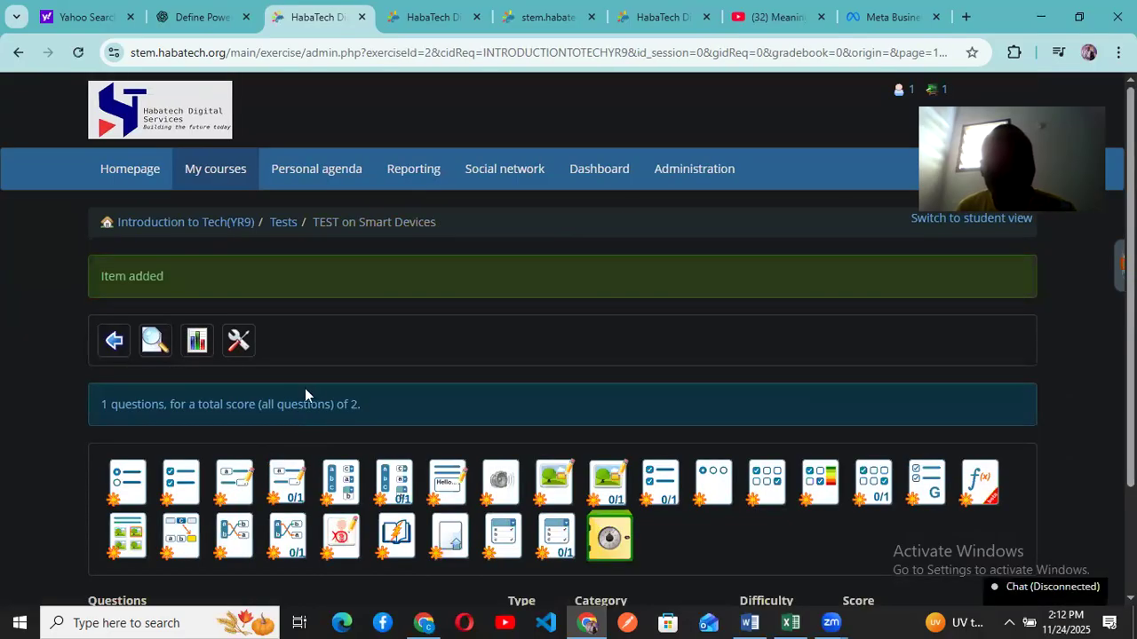
Start a new multiple-choice question in the test and bring up ChatGPT's question 2, "Which of these is an example of a smart device?"
scroll(126, 285, "down", 2)
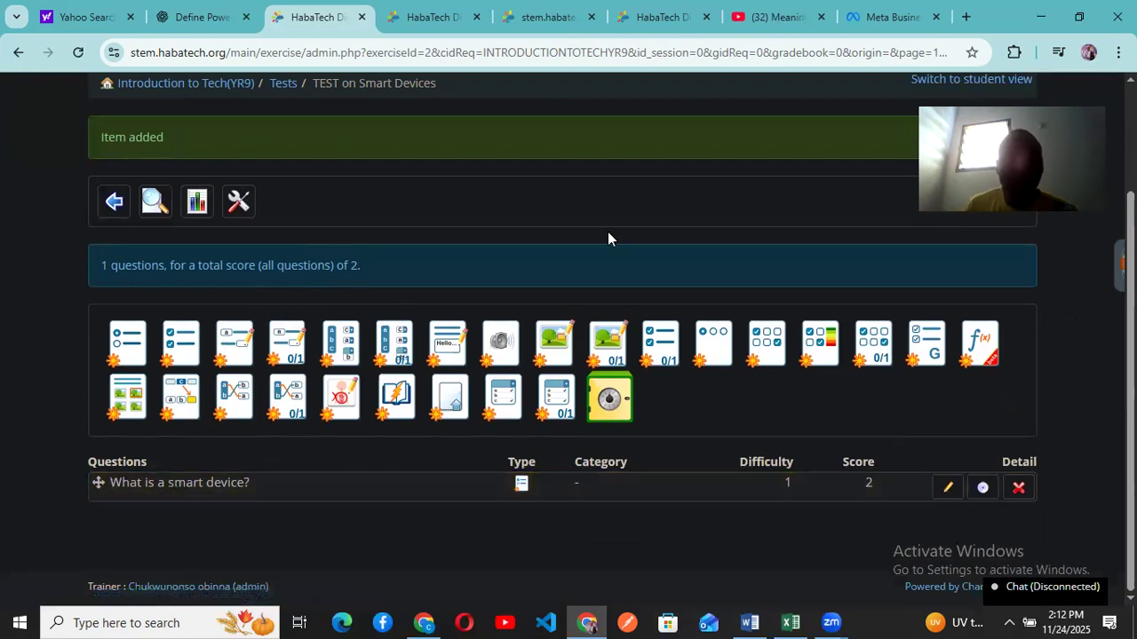
left_click(129, 342)
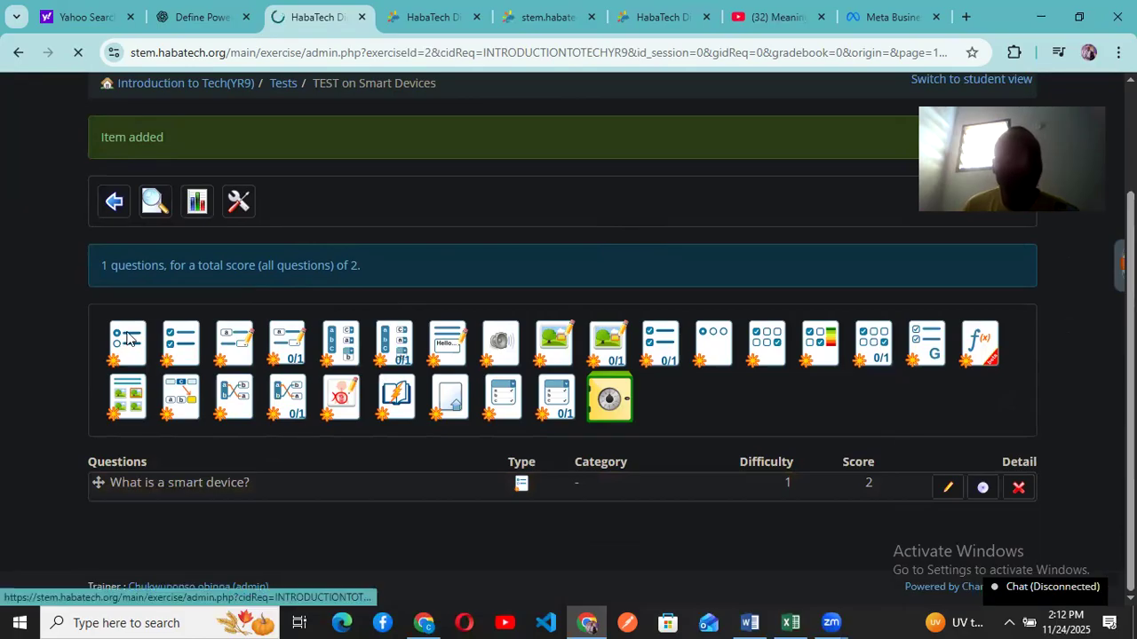
left_click(200, 17)
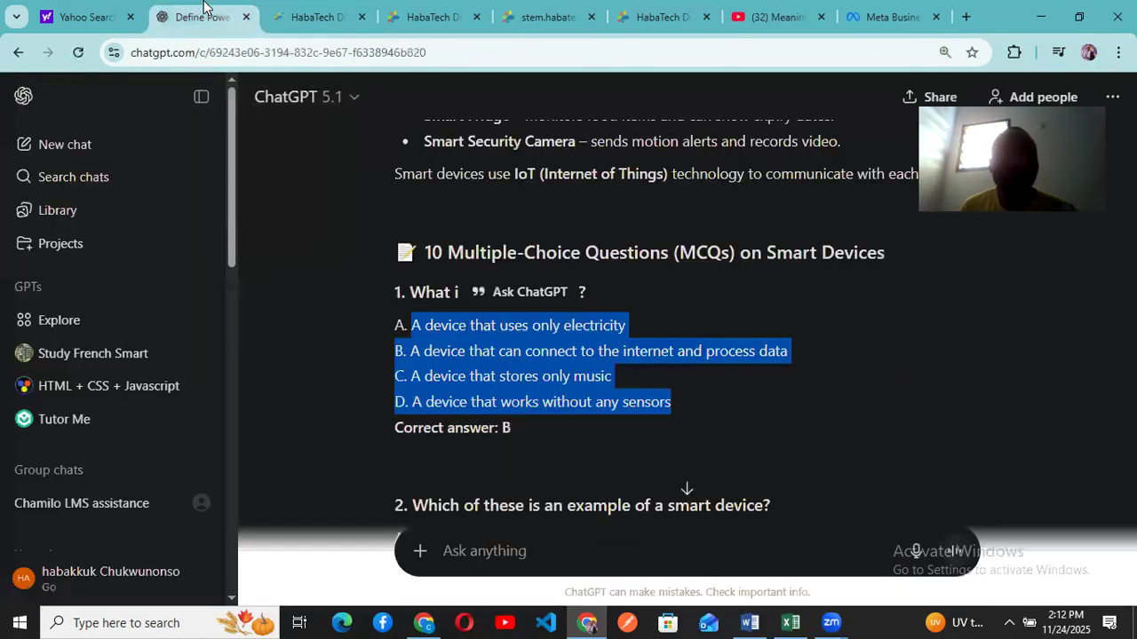
scroll(589, 351, "down", 2)
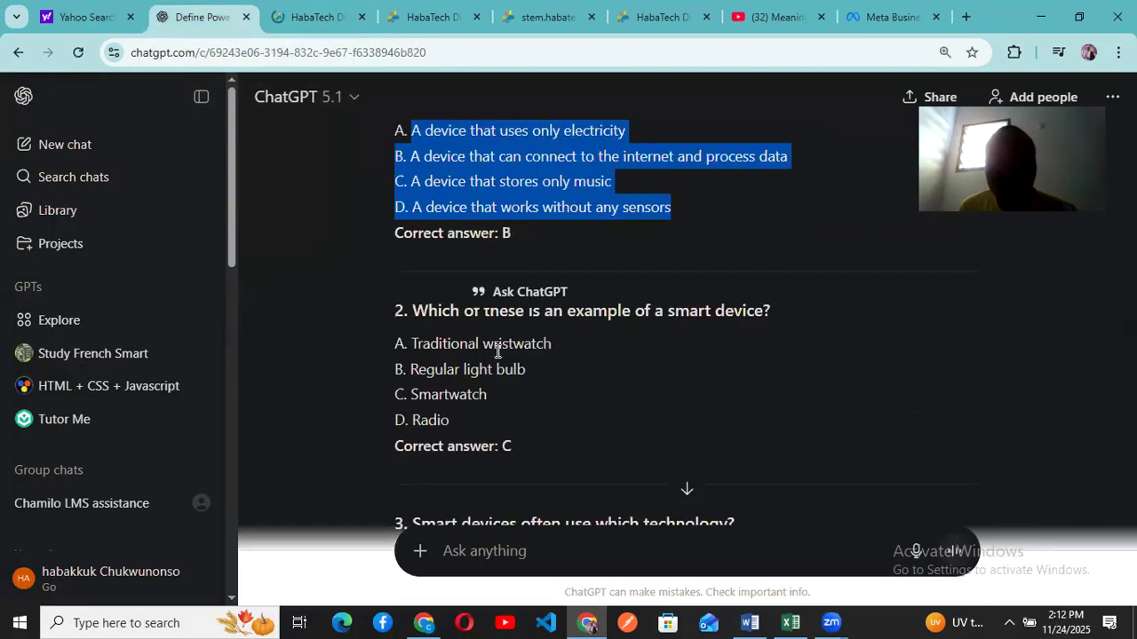
left_click(782, 397)
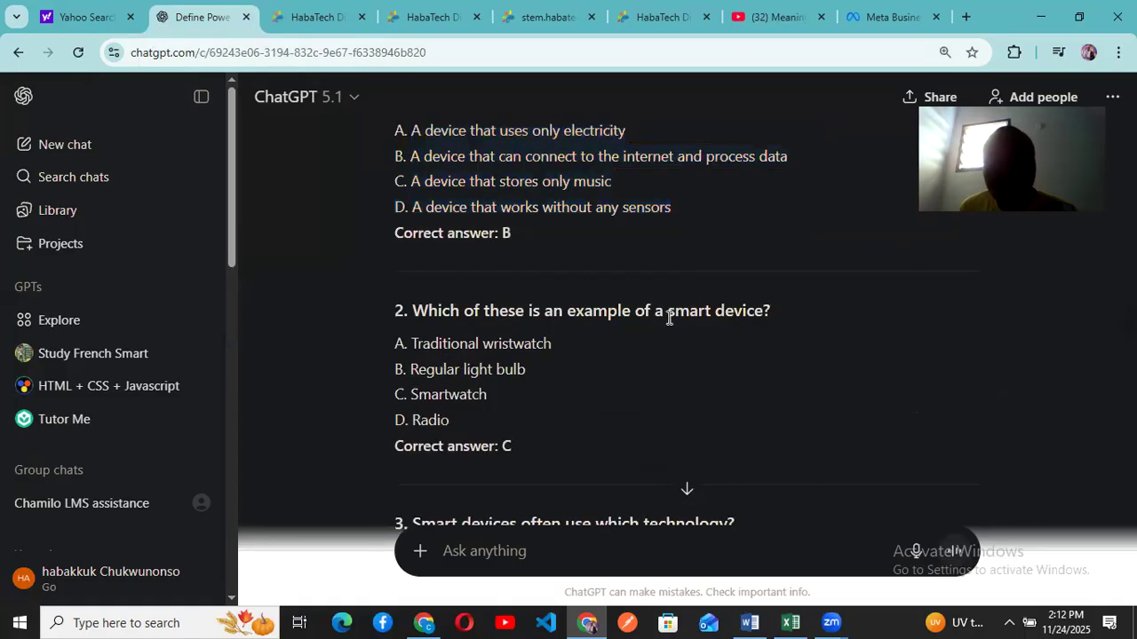
left_click(668, 610)
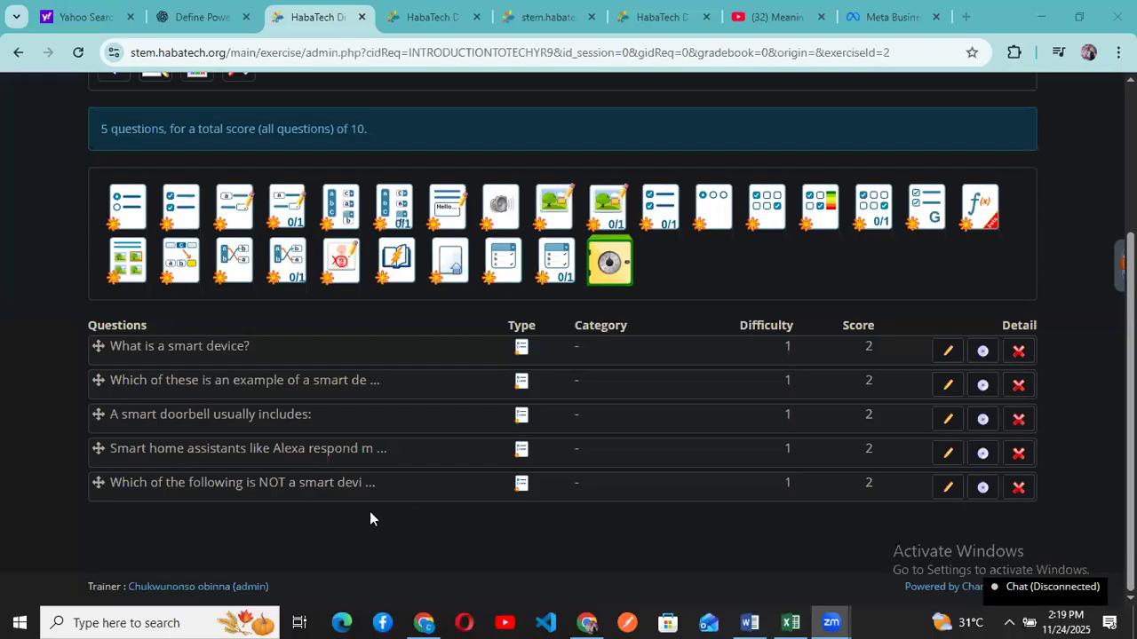
Look over the test's question list, return to the Introduction to Tech(YR9) course homepage and start creating a new learning path
scroll(369, 511, "up", 3)
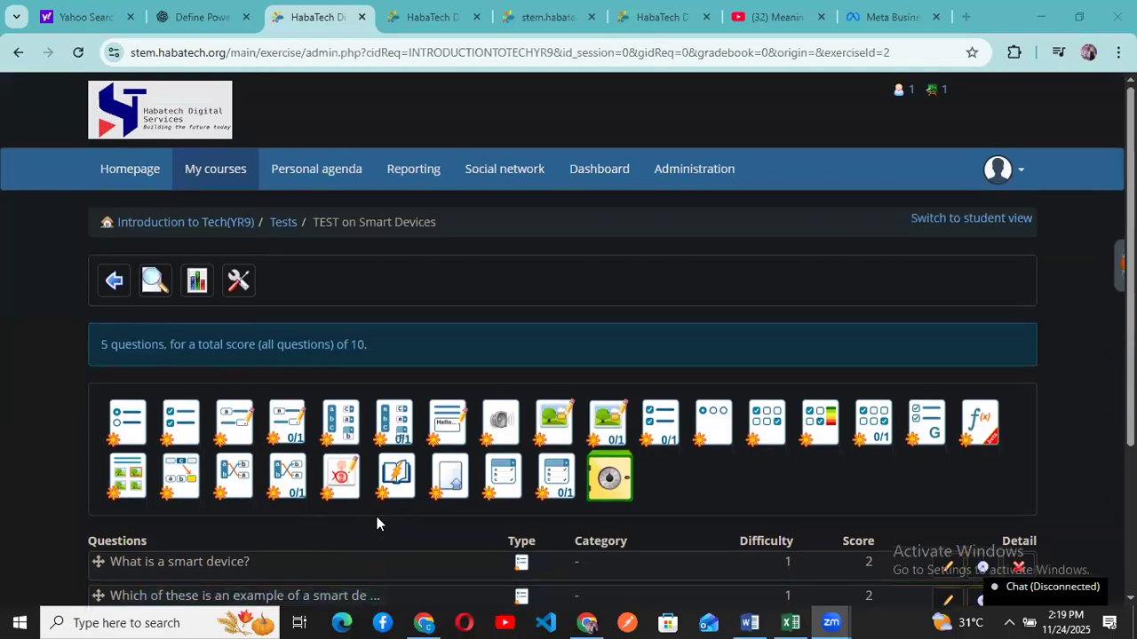
scroll(386, 525, "down", 3)
scroll(358, 467, "up", 3)
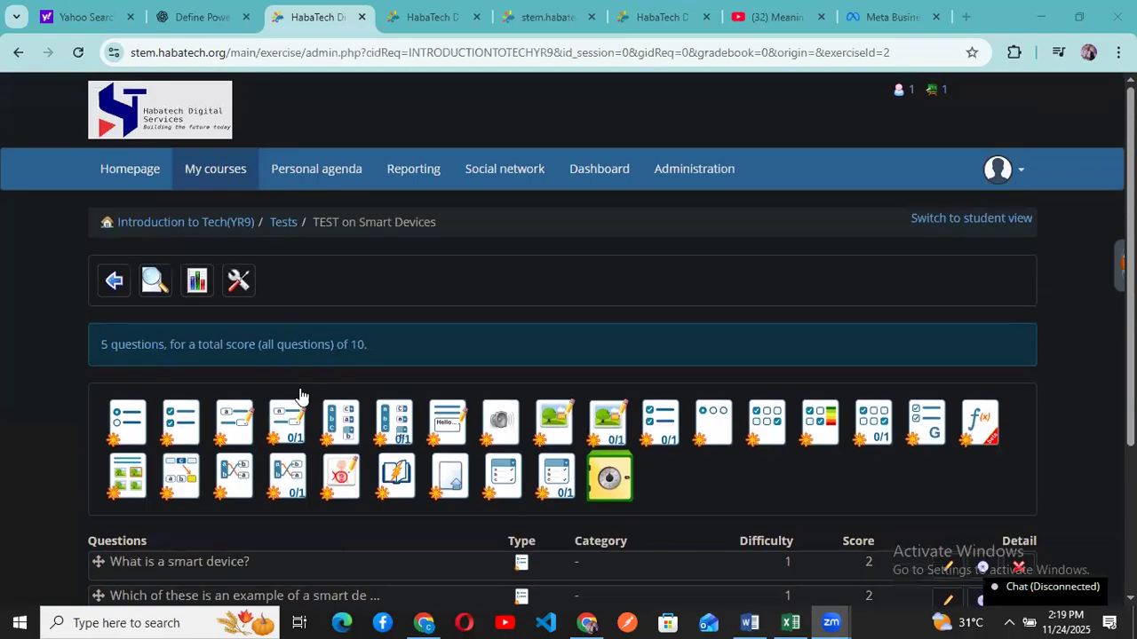
left_click(285, 223)
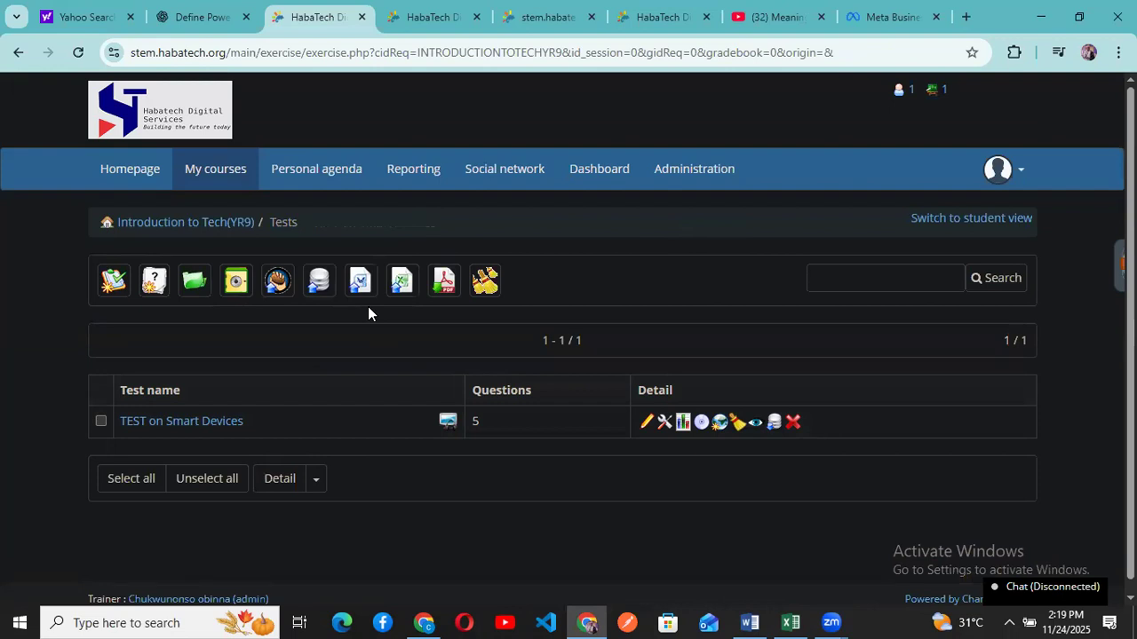
left_click(211, 224)
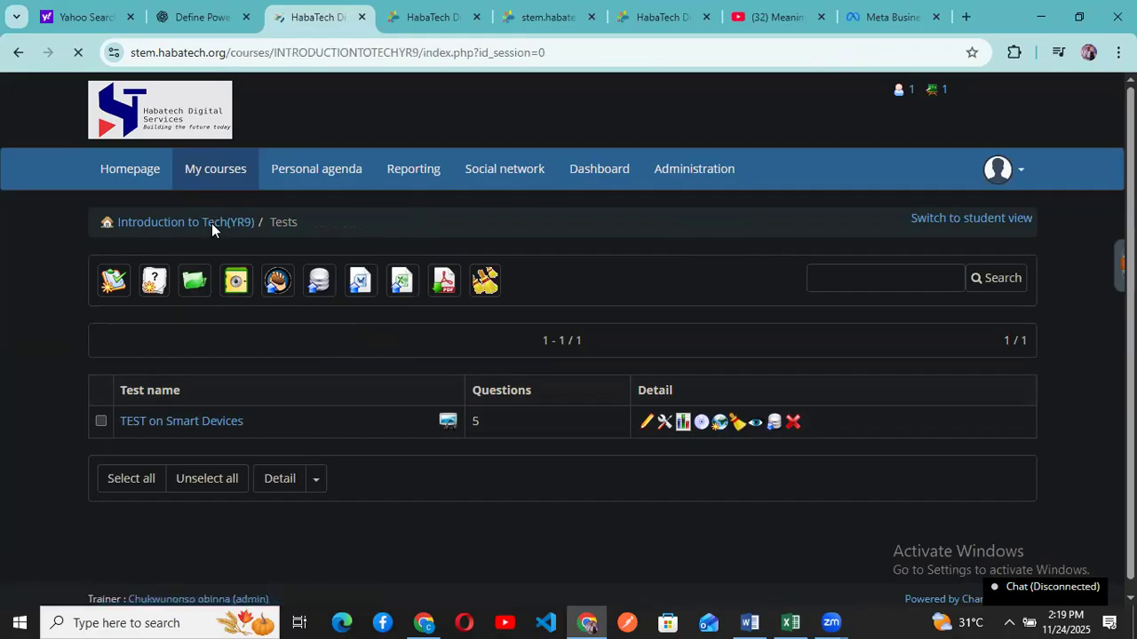
scroll(644, 396, "down", 4)
scroll(626, 410, "up", 5)
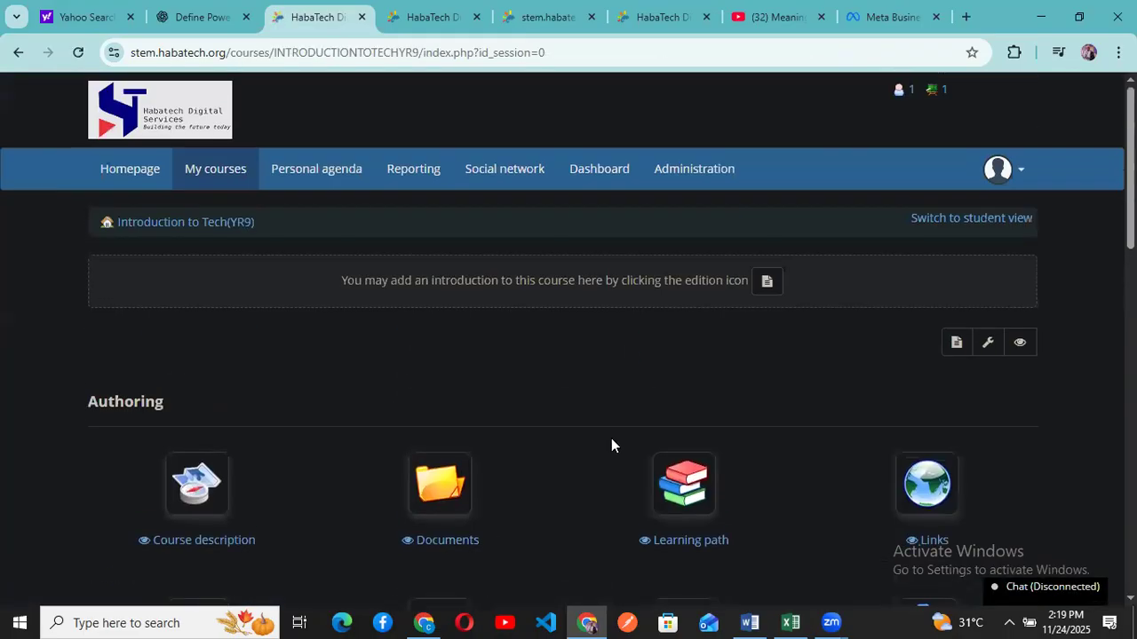
left_click(668, 514)
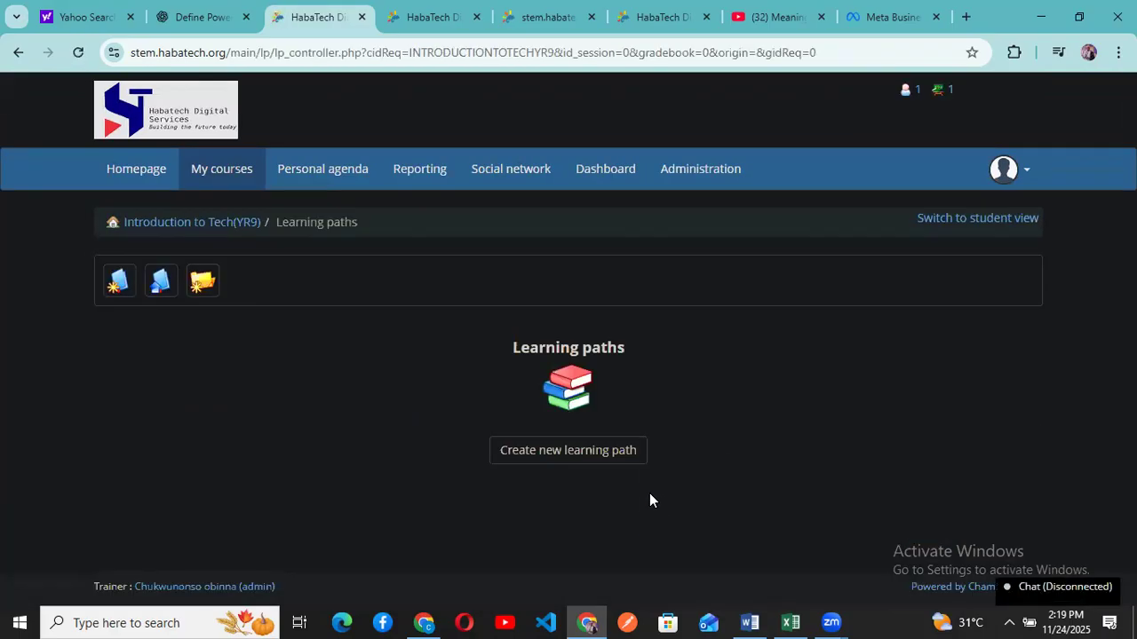
left_click(551, 455)
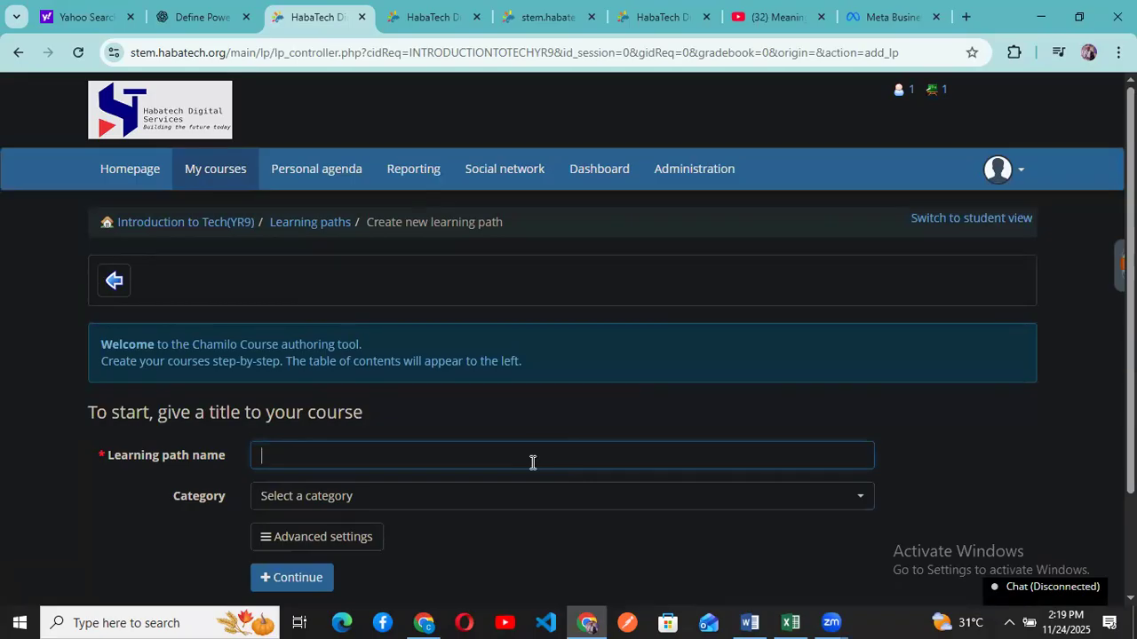
type("In")
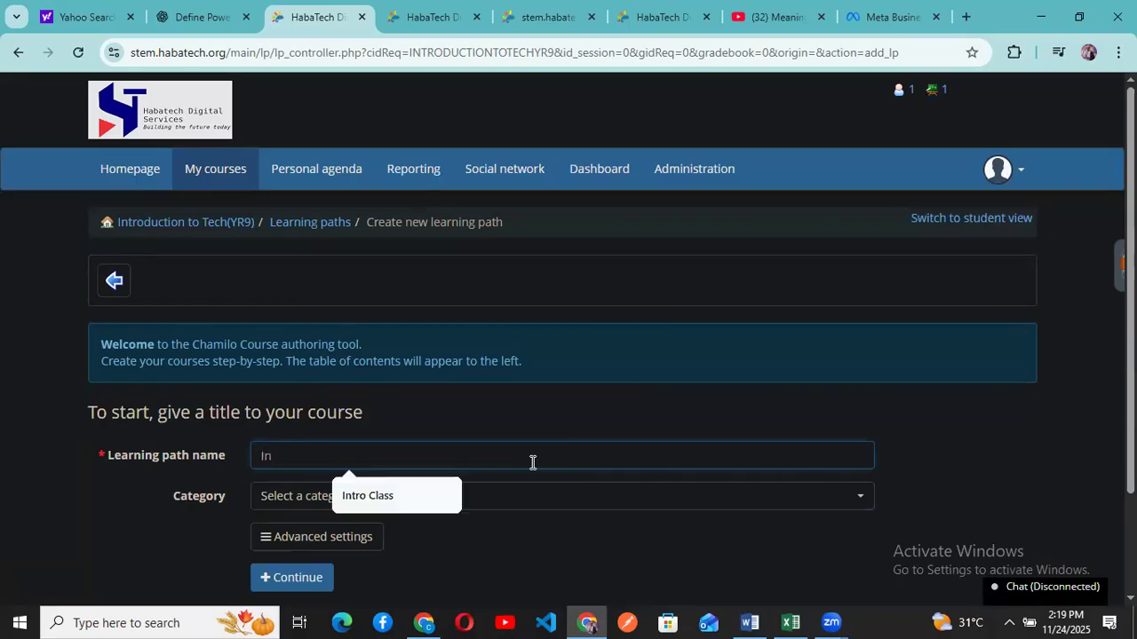
type("ro")
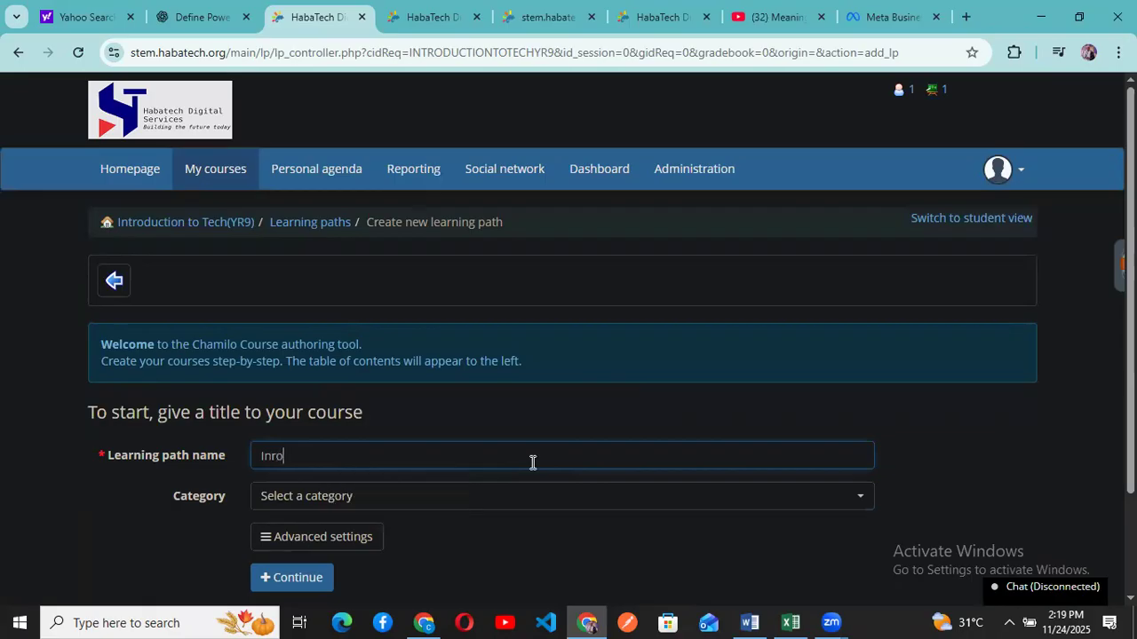
type("duction")
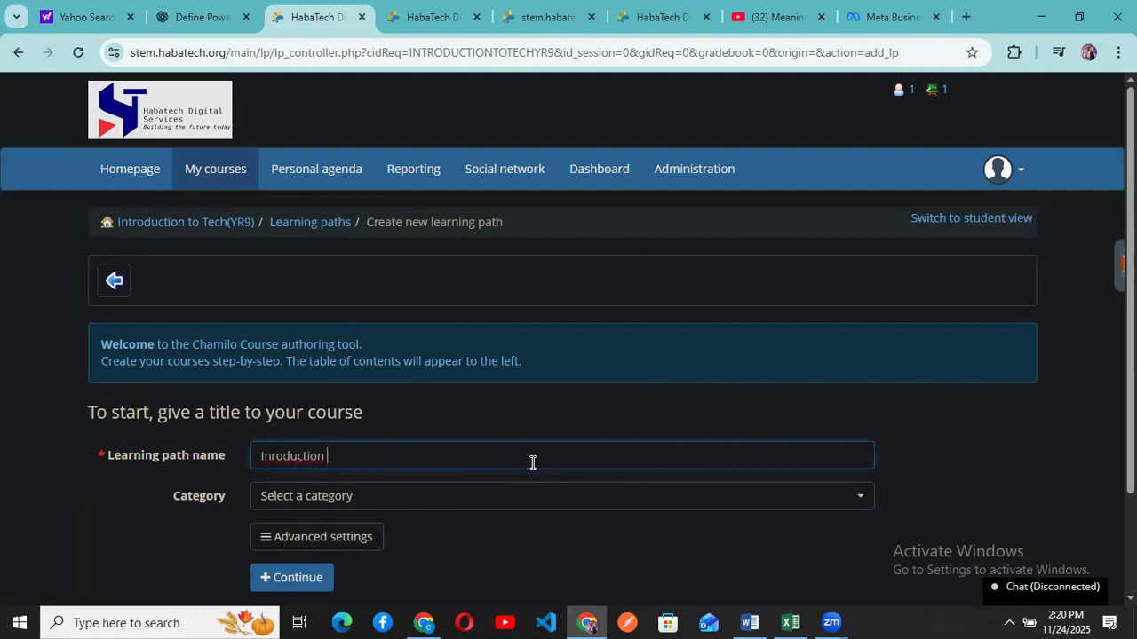
key("BackSpace")
key("BackSpace")
key("BackSpace")
key("BackSpace")
key("BackSpace")
key("BackSpace")
key("BackSpace")
key("BackSpace")
key("BackSpace")
key("BackSpace")
Name the learning path "Intro Class(yr9)", using the suggested entry "Intro Class" as its base
type("in")
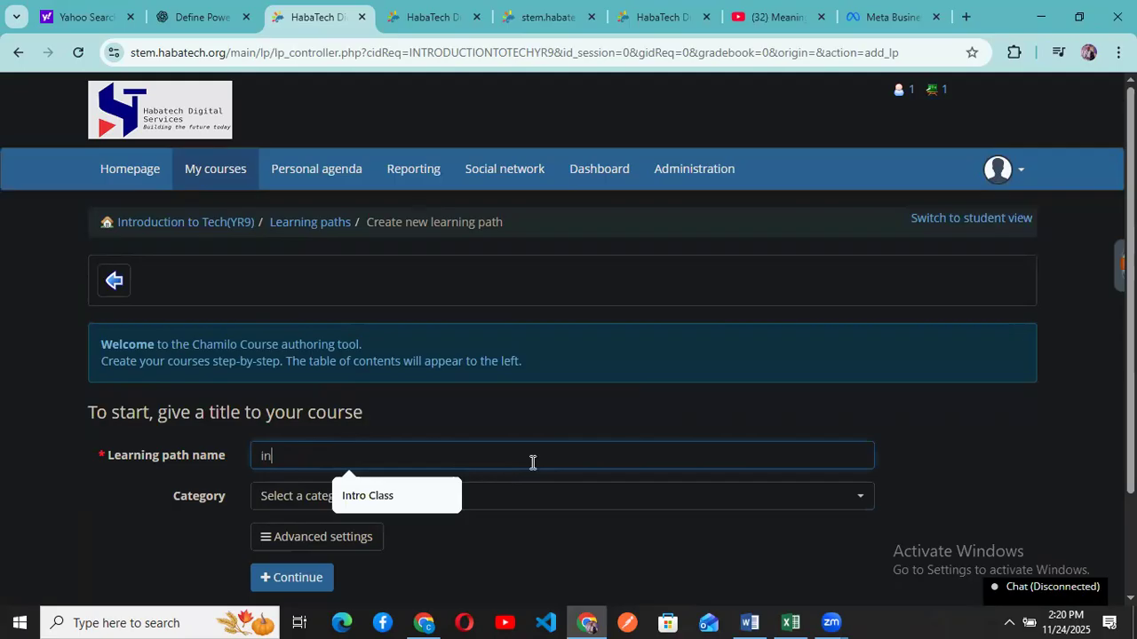
left_click(400, 497)
scroll(493, 471, "down", 2)
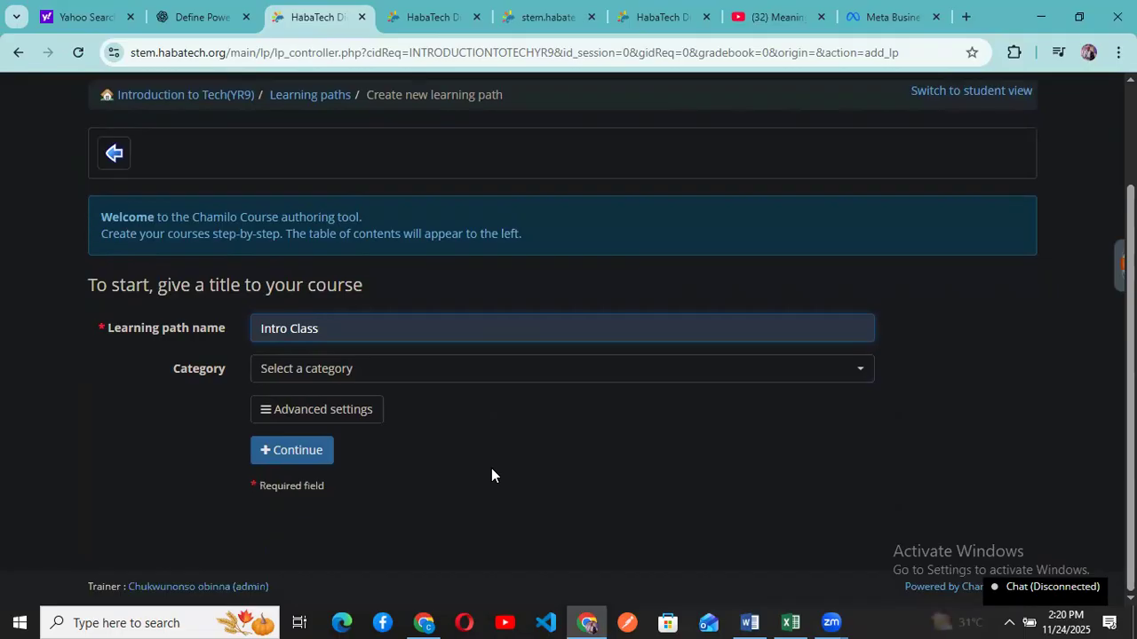
type("(yr")
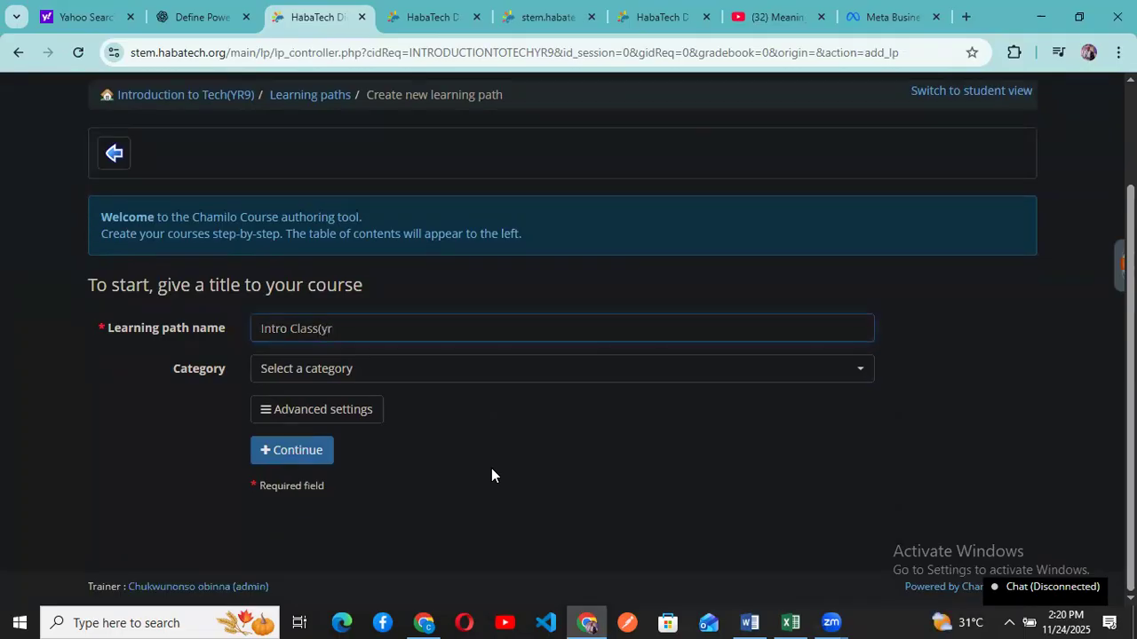
type("9")
left_click(586, 377)
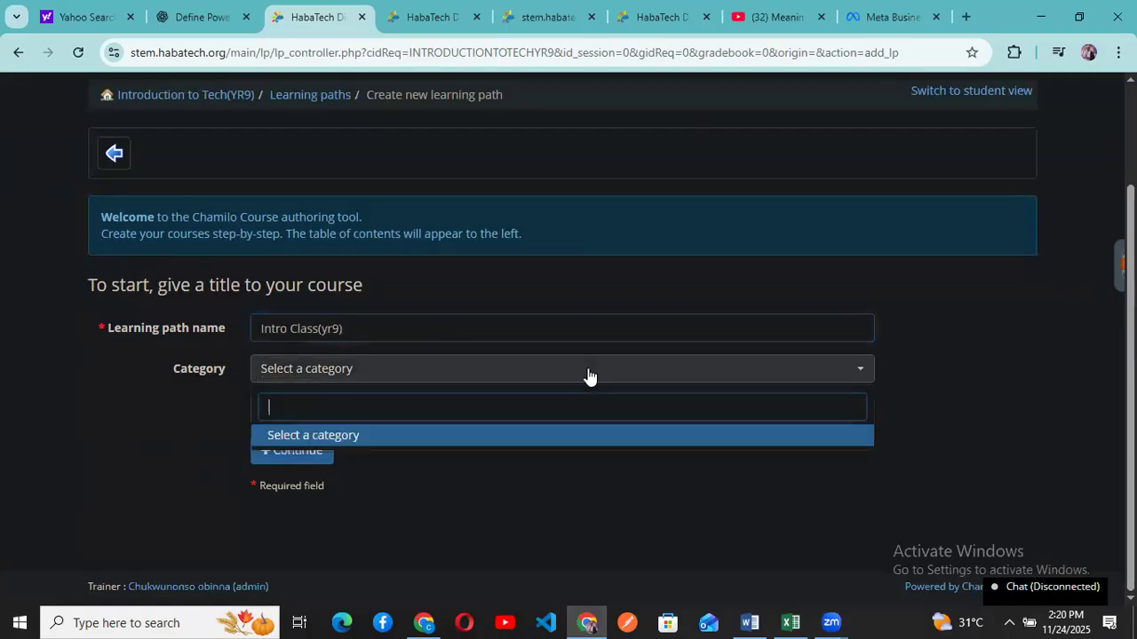
type("s")
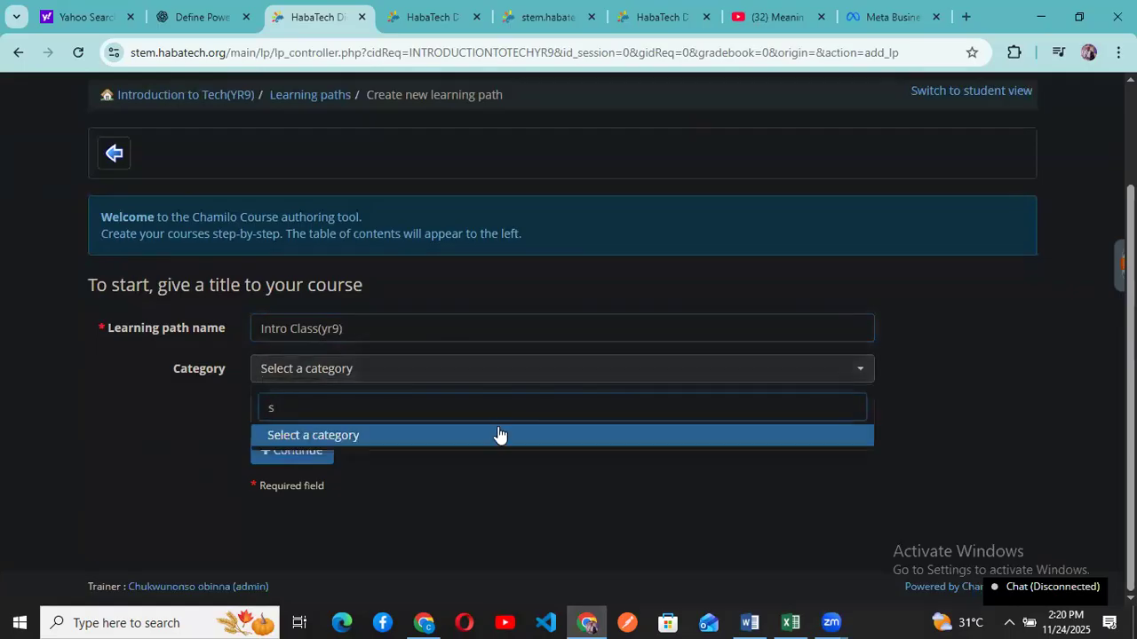
left_click(533, 487)
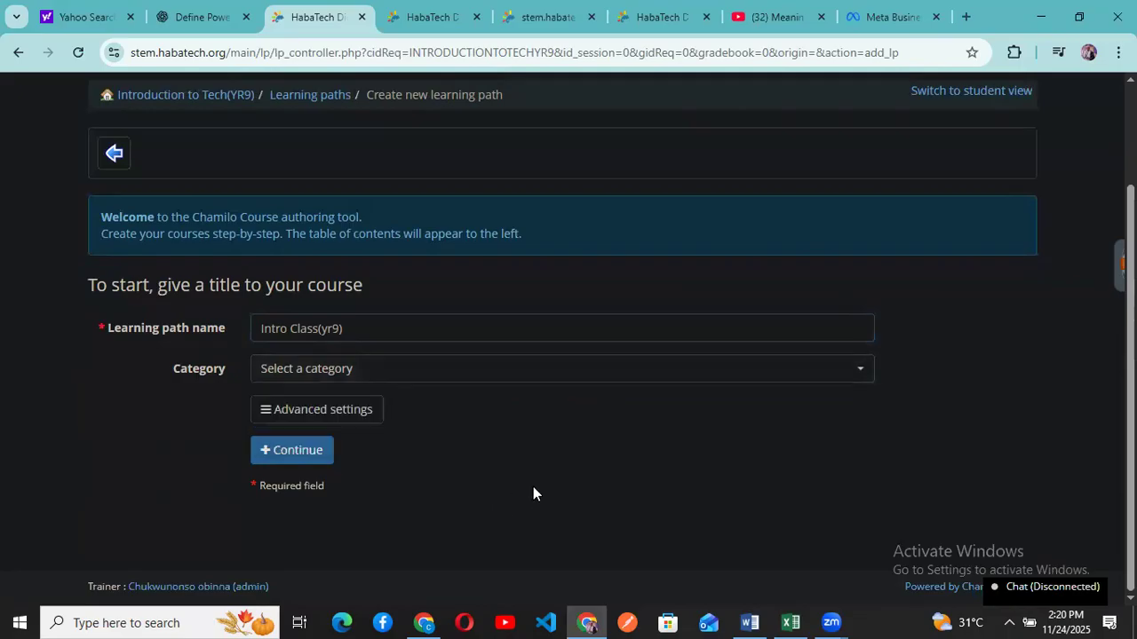
Enable subscribing users to the learning path in the advanced settings, leave the end time disabled and create the path
left_click(321, 415)
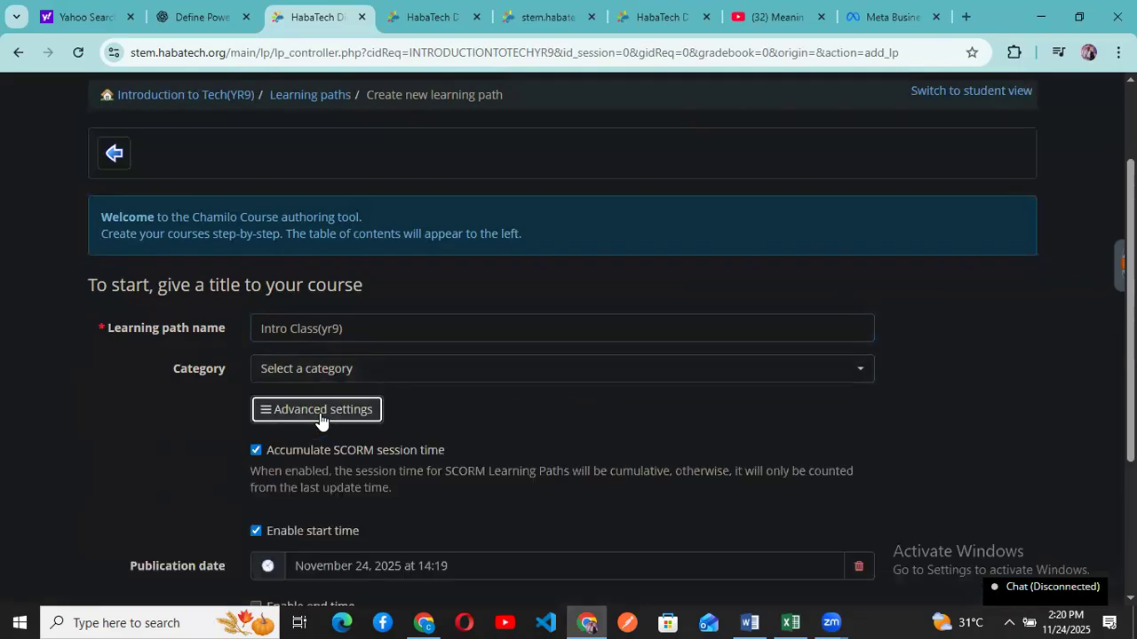
scroll(314, 479, "down", 2)
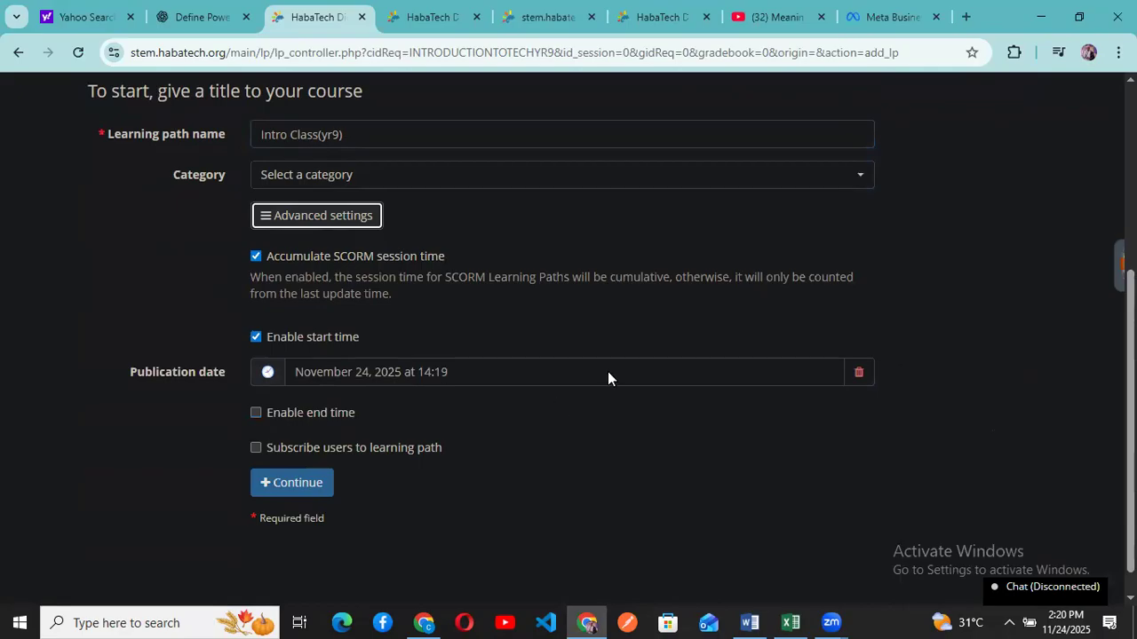
left_click(257, 416)
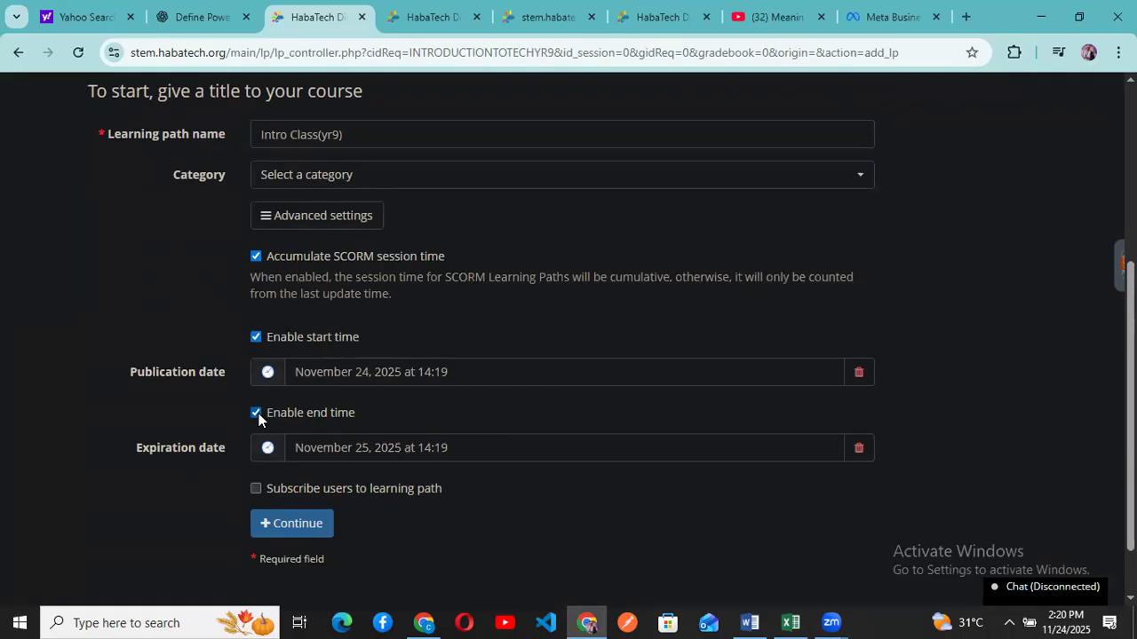
left_click(257, 415)
scroll(494, 407, "down", 1)
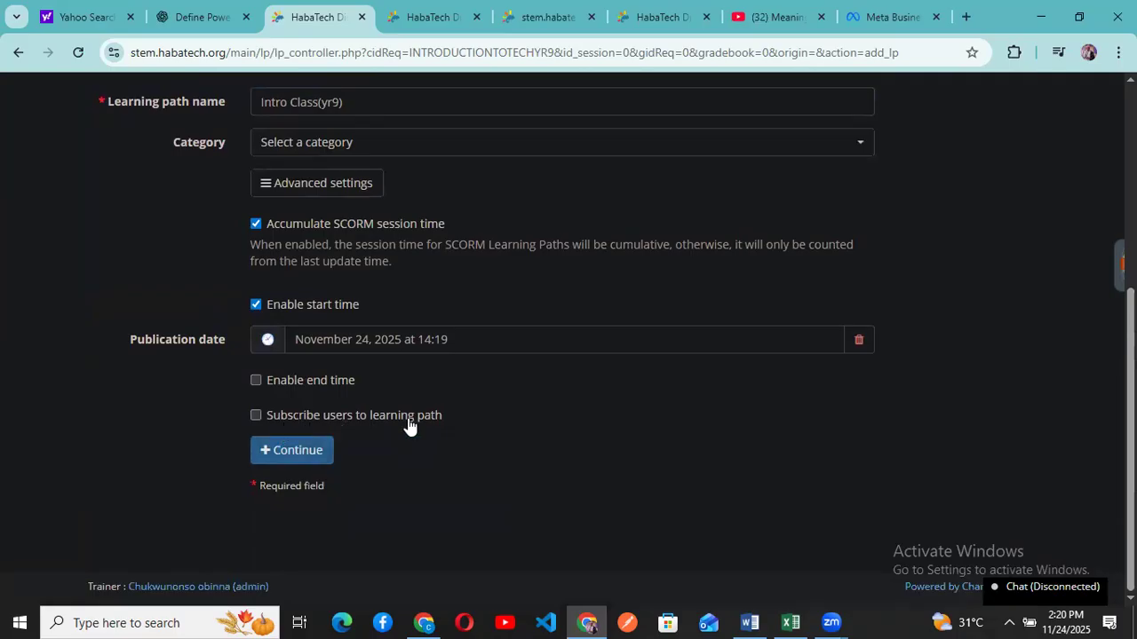
left_click(256, 415)
left_click(275, 450)
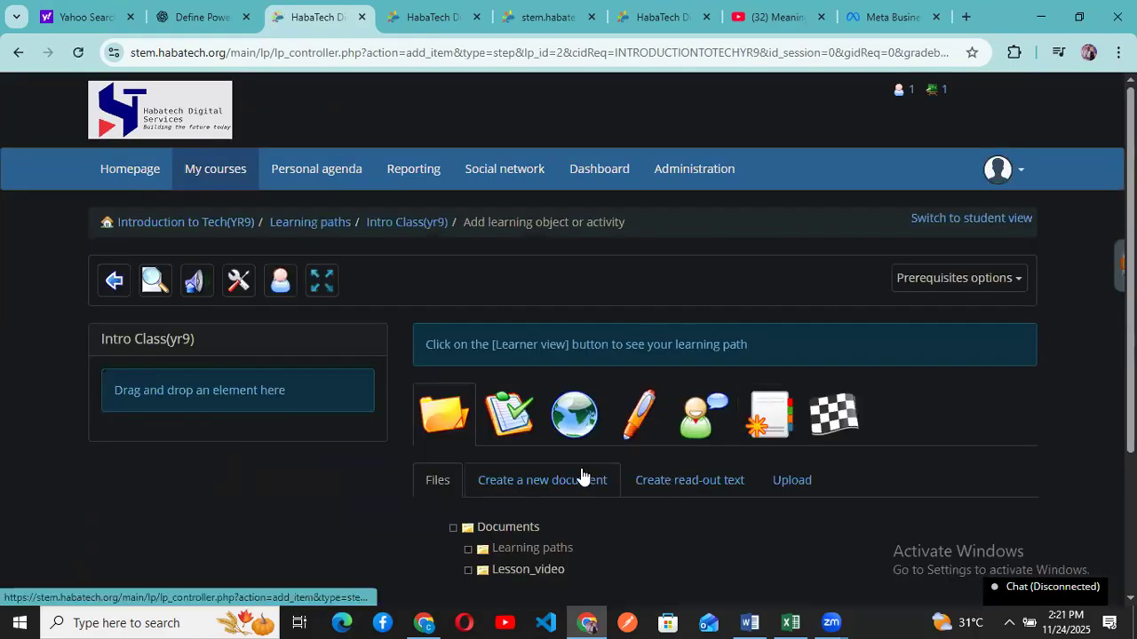
Add the "What is a smart Devices" document from the Lesson_video folder to the Intro Class(yr9) learning path
scroll(573, 457, "down", 3)
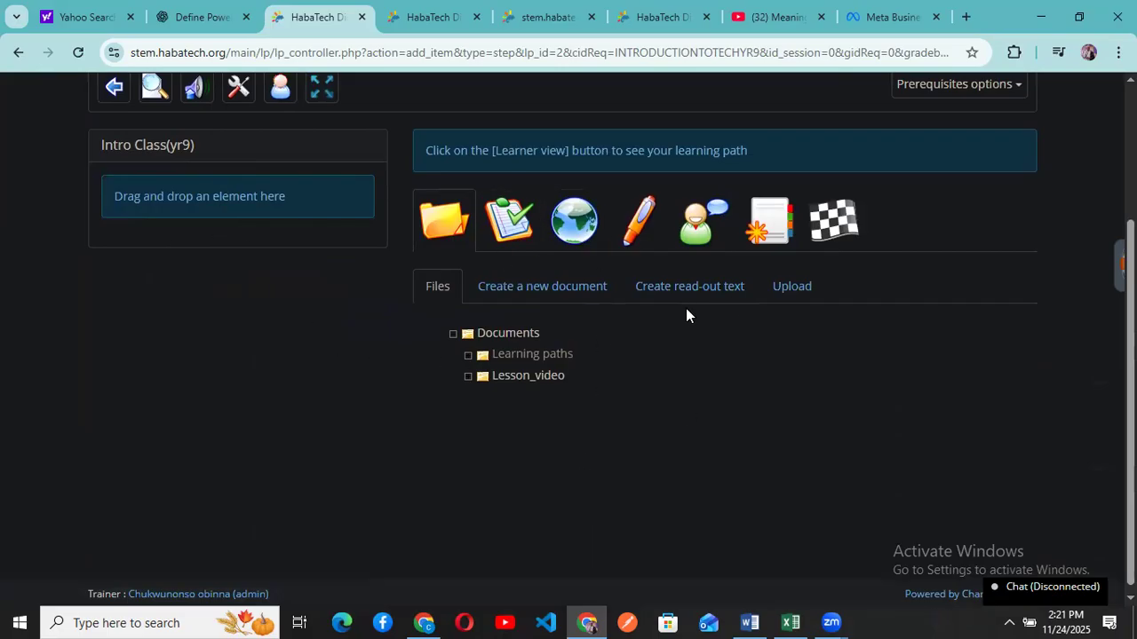
left_click(515, 383)
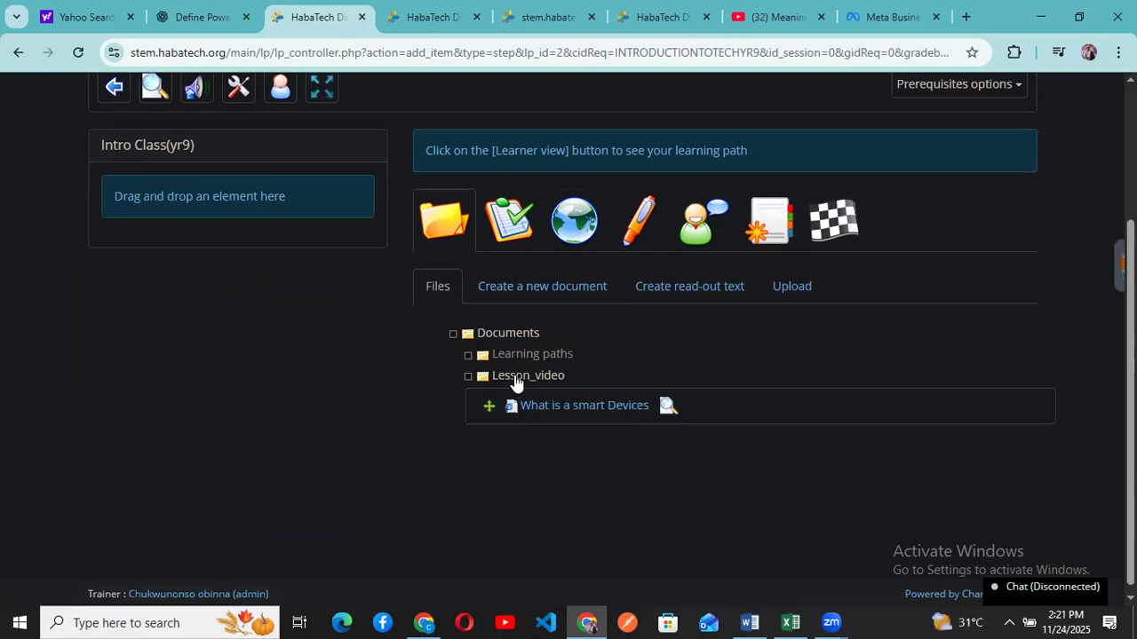
left_click(513, 362)
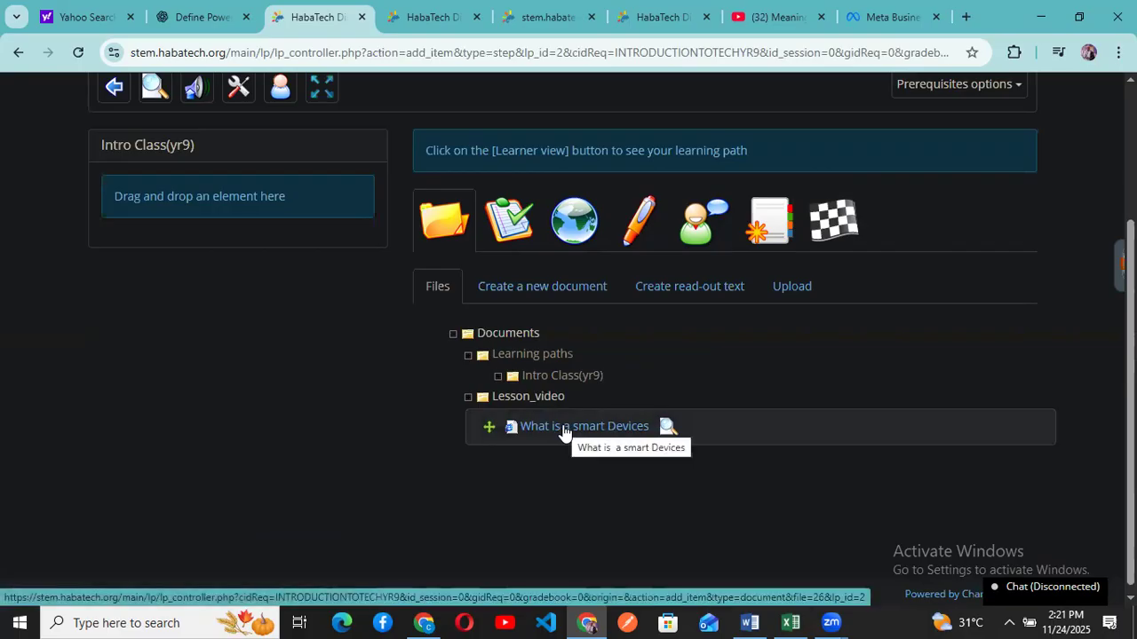
left_click_drag(563, 432, 549, 422)
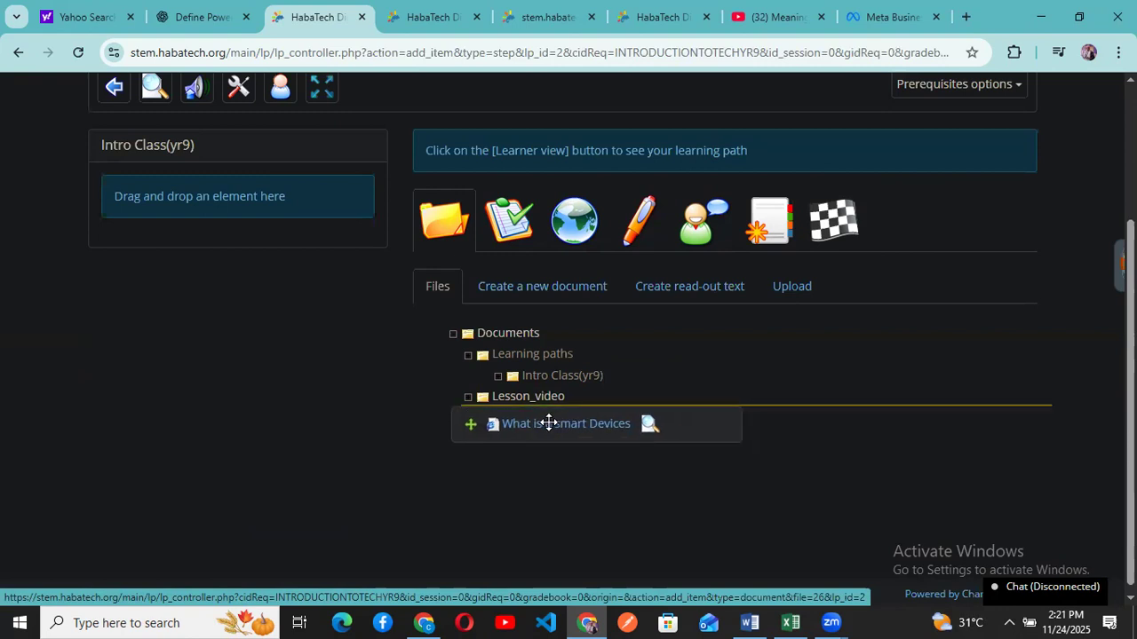
left_click_drag(549, 422, 548, 428)
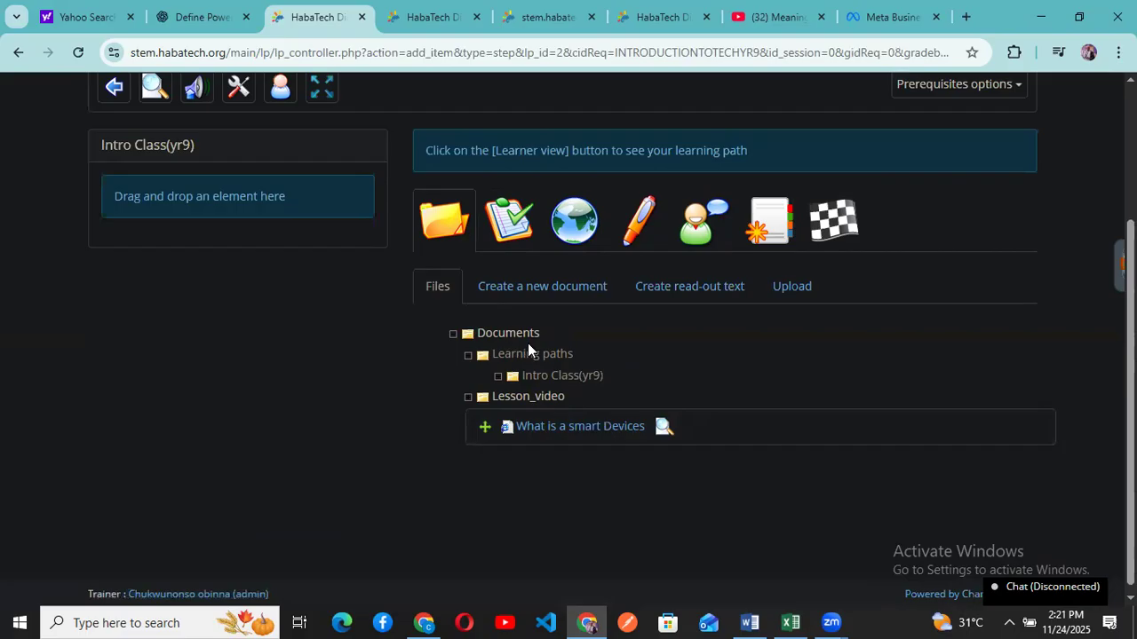
left_click_drag(542, 431, 223, 254)
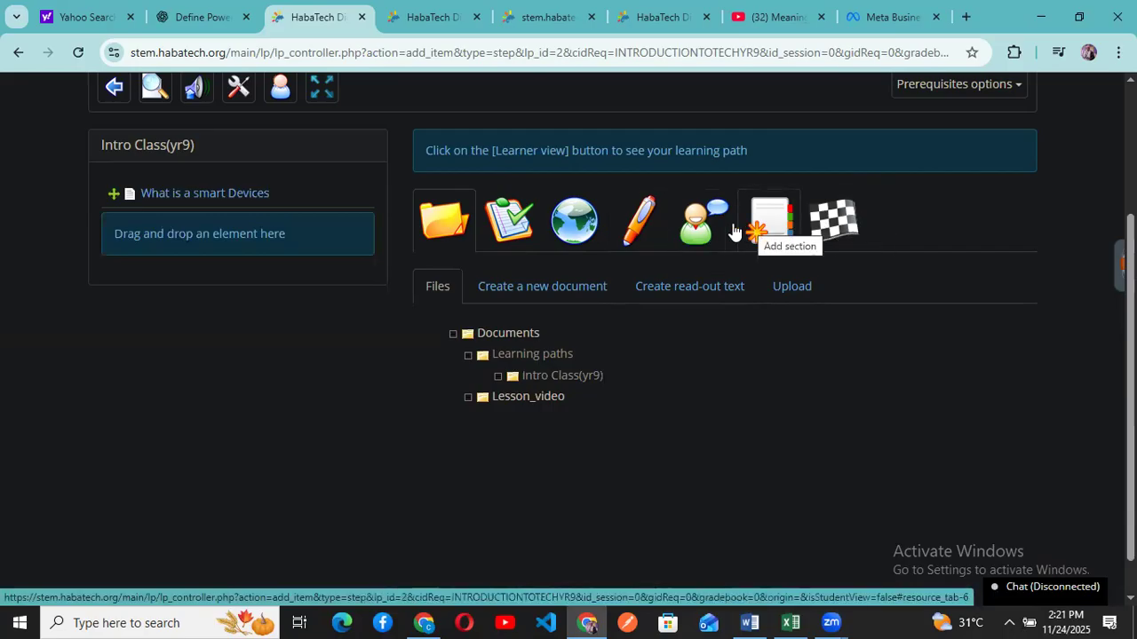
left_click(640, 229)
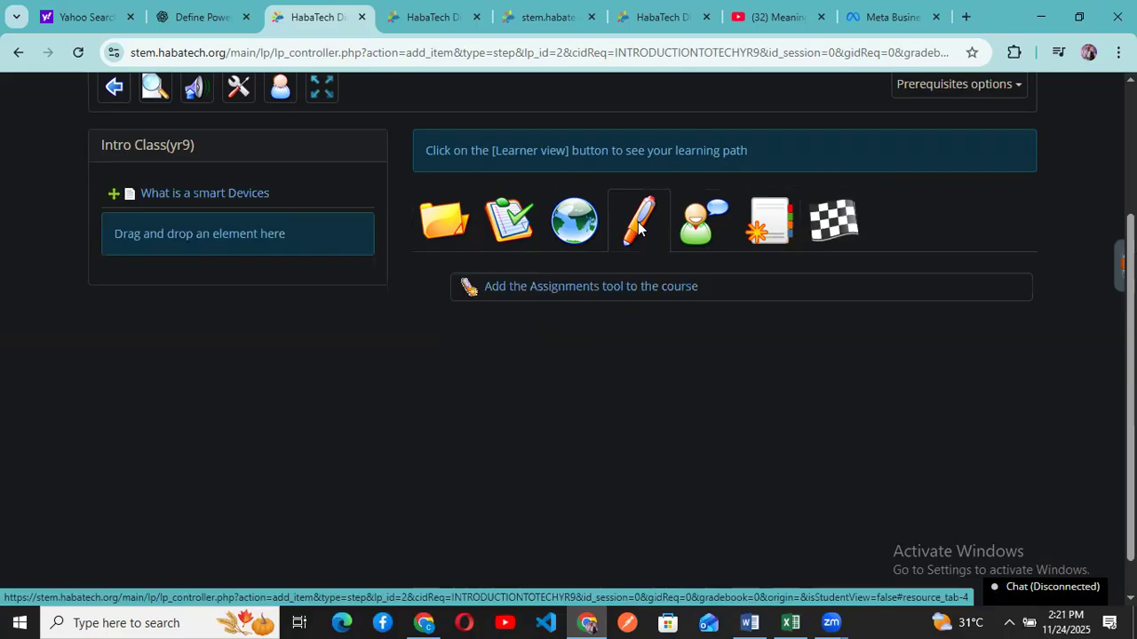
left_click(543, 286)
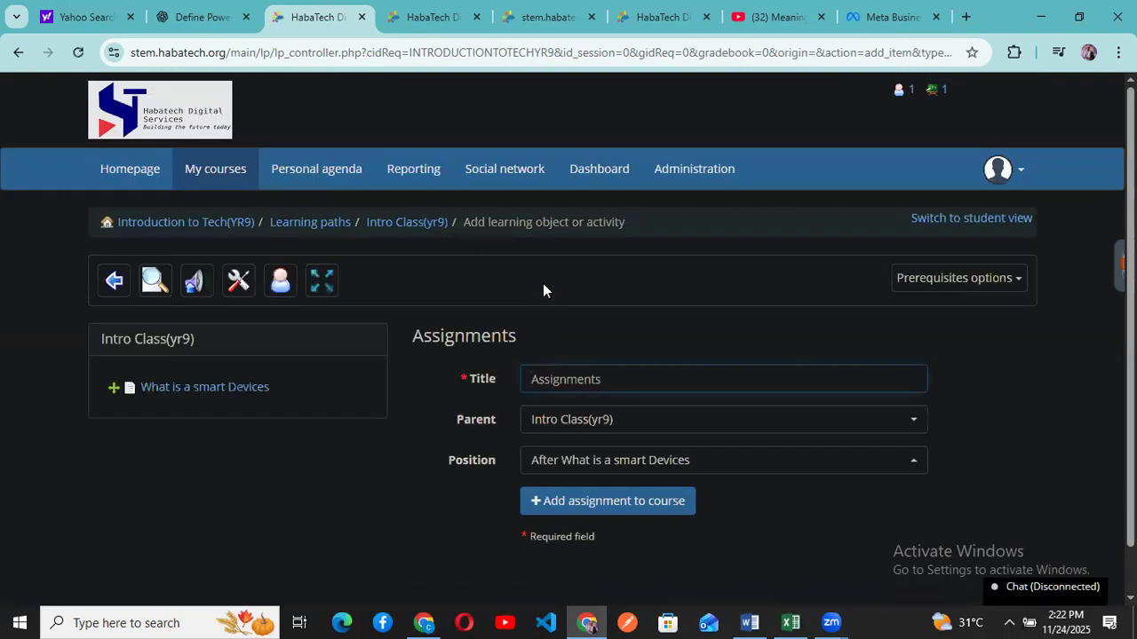
left_click(124, 282)
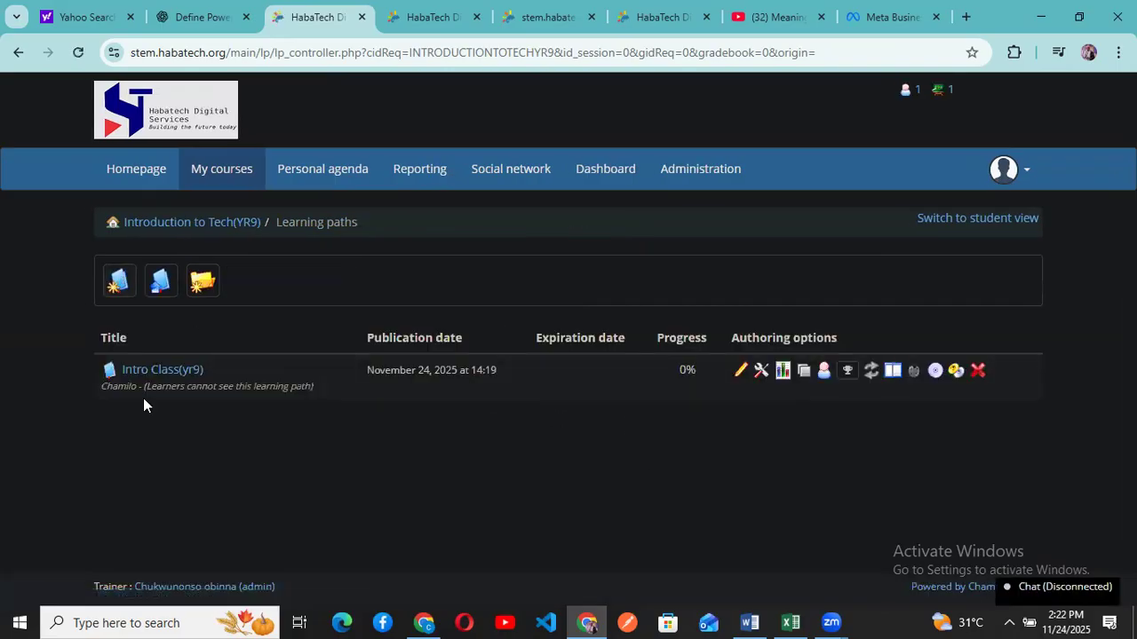
Reopen the Intro Class(yr9) learning path for editing and add the TEST on Smart Devices after the What is a smart Devices document
left_click(156, 368)
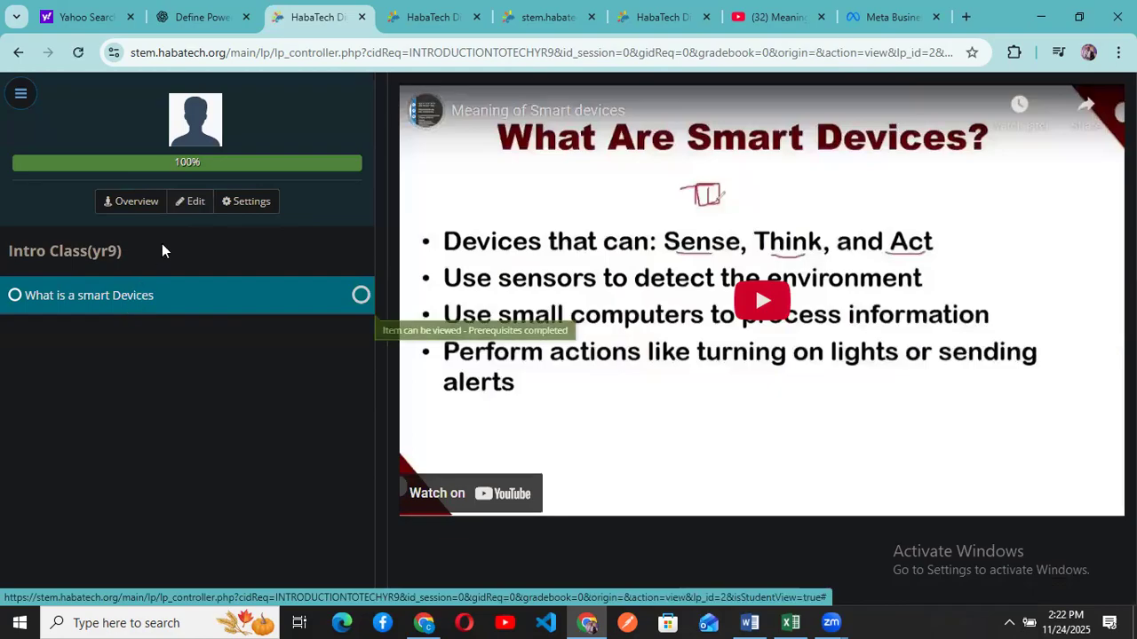
left_click(185, 203)
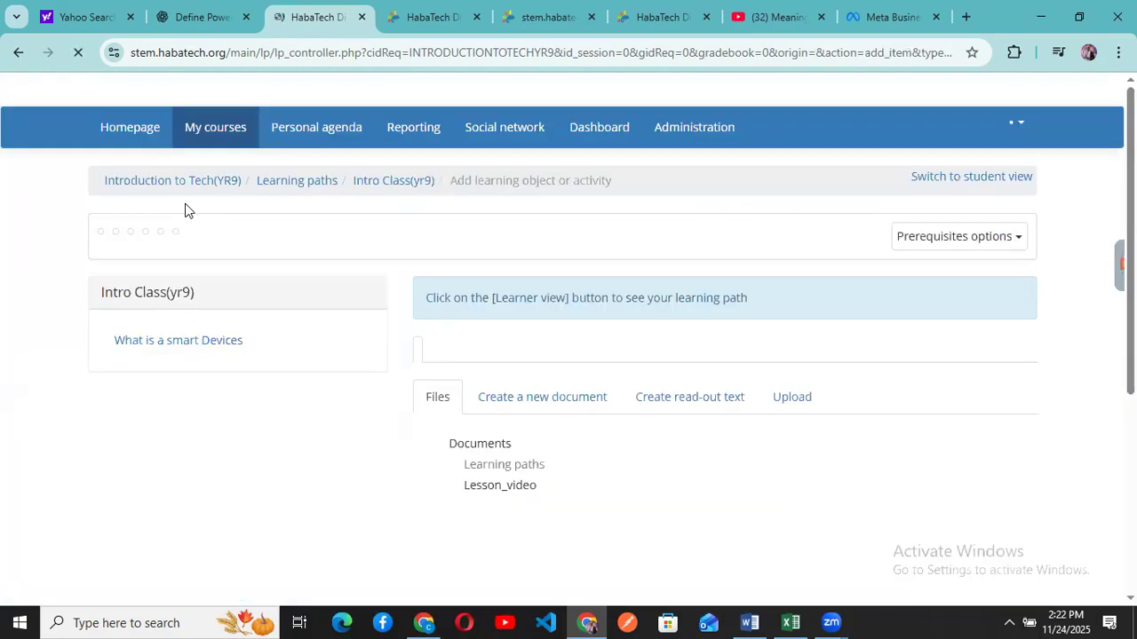
scroll(599, 486, "down", 2)
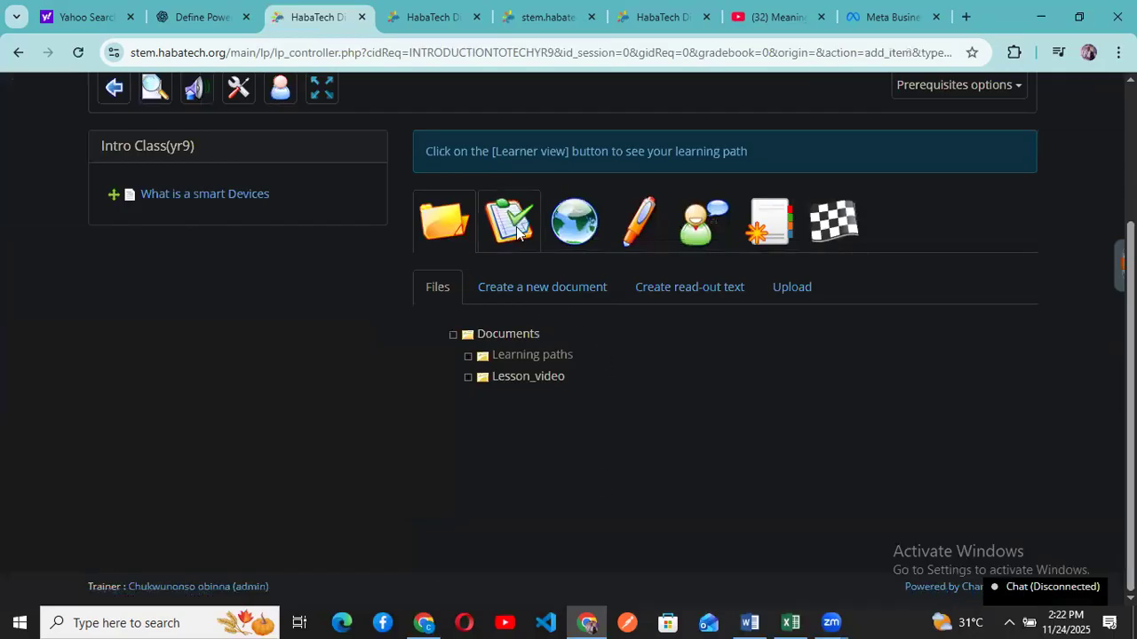
left_click(516, 228)
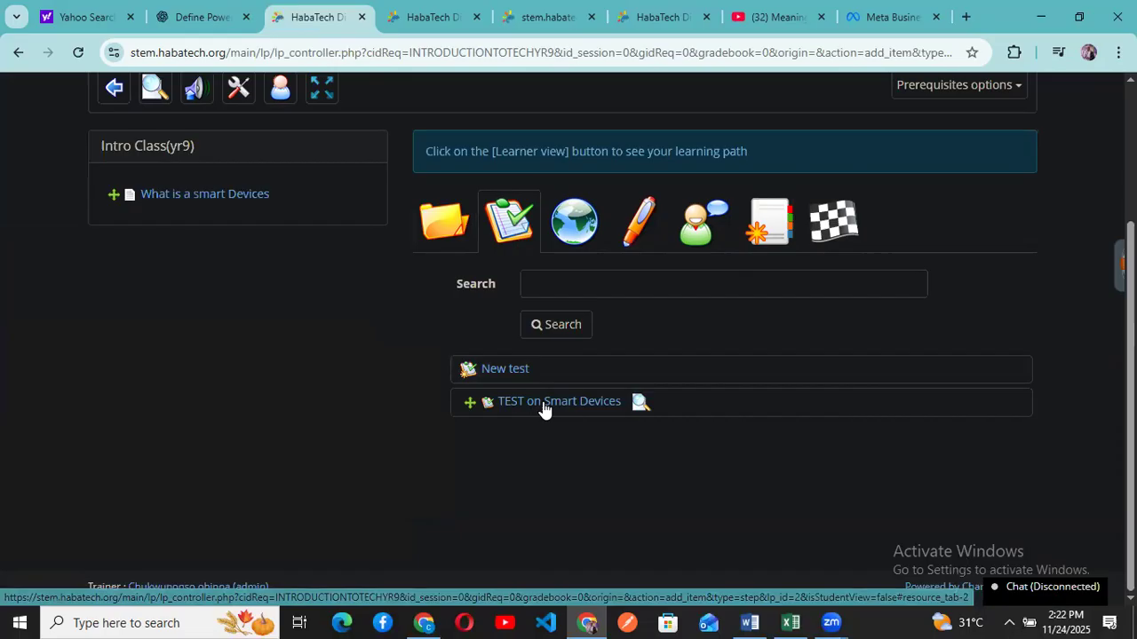
left_click_drag(545, 406, 208, 228)
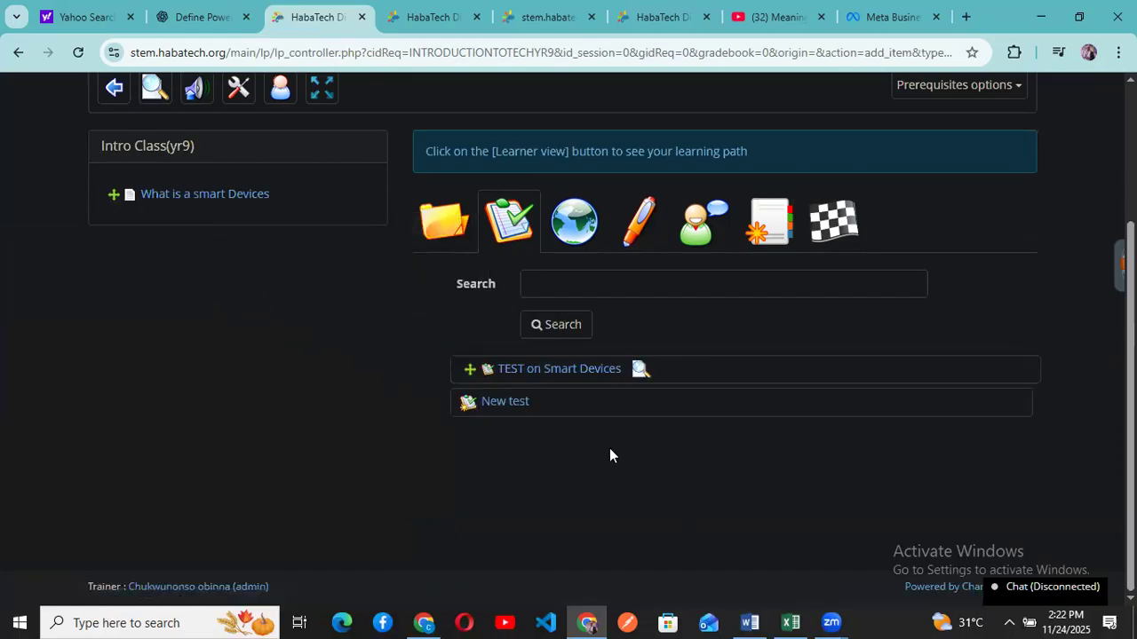
left_click_drag(556, 373, 142, 233)
left_click_drag(698, 385, 209, 206)
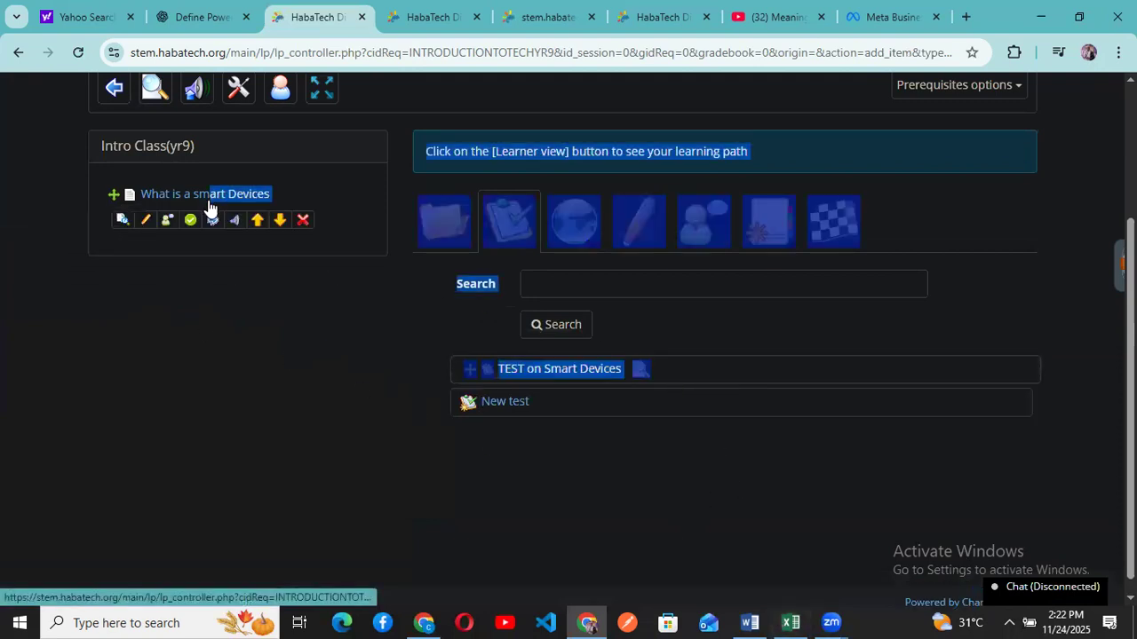
left_click(306, 329)
left_click_drag(554, 355, 227, 231)
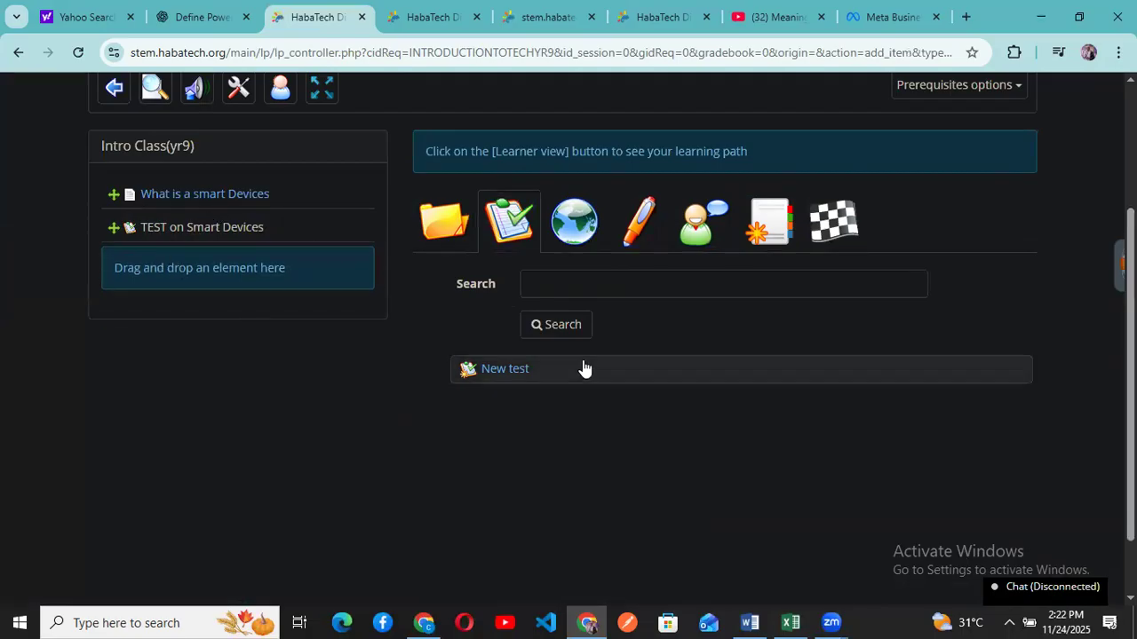
left_click(451, 227)
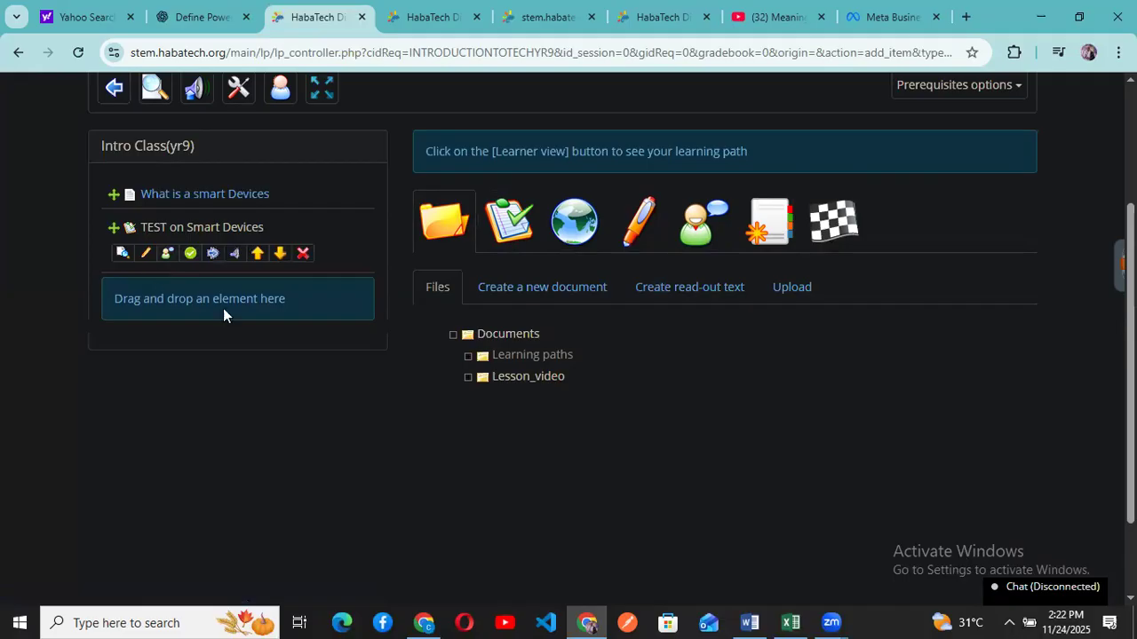
left_click(525, 230)
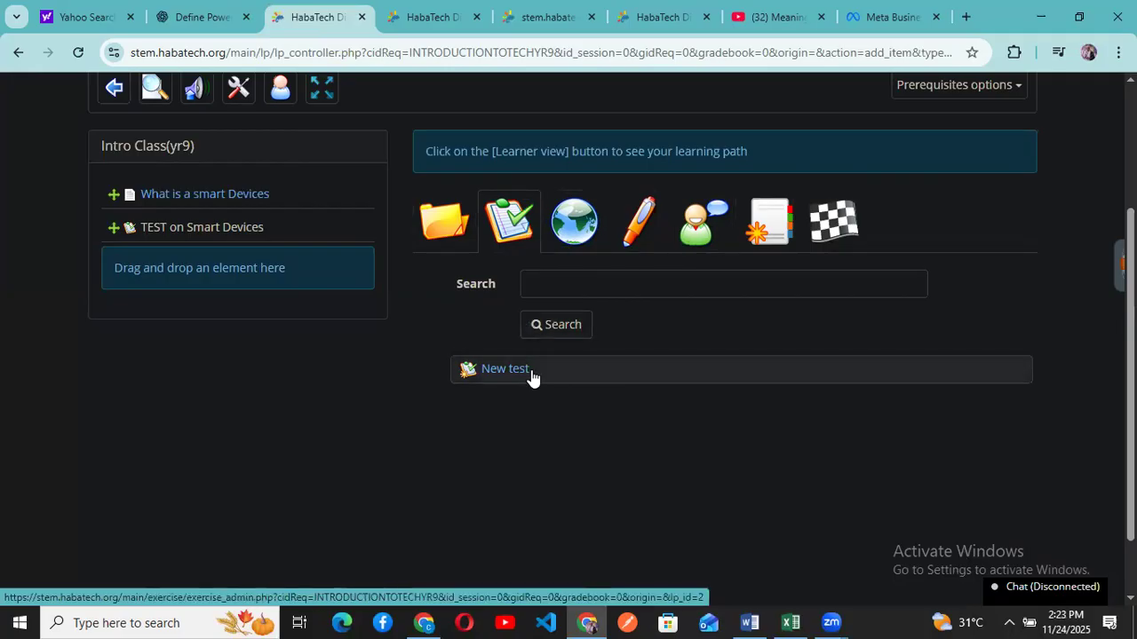
mouse_move(178, 197)
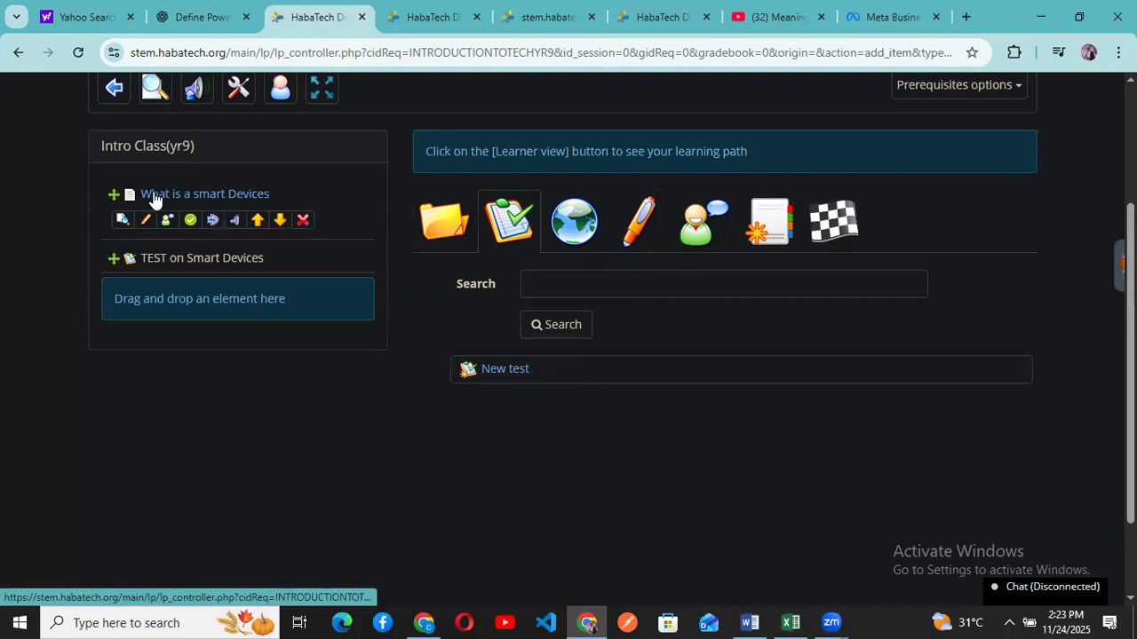
mouse_move(199, 264)
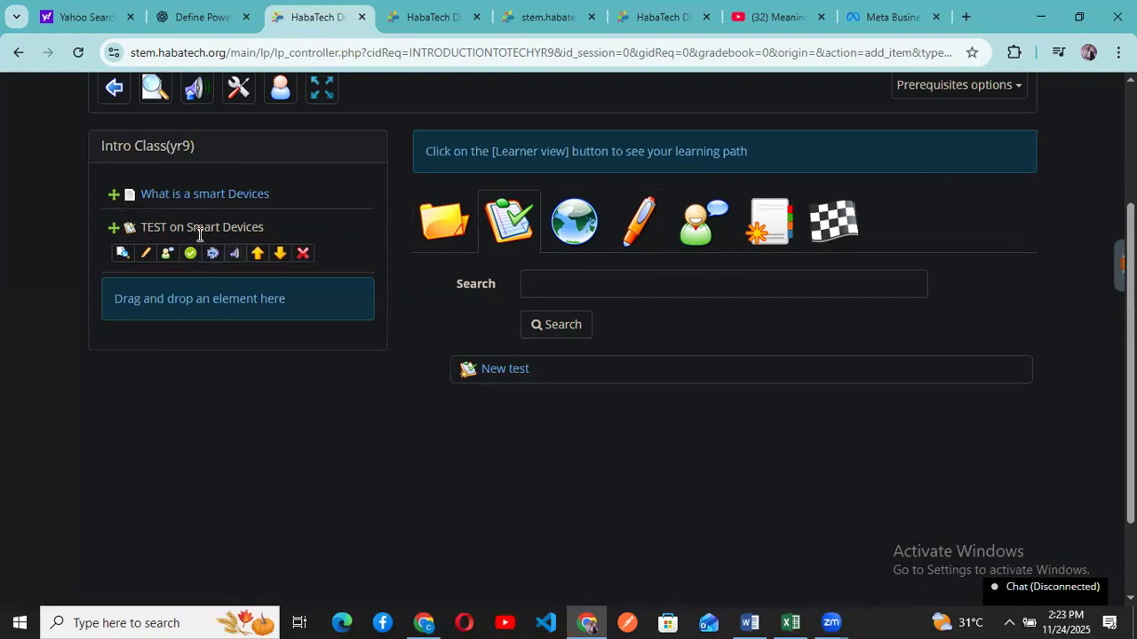
mouse_move(208, 213)
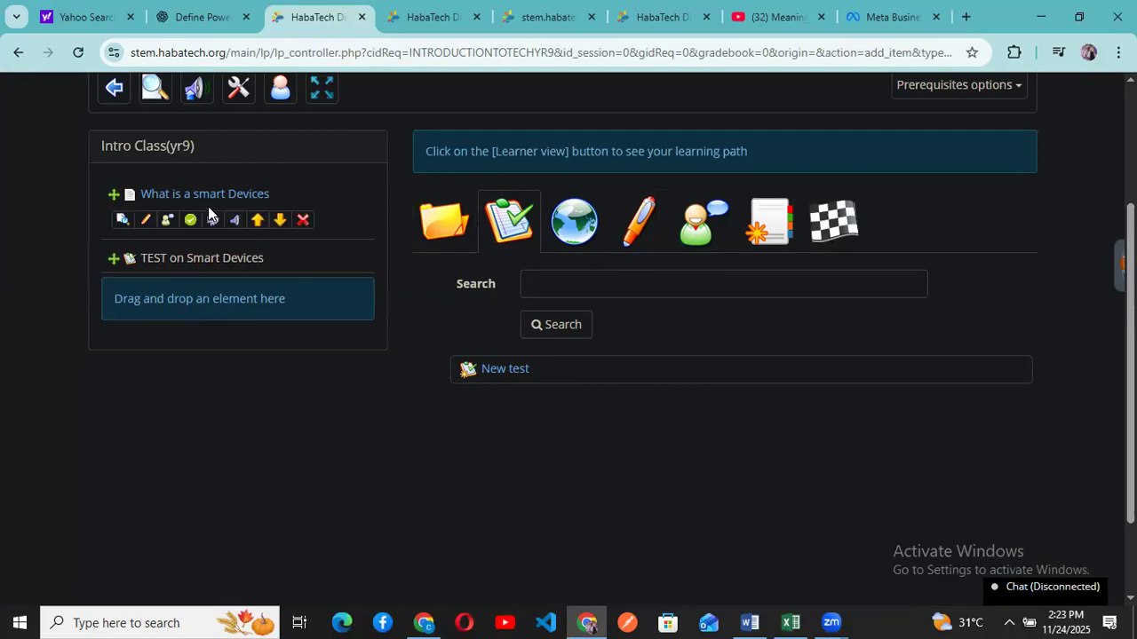